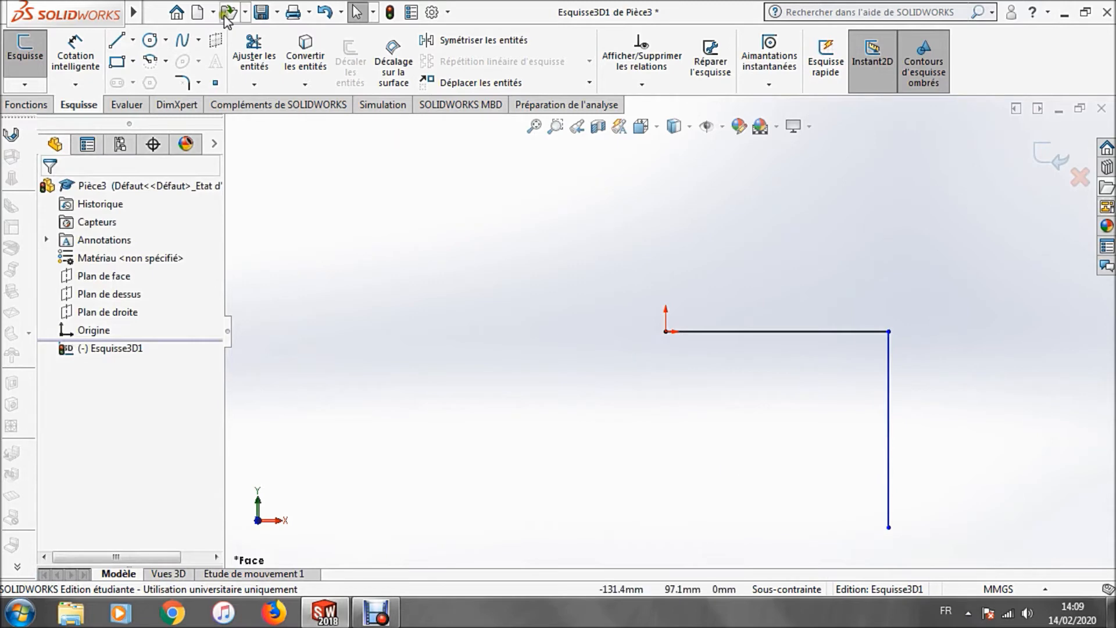
Step: Dimension the horizontal line starting at the origin and set its length to 200 mm
click(77, 54)
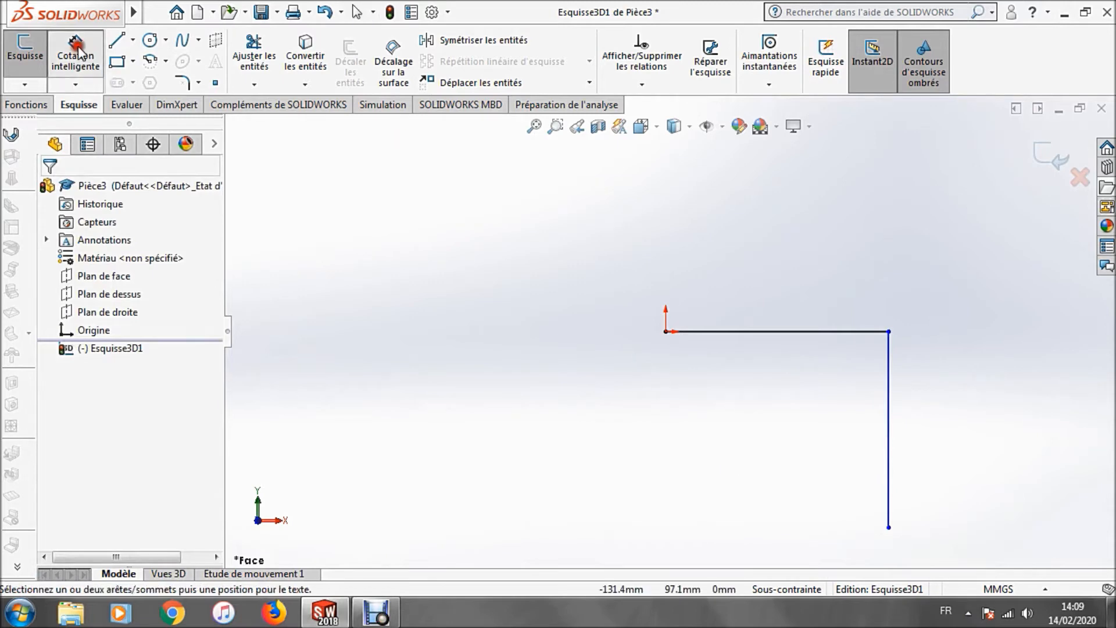
click(808, 332)
click(783, 310)
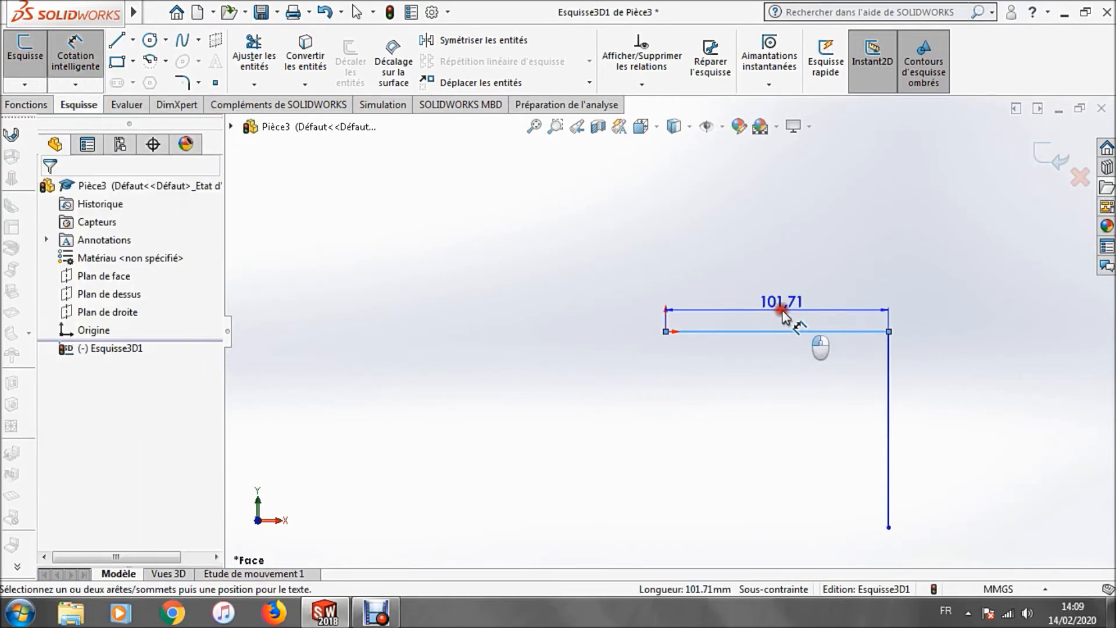
text(200)
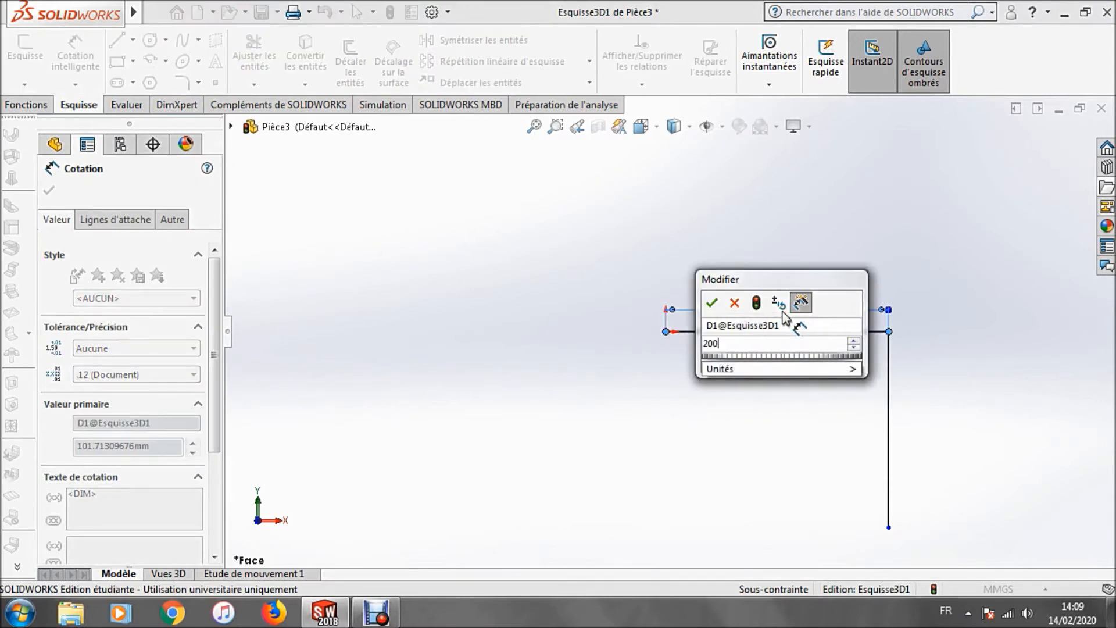
key(Return)
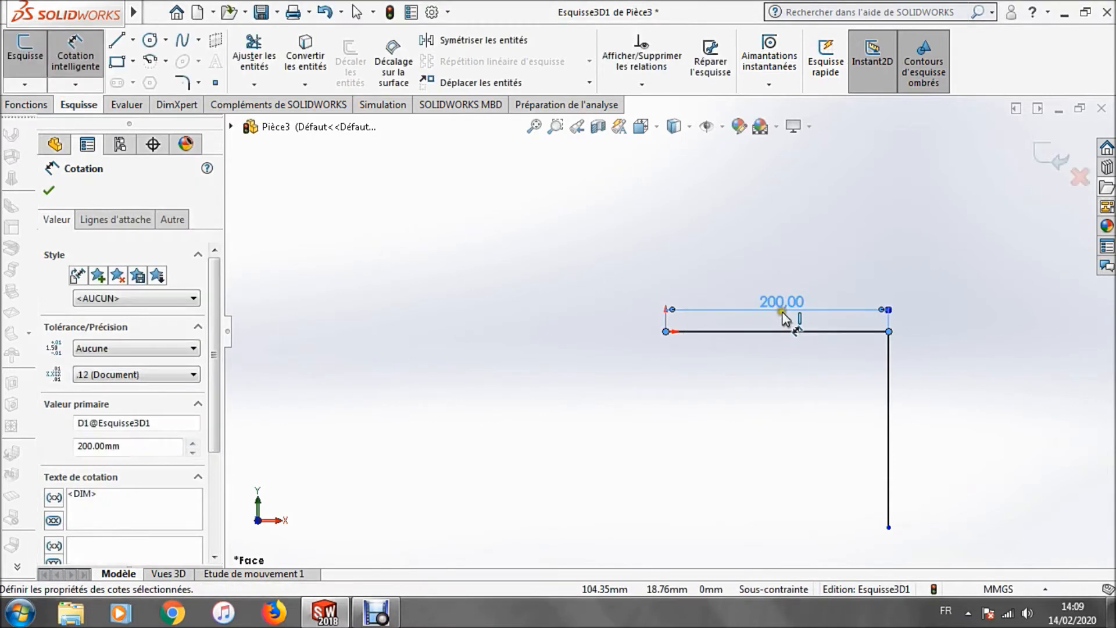
Step: Dimension the vertical line below the horizontal one and set its length to 400 mm
click(889, 414)
click(922, 411)
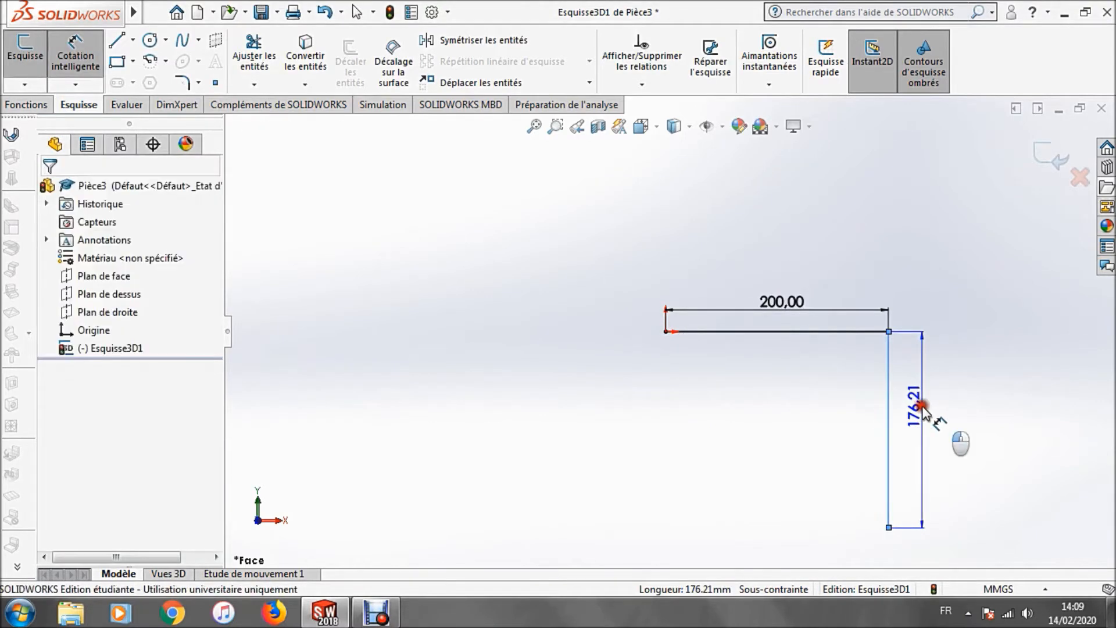
text(400)
key(Return)
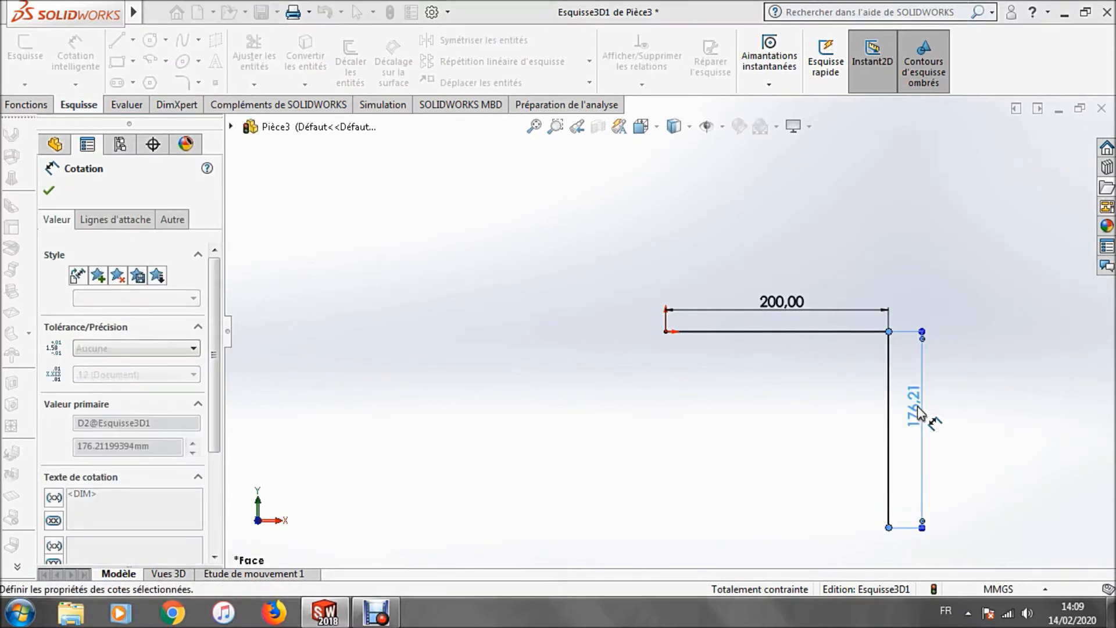
scroll(754, 380, up, 1)
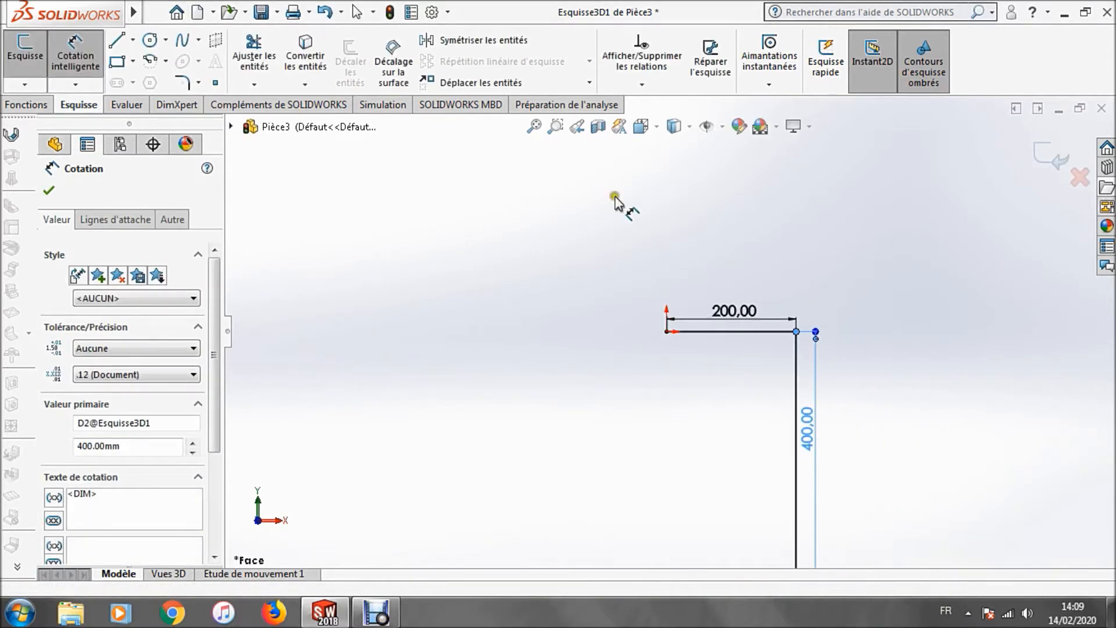
click(528, 127)
click(53, 49)
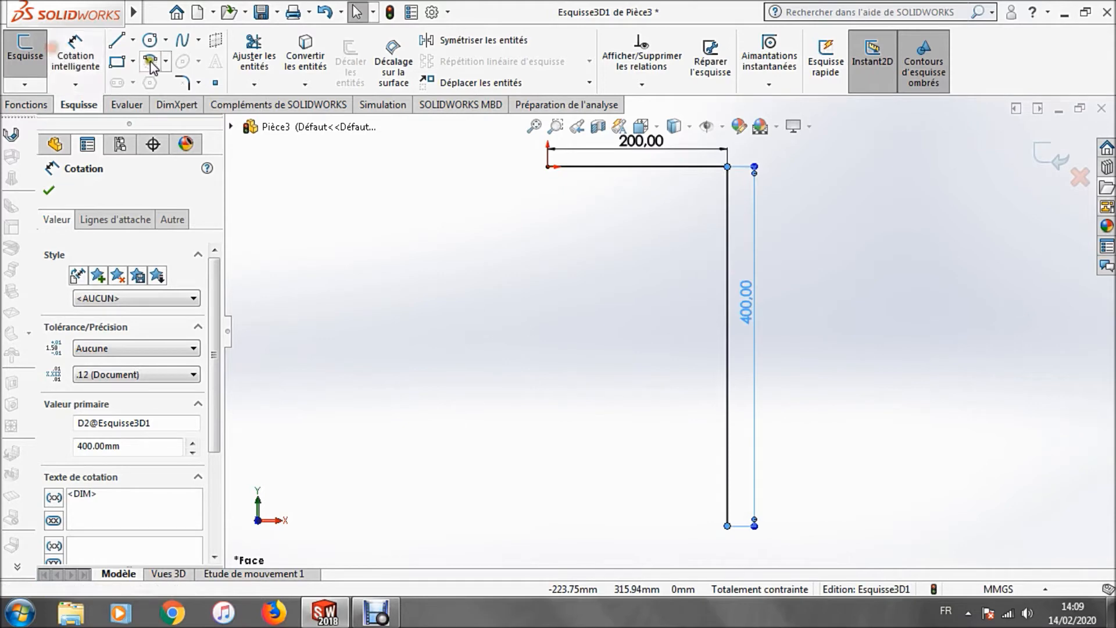
click(644, 351)
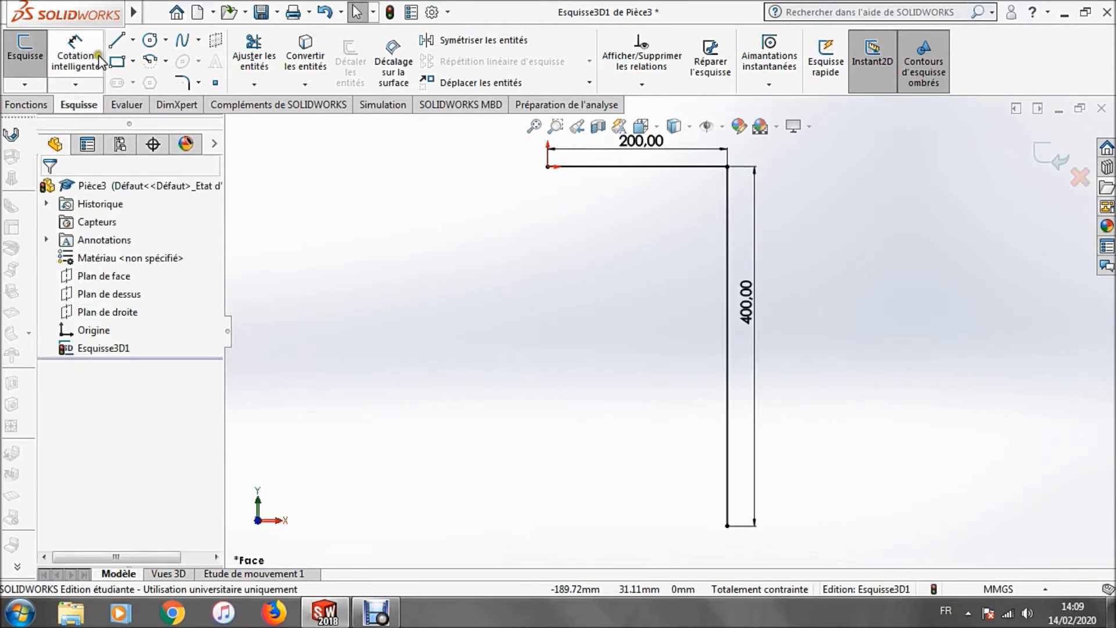
Step: Sketch a line about 202 mm long in the YZ plane, running along Z from the vertical line's lower endpoint
click(117, 42)
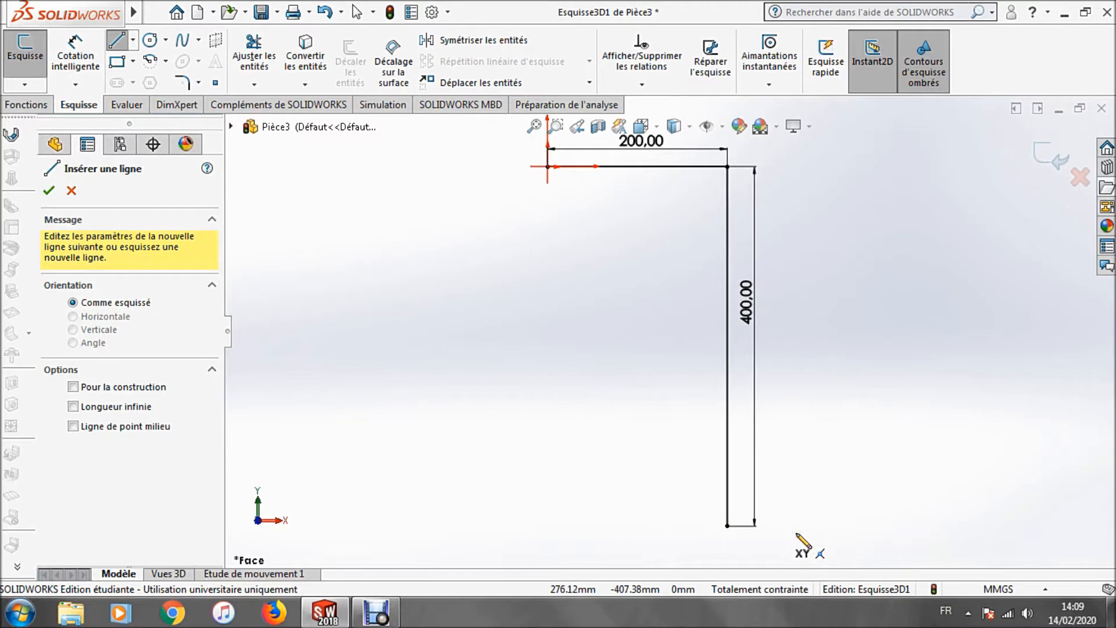
key(Right)
key(Right)
key(Right)
key(Right)
key(Right)
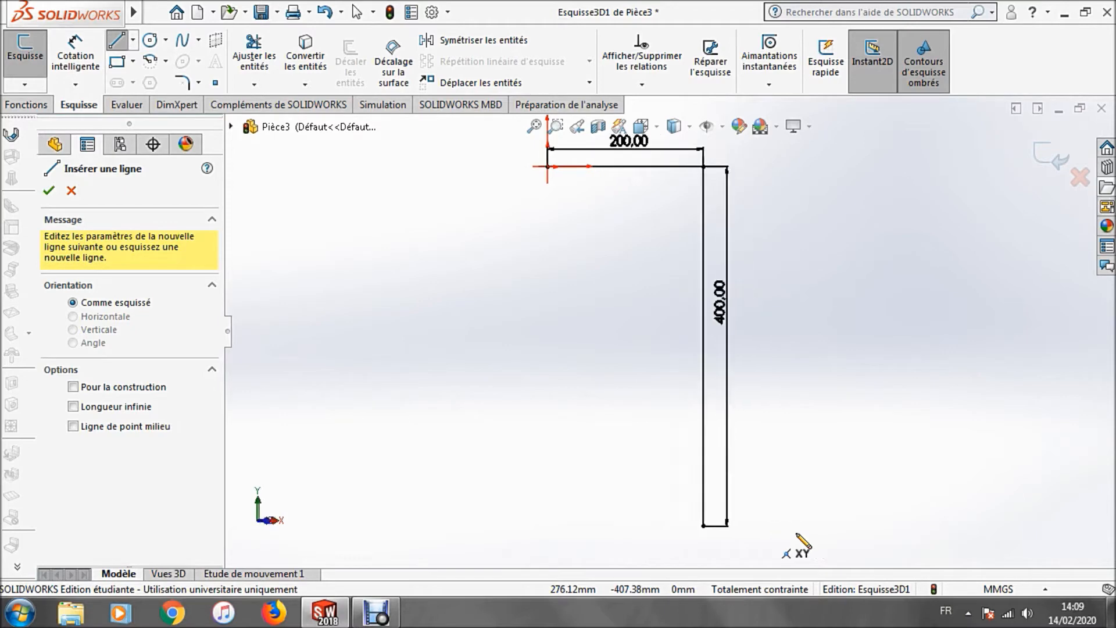
key(Right)
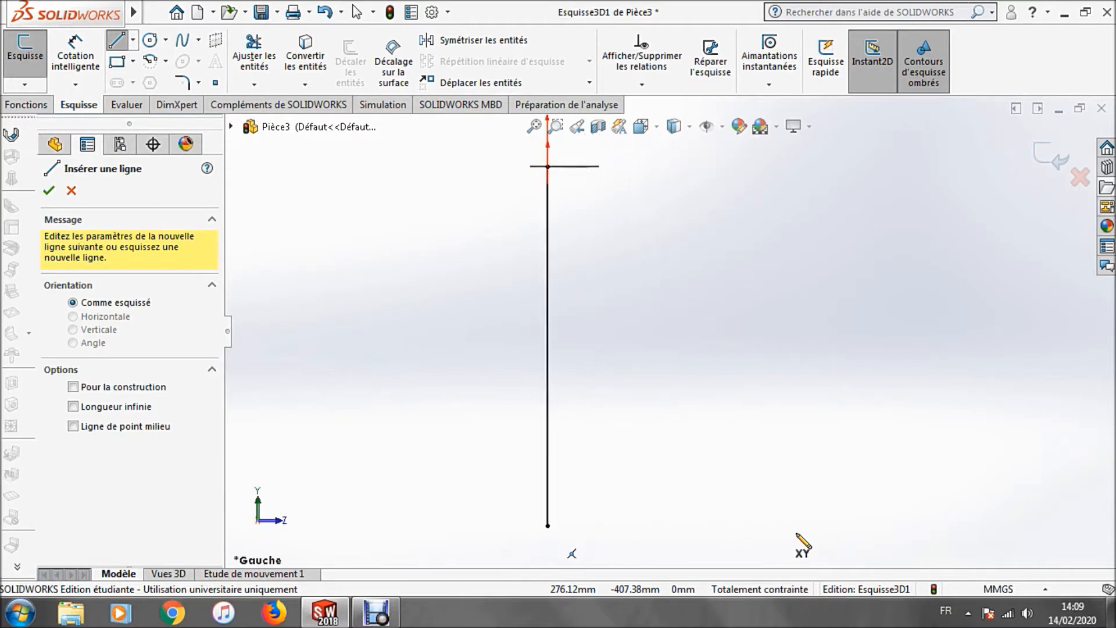
key(Tab)
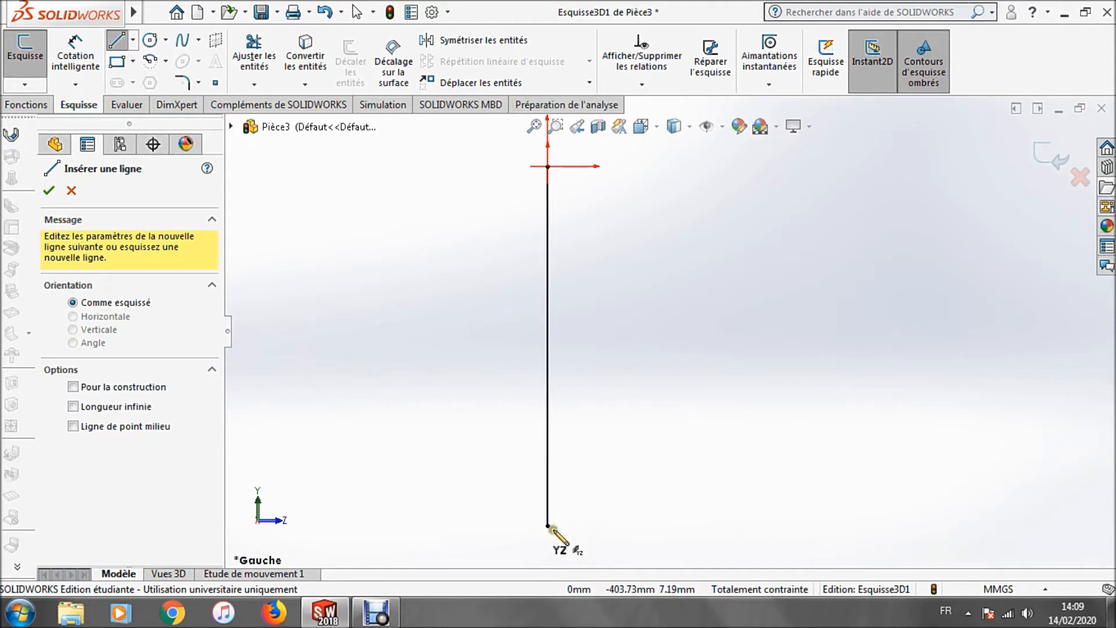
click(549, 527)
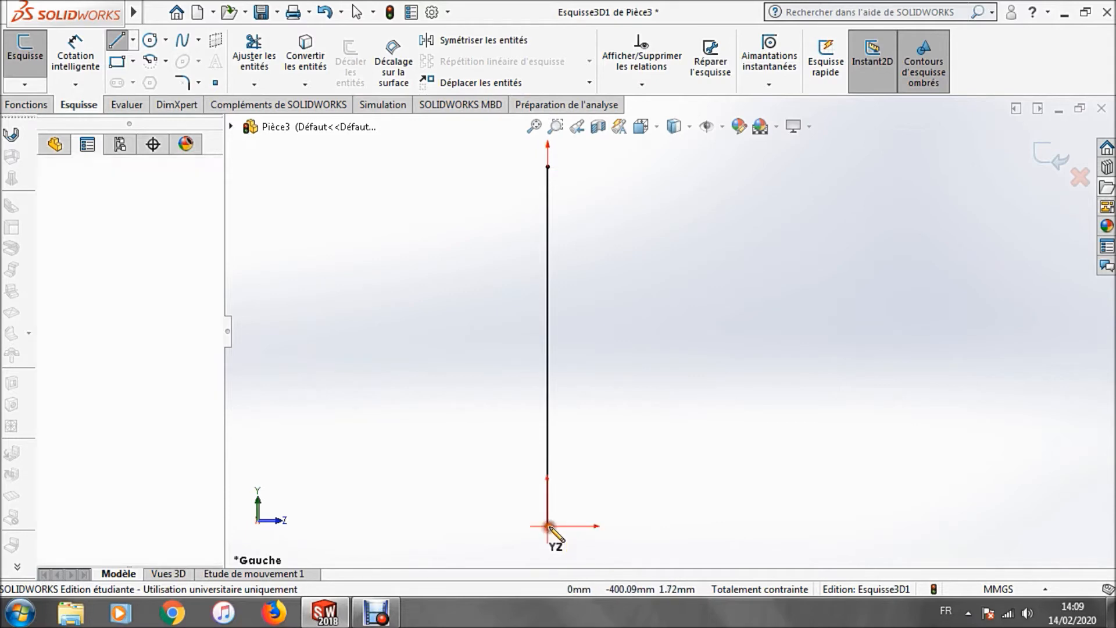
click(730, 526)
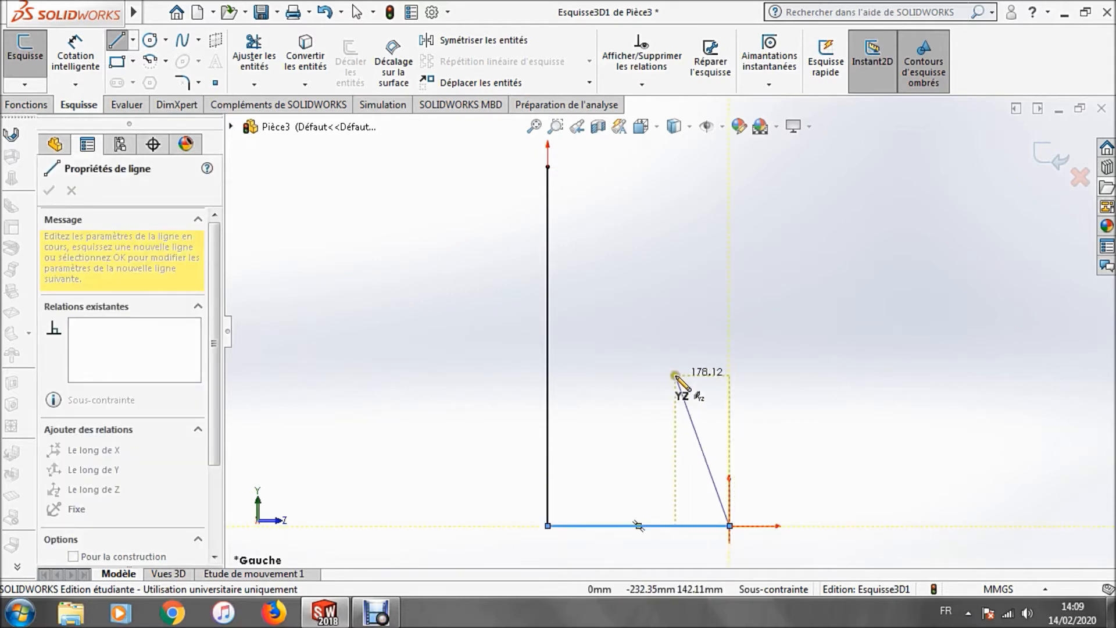
key(Escape)
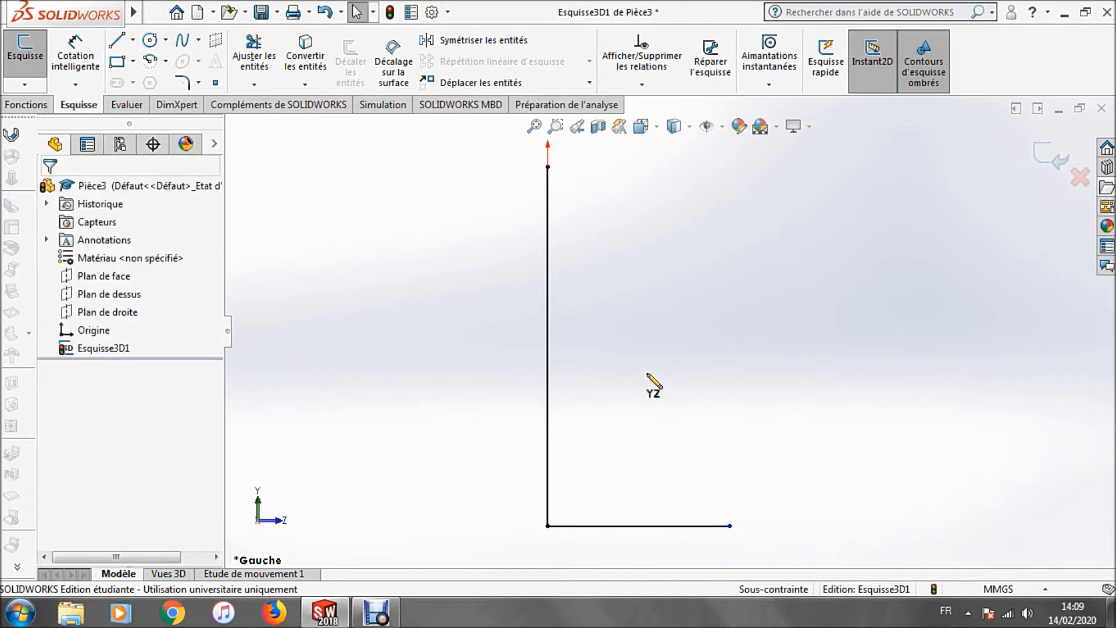
Step: Dimension the line along Z at the foot of the vertical line and set its length to 600 mm
click(75, 55)
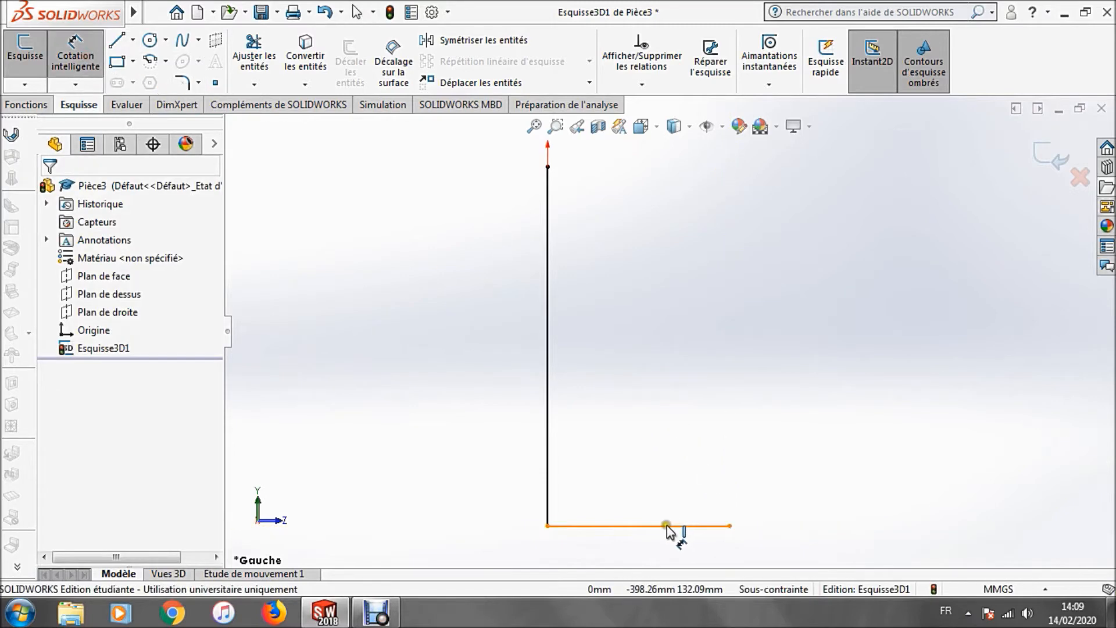
click(666, 527)
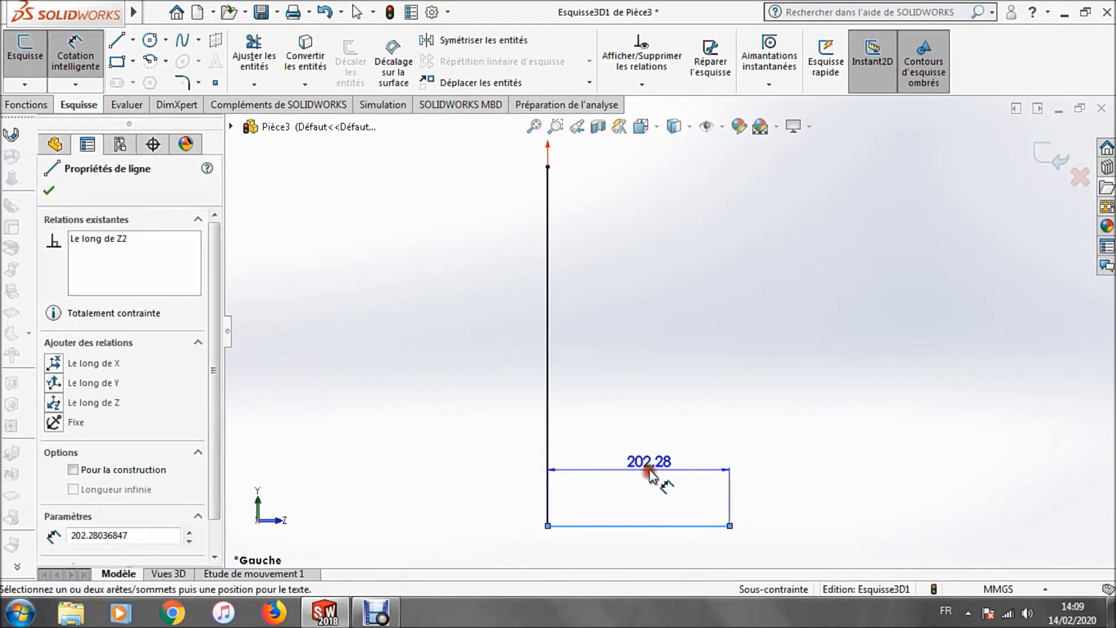
click(648, 468)
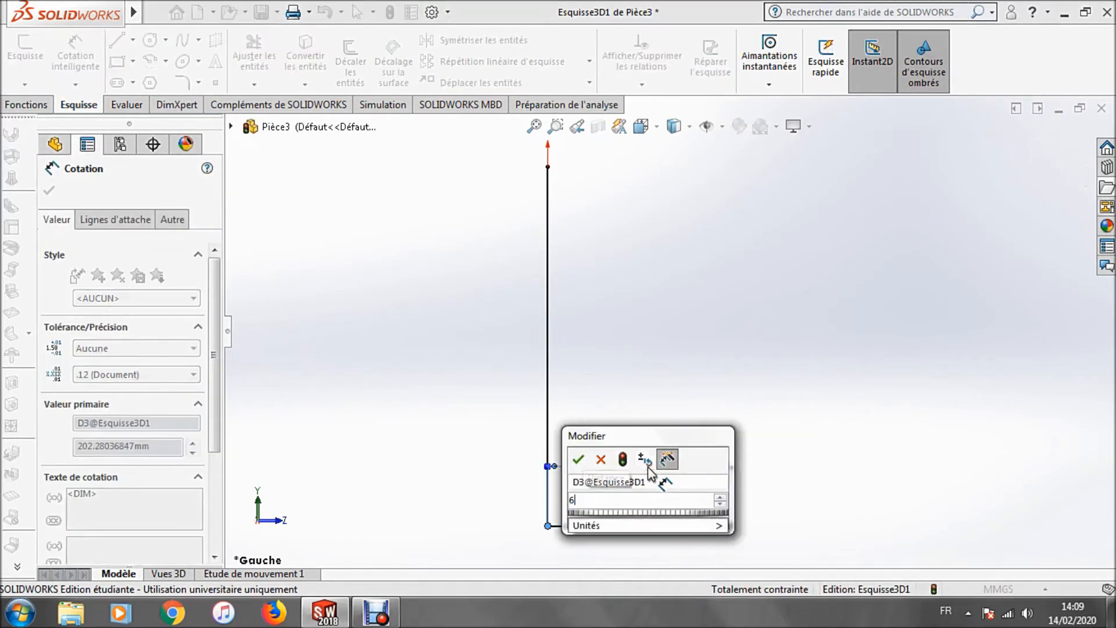
key(Return)
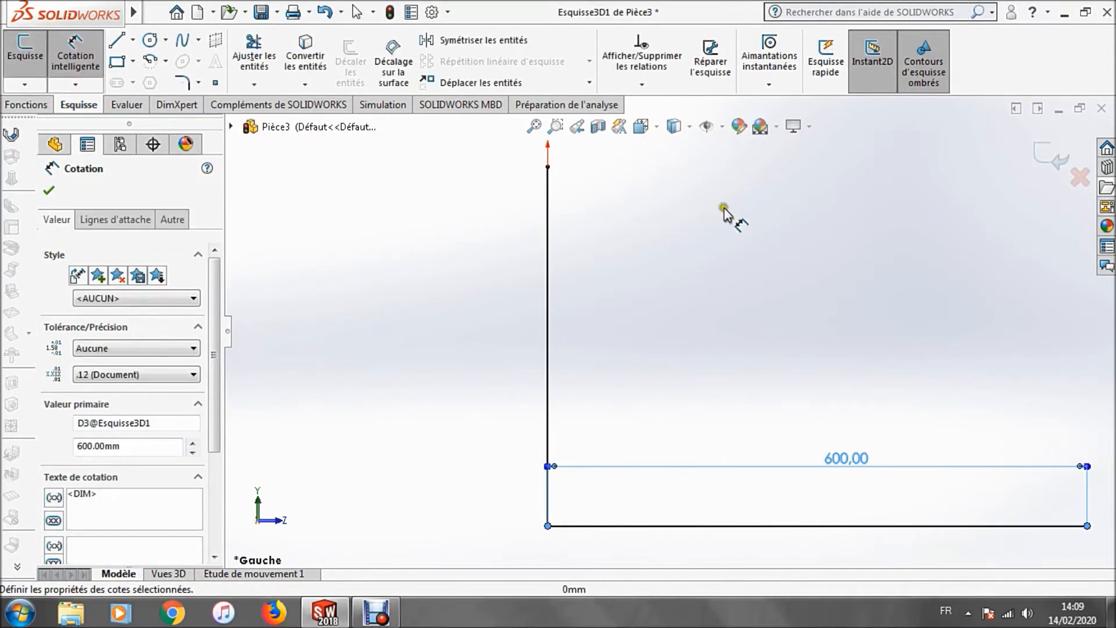
click(78, 52)
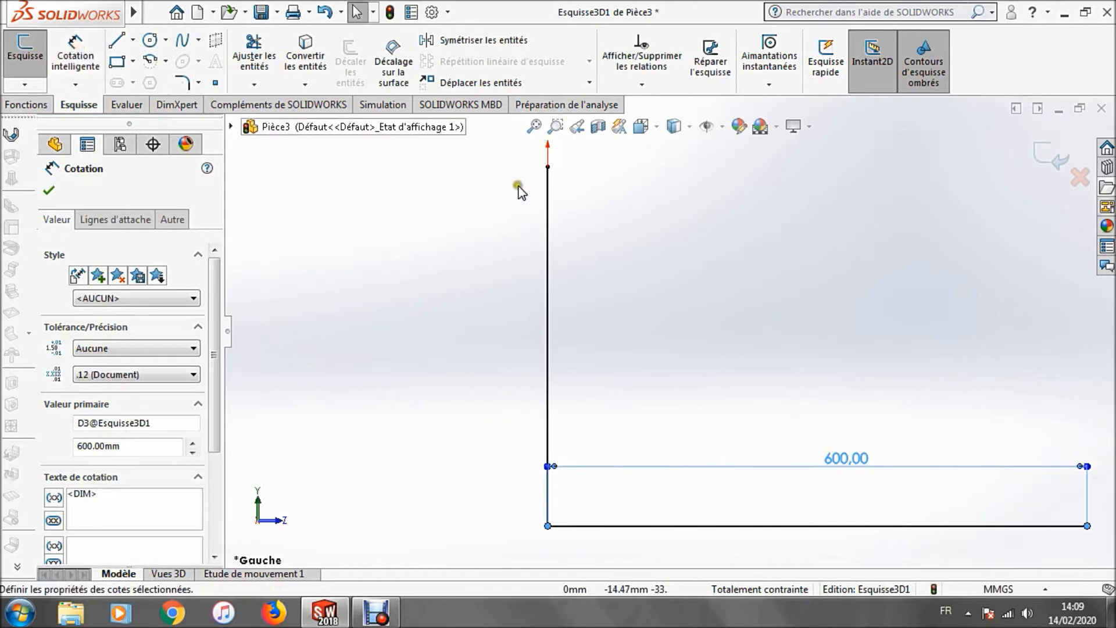
click(534, 128)
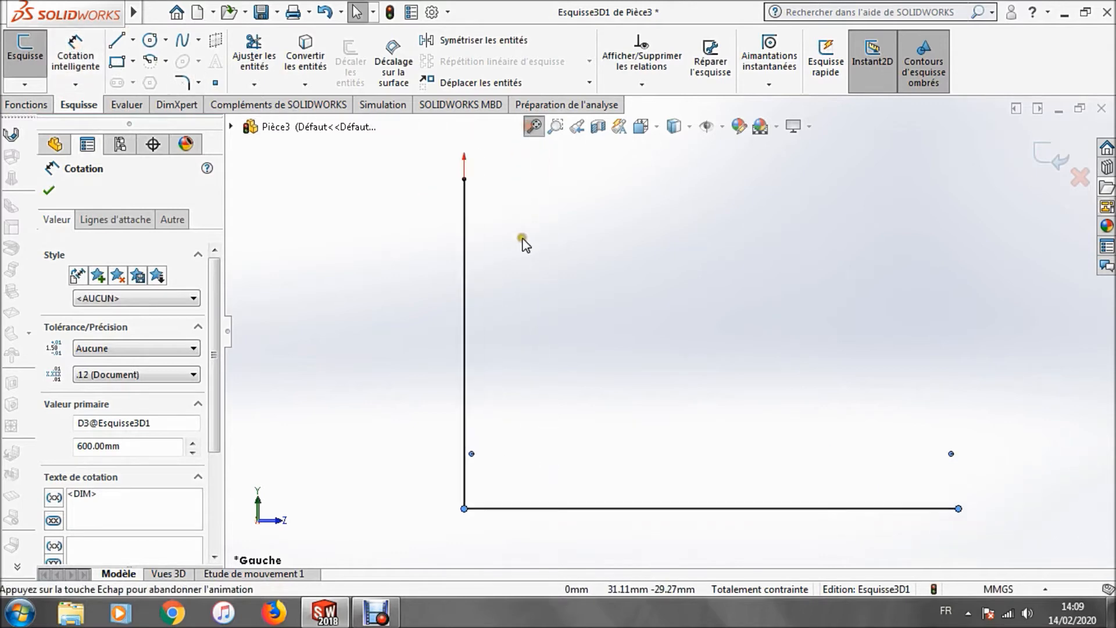
click(526, 284)
mouse_move(555, 297)
middle_down()
mouse_move(581, 297)
mouse_move(513, 317)
mouse_move(481, 251)
mouse_move(440, 253)
mouse_move(468, 267)
mouse_move(481, 291)
middle_up()
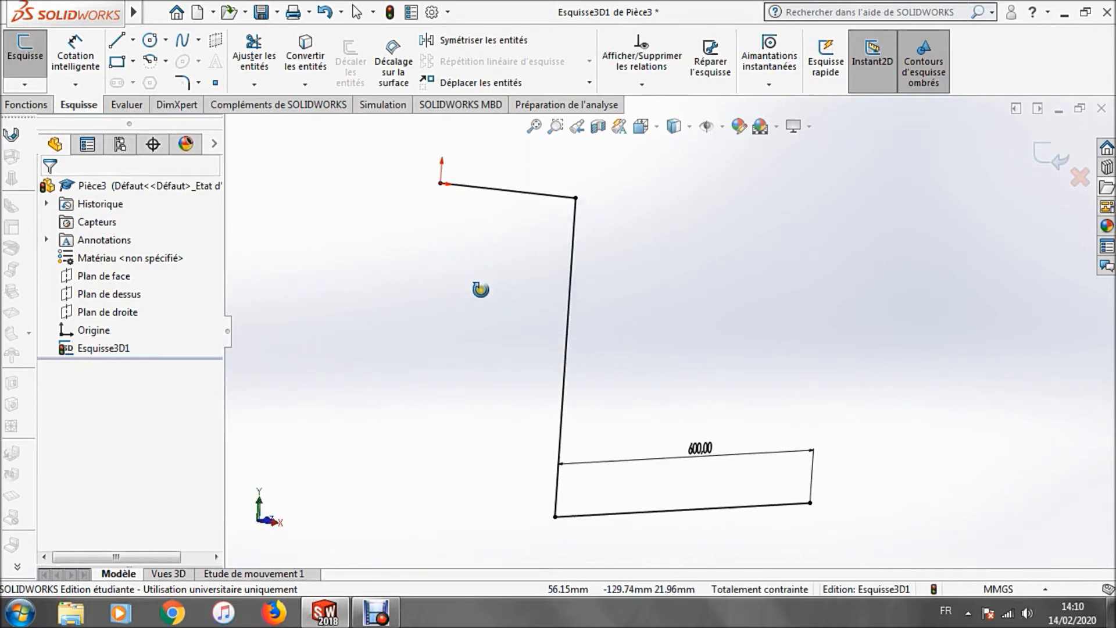
key(Escape)
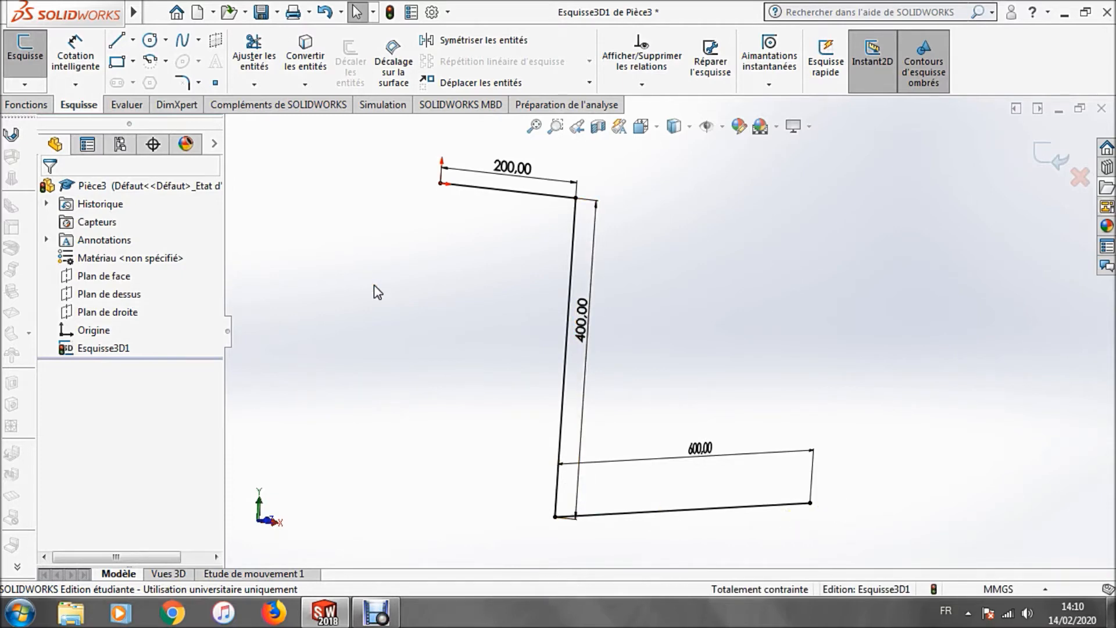
Step: Round both corners of the 3D path with 50 mm sketch fillets and exit the 3D sketch
click(185, 83)
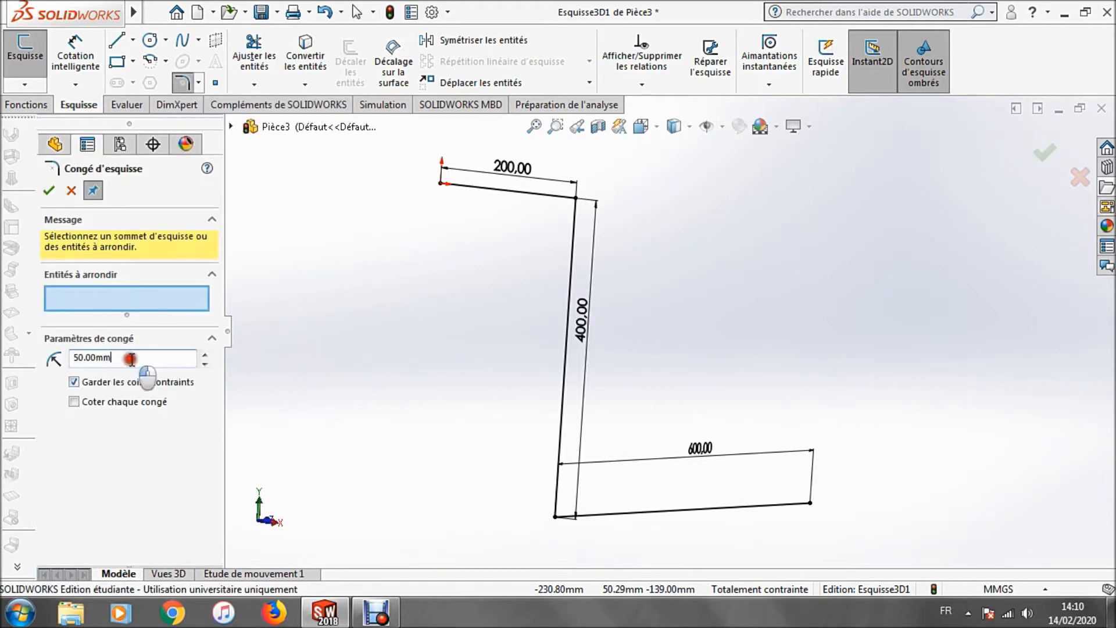
text(5)
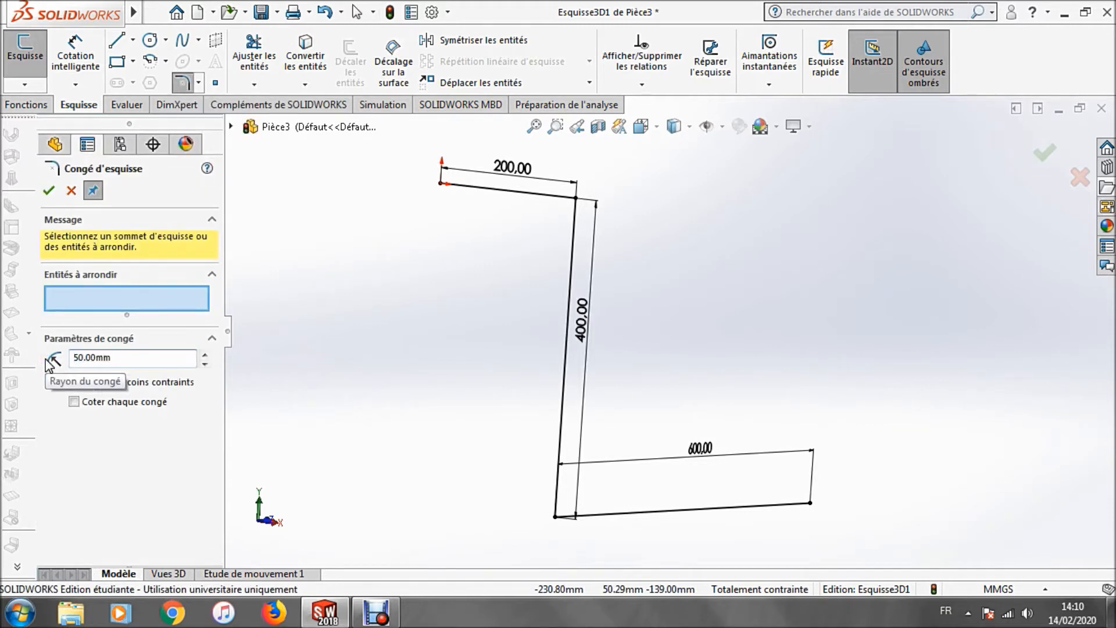
click(575, 199)
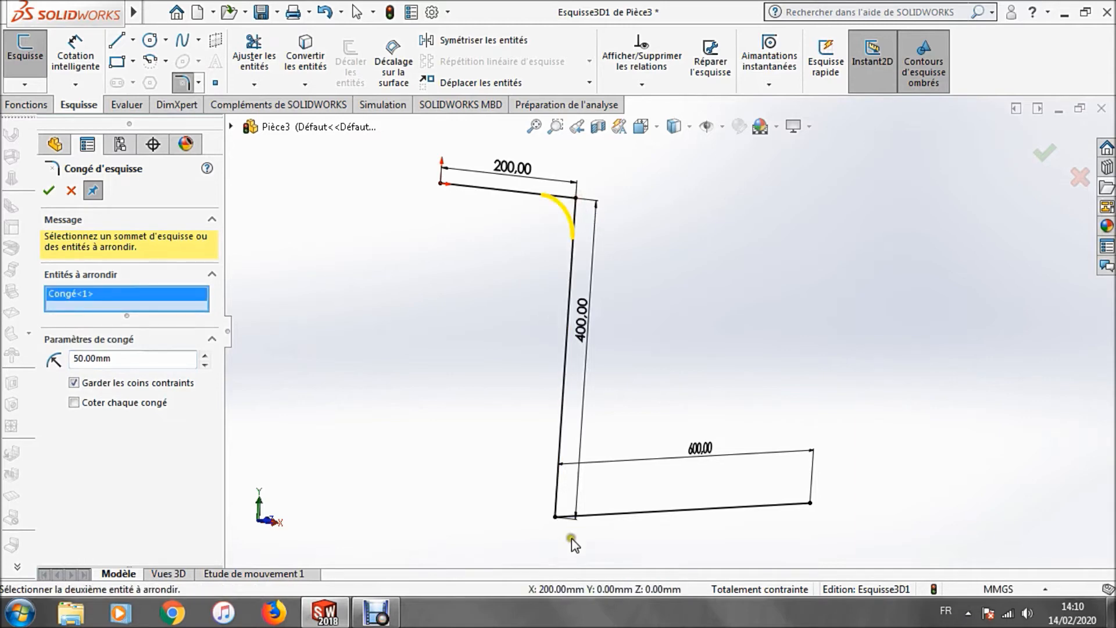
click(555, 517)
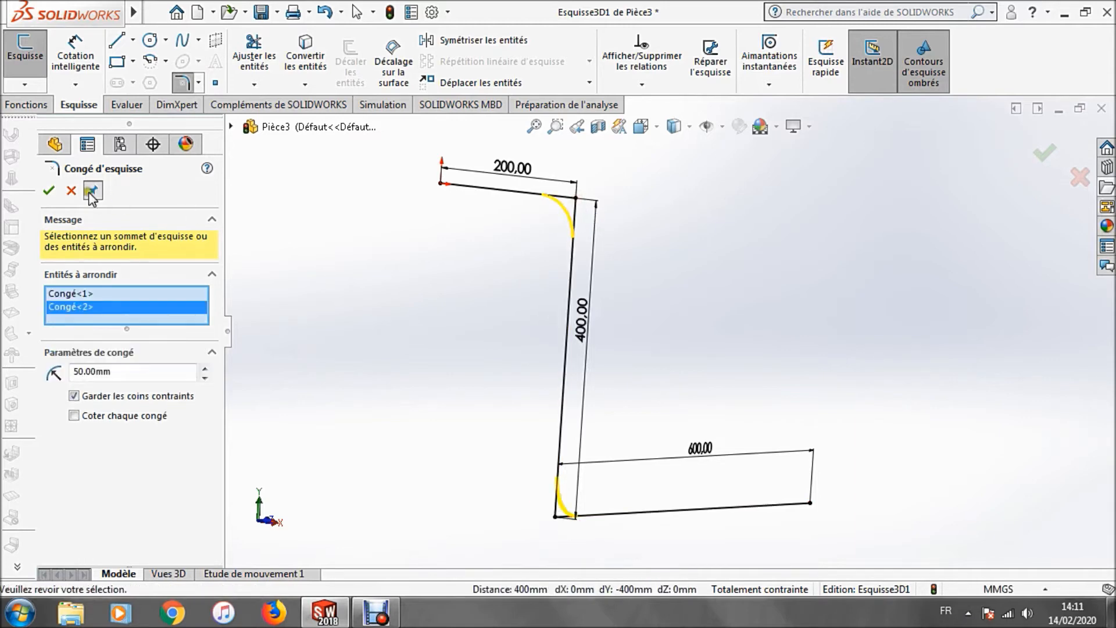
click(48, 191)
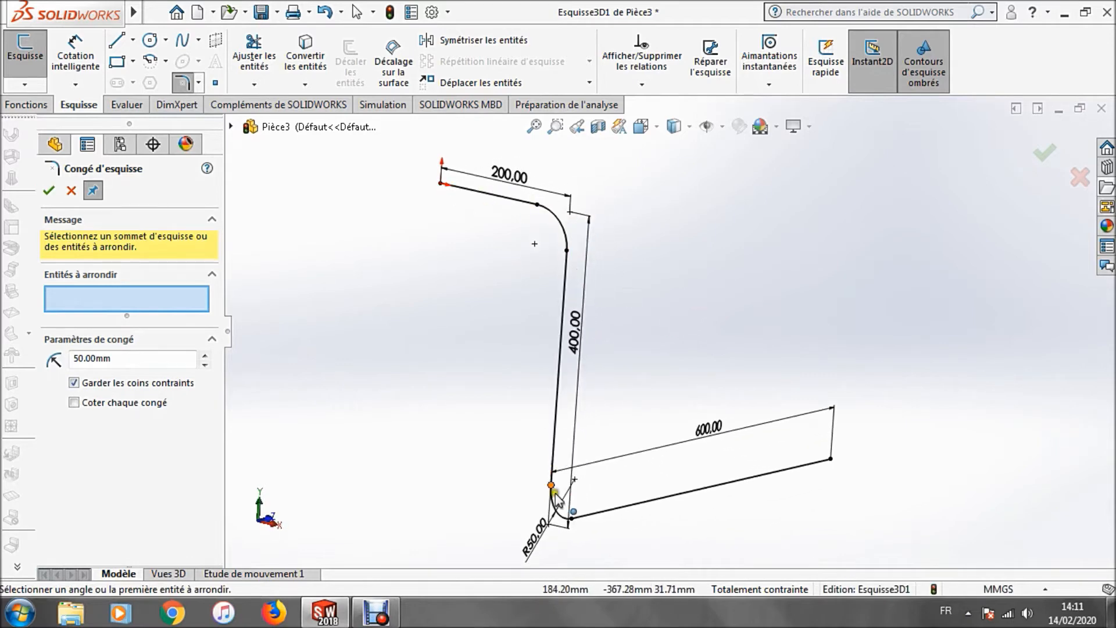
click(1045, 153)
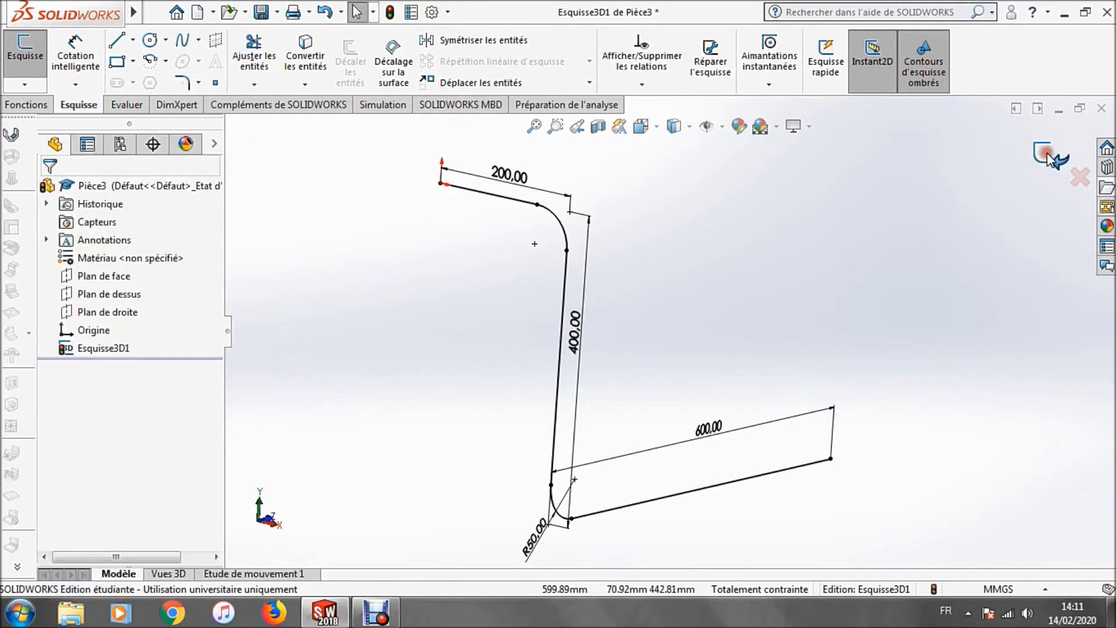
click(1042, 155)
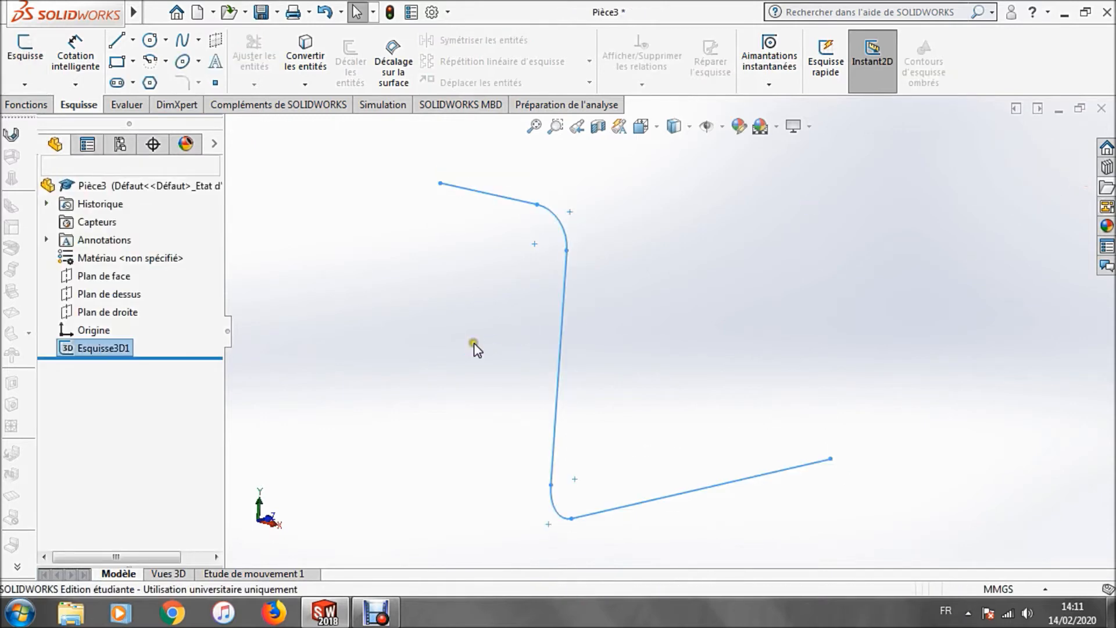
Step: Start a new sketch on the right plane (Plan de droite) and view it face-on
scroll(471, 345, up, 2)
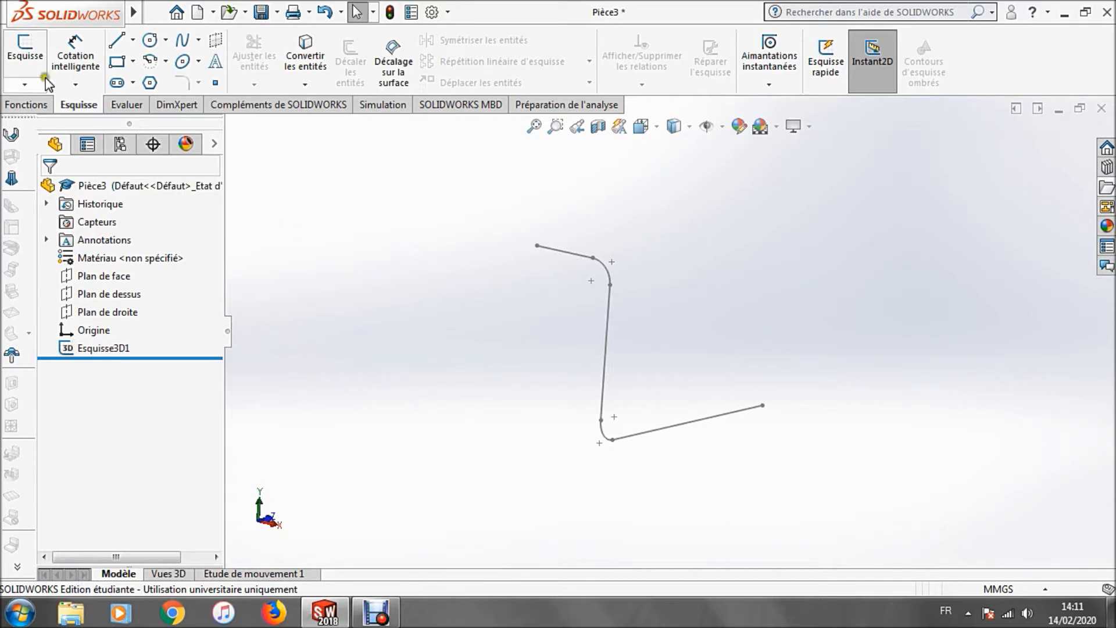
click(24, 49)
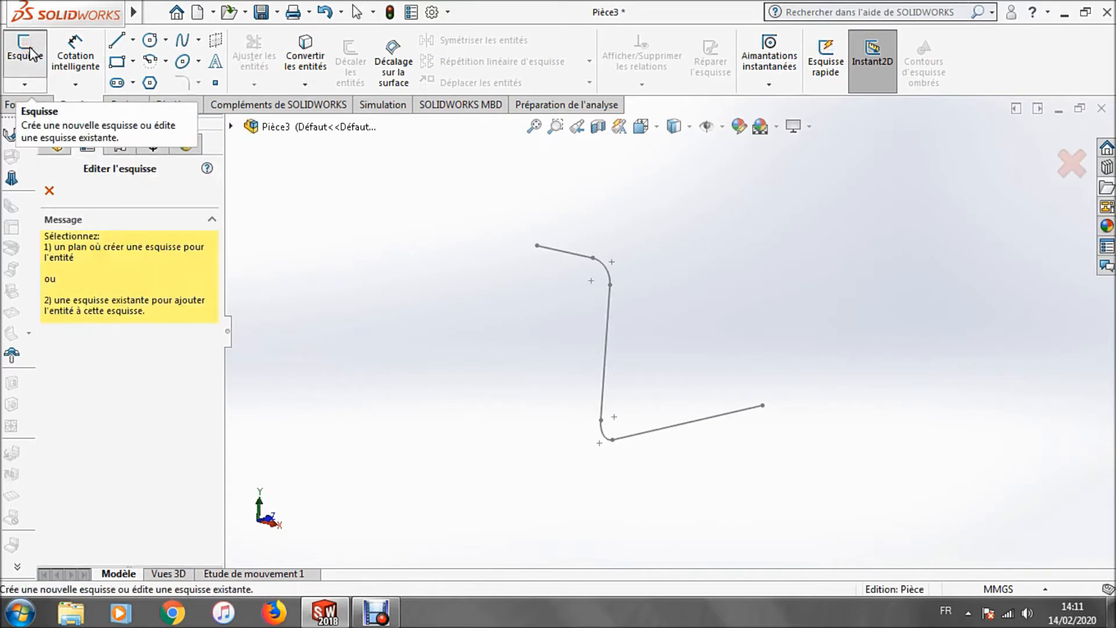
click(231, 126)
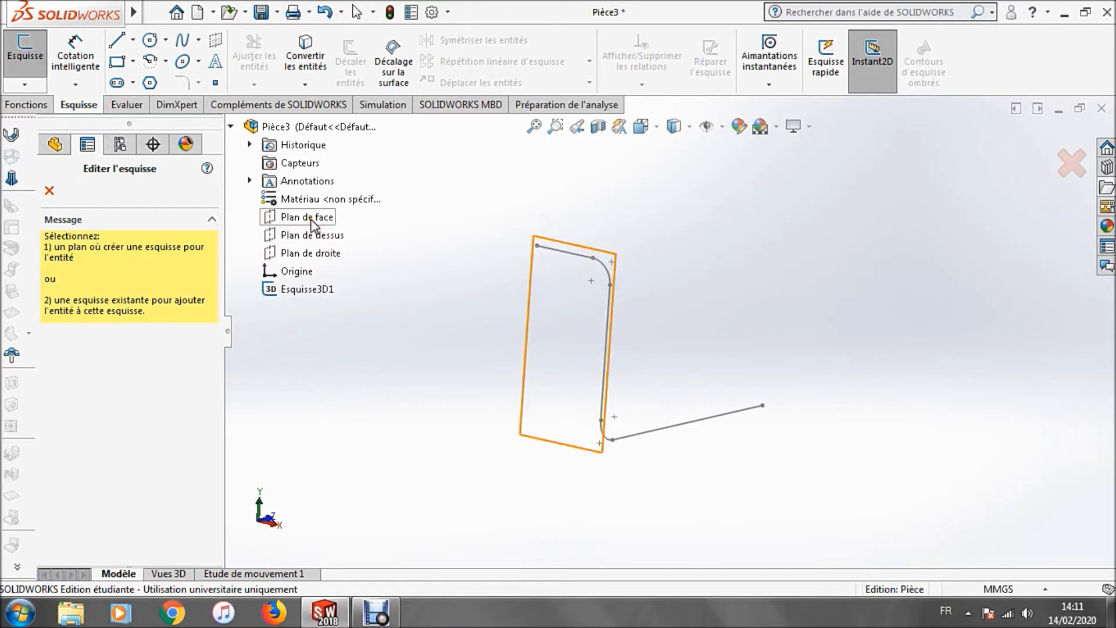
mouse_move(313, 224)
middle_down()
mouse_move(436, 231)
mouse_move(456, 276)
mouse_move(335, 229)
middle_up()
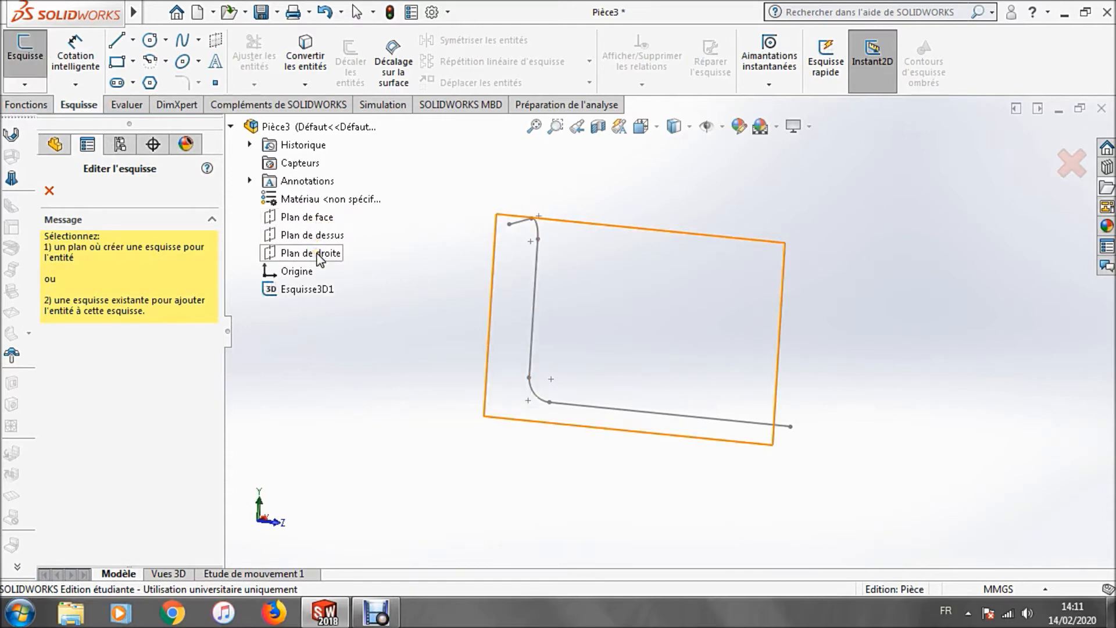
click(318, 254)
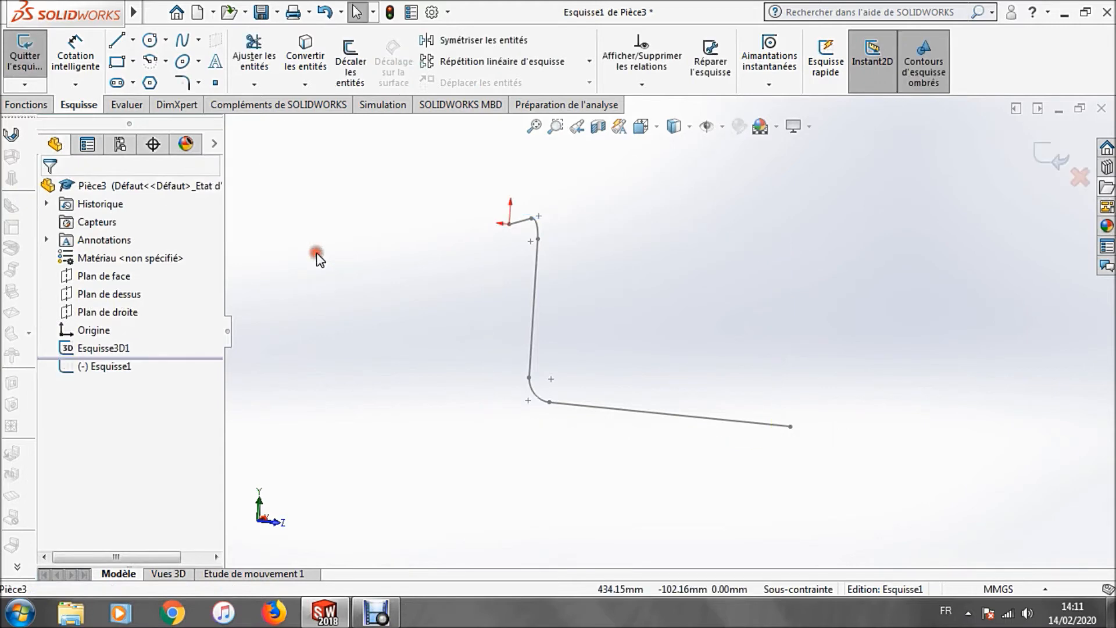
click(656, 129)
click(739, 220)
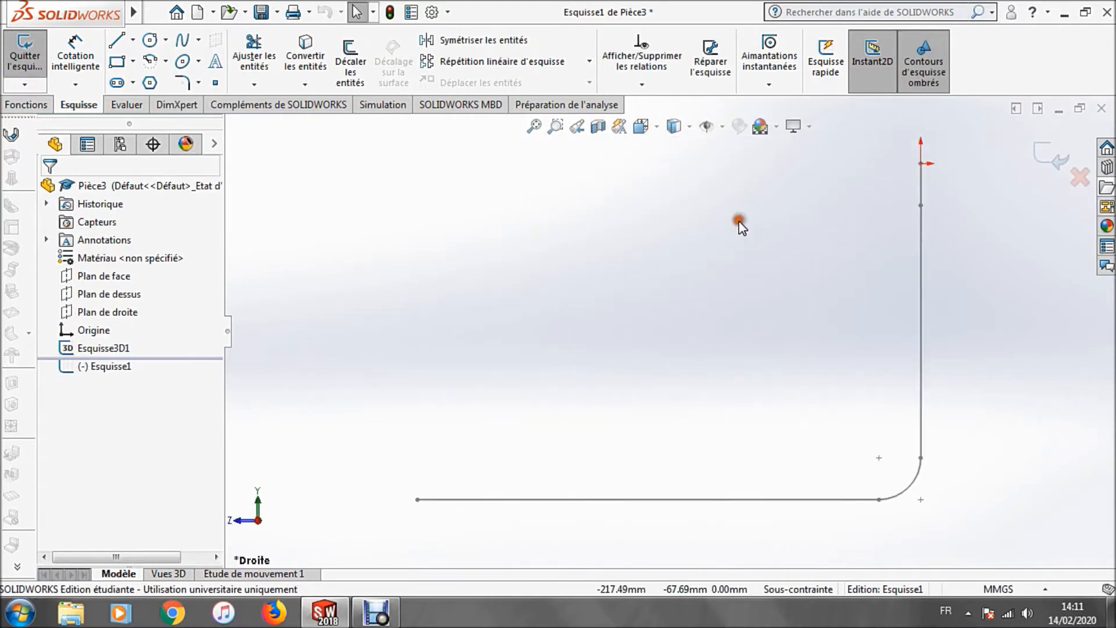
Step: Sketch a circle about 61 mm in diameter centred on the origin, at the upper end of the 3D path
scroll(898, 187, up, 4)
scroll(874, 199, down, 10)
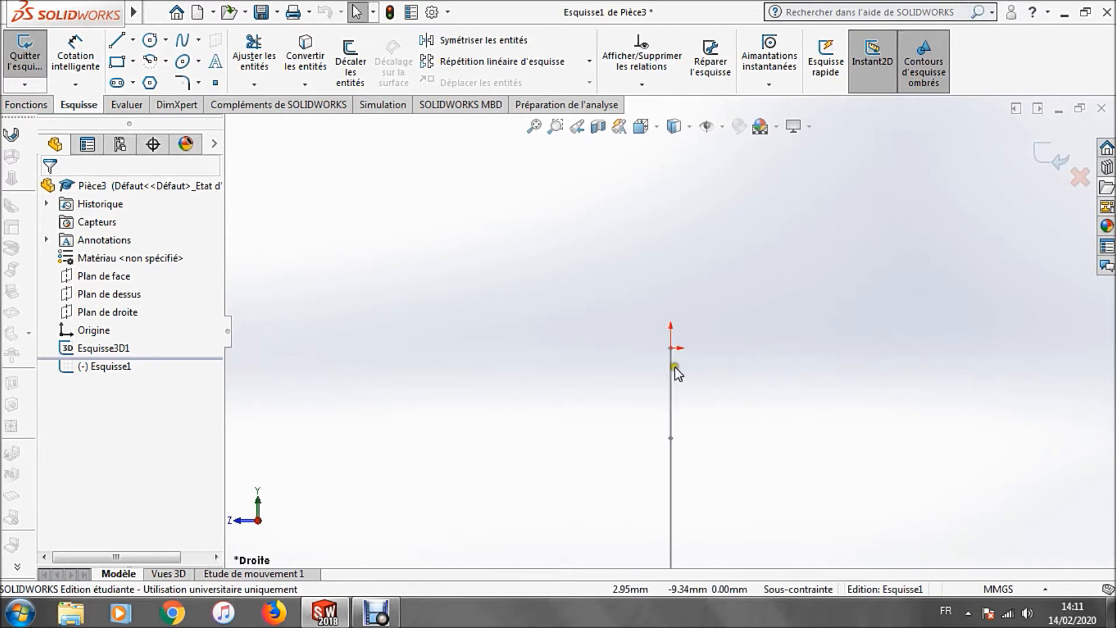
click(150, 40)
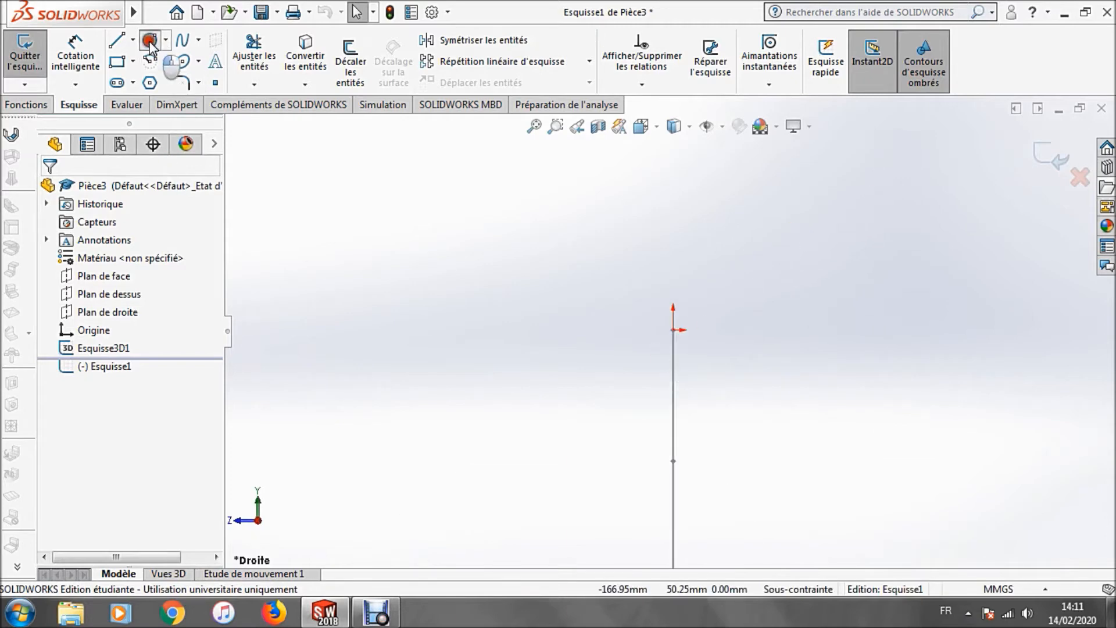
click(673, 330)
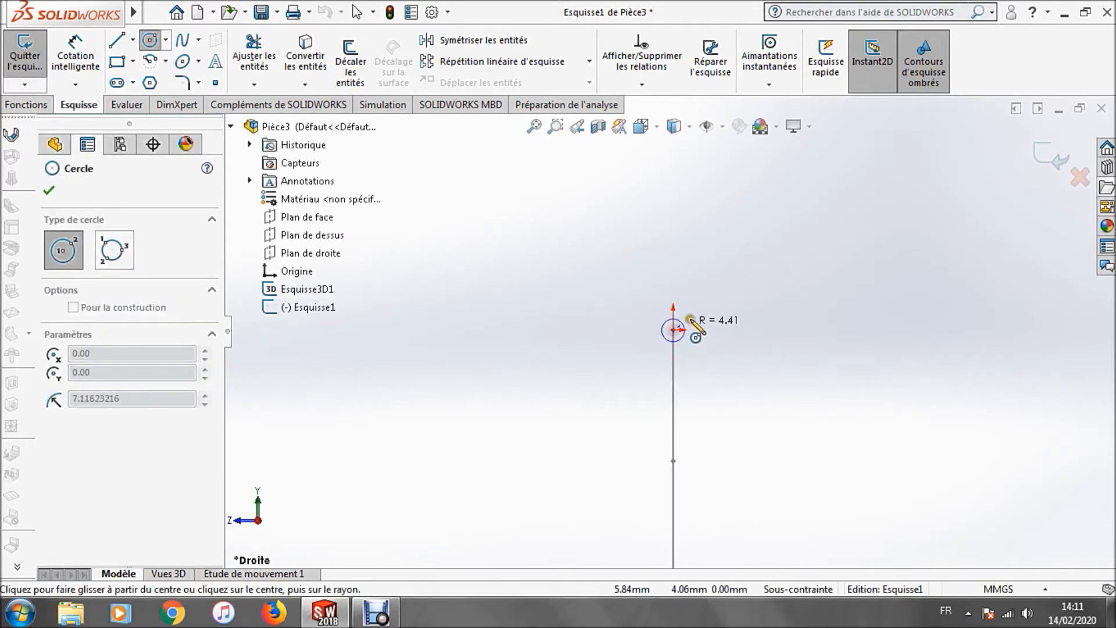
click(742, 292)
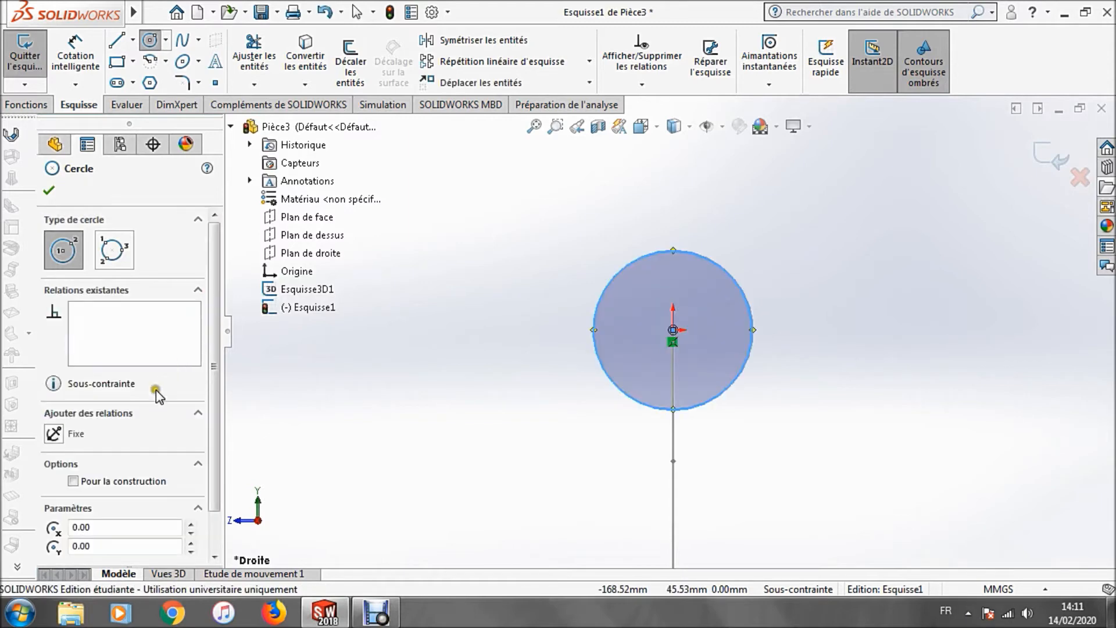
Step: Dimension the circle's diameter and set it to 90 mm
click(75, 54)
click(735, 279)
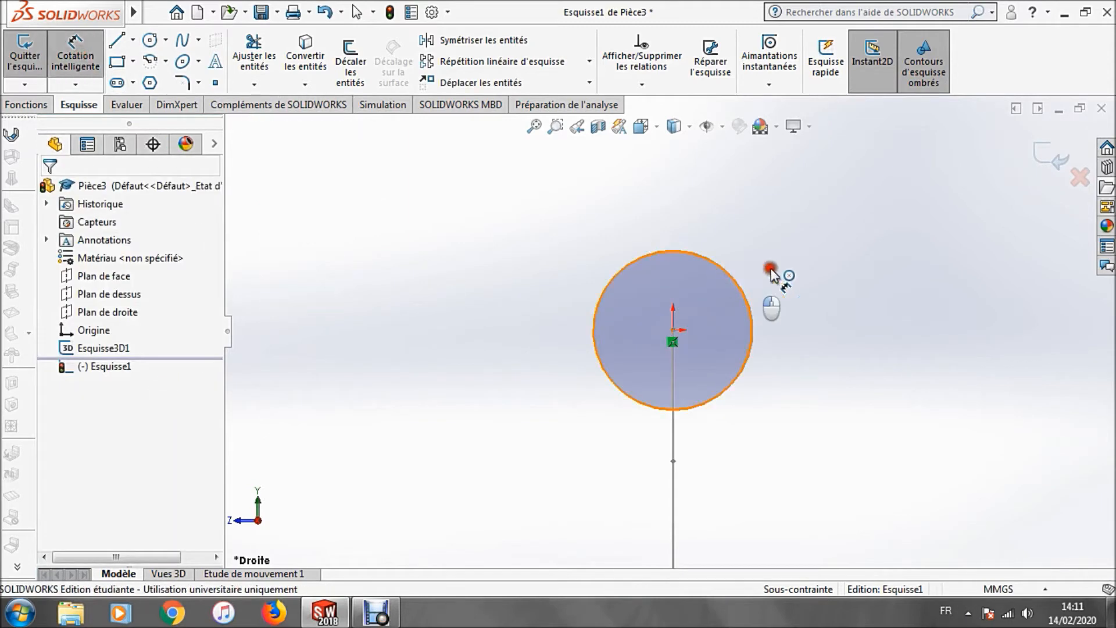
click(861, 318)
text(60.92037855mm)
key(Return)
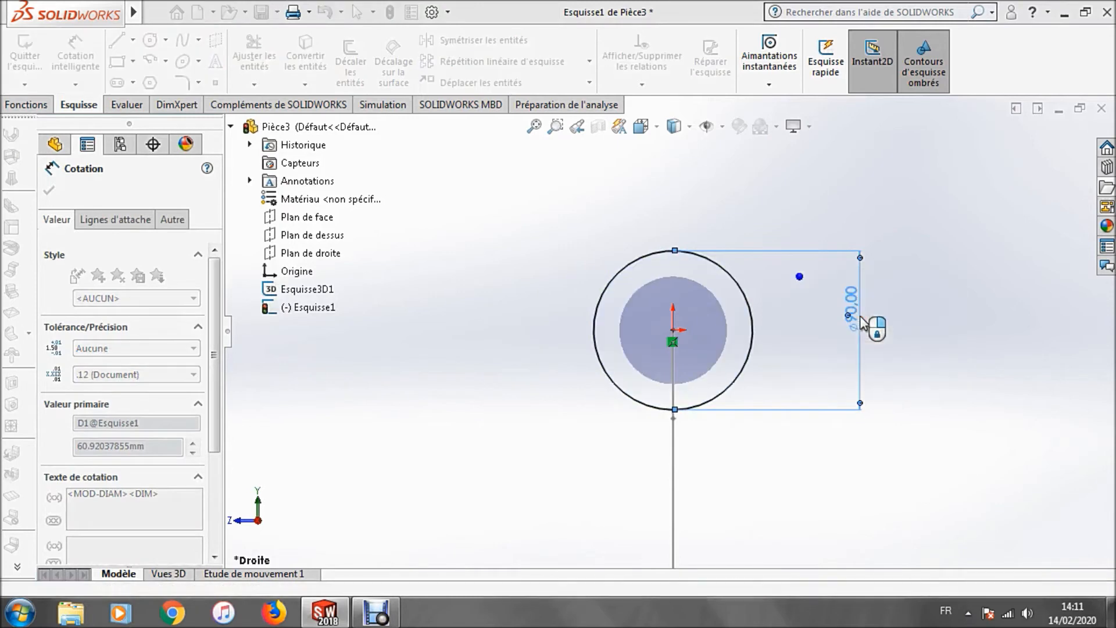
click(92, 56)
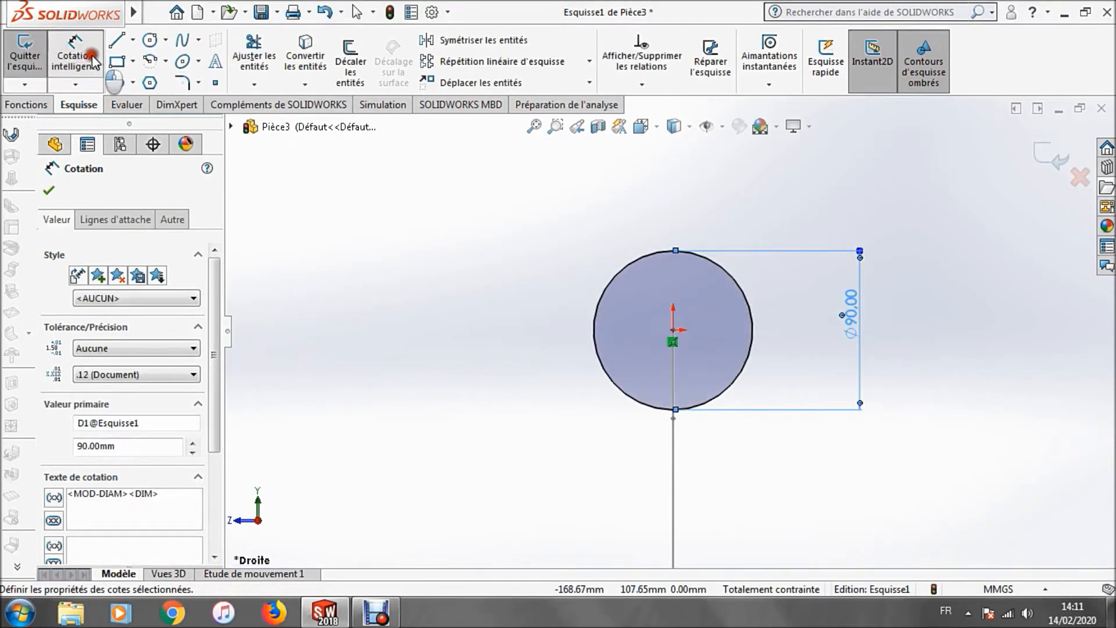
Step: Offset the 90 mm circle outward by 3 mm and exit the profile sketch
click(347, 68)
click(682, 251)
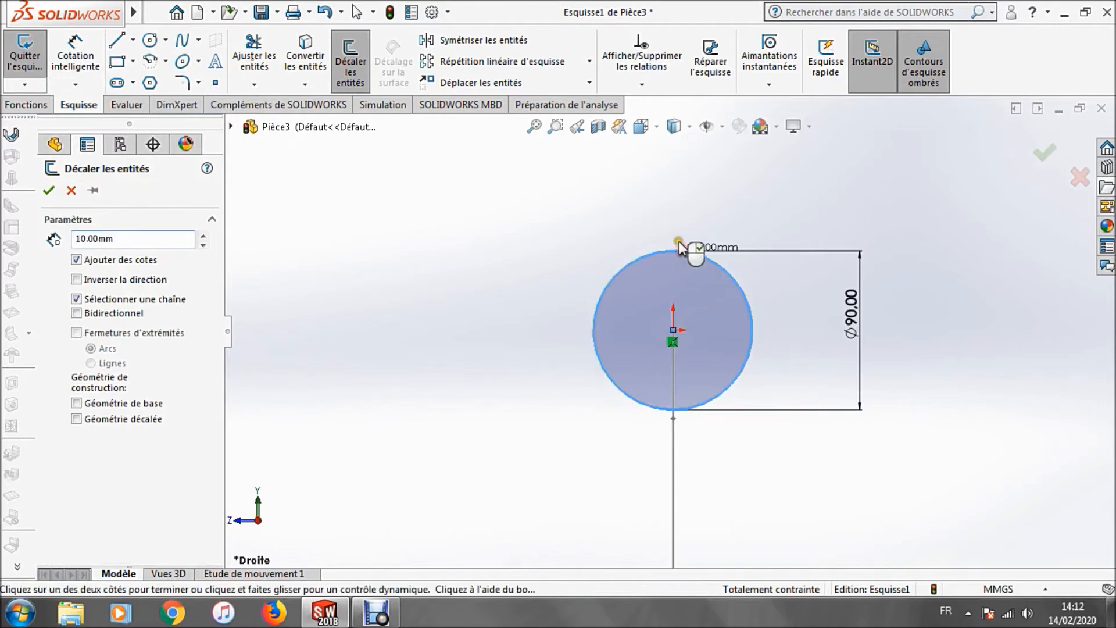
drag(123, 242, 43, 242)
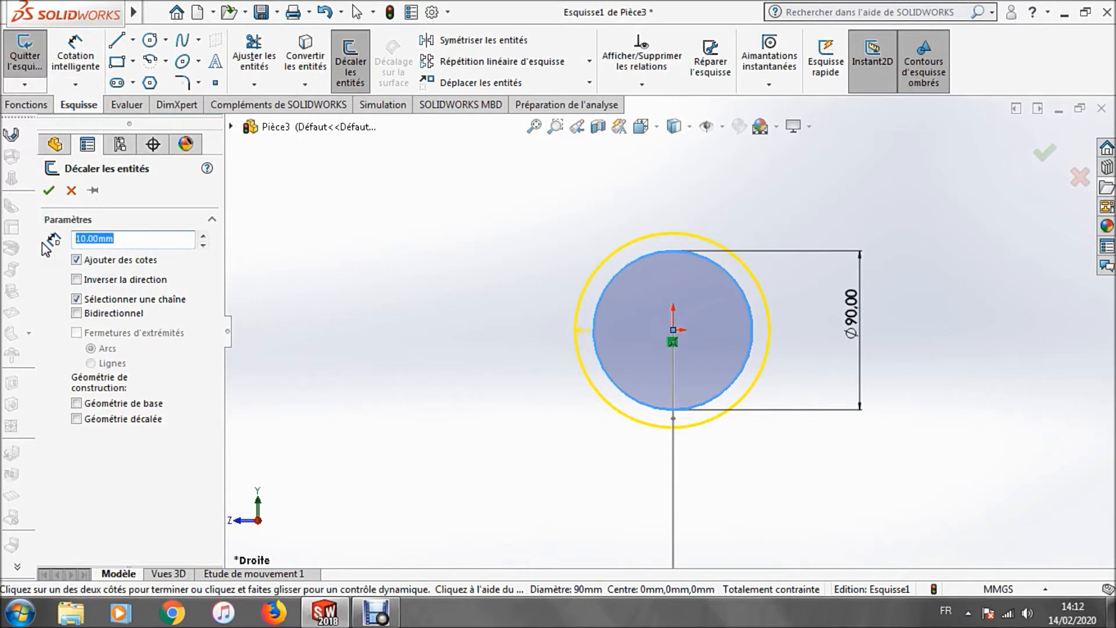
key(Return)
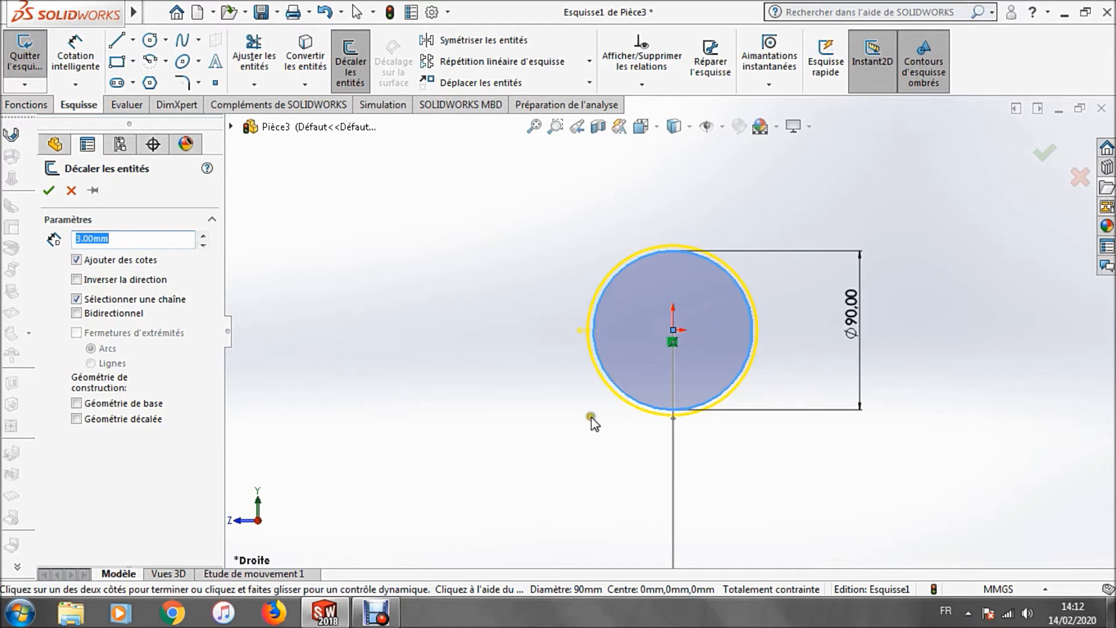
scroll(610, 343, down, 8)
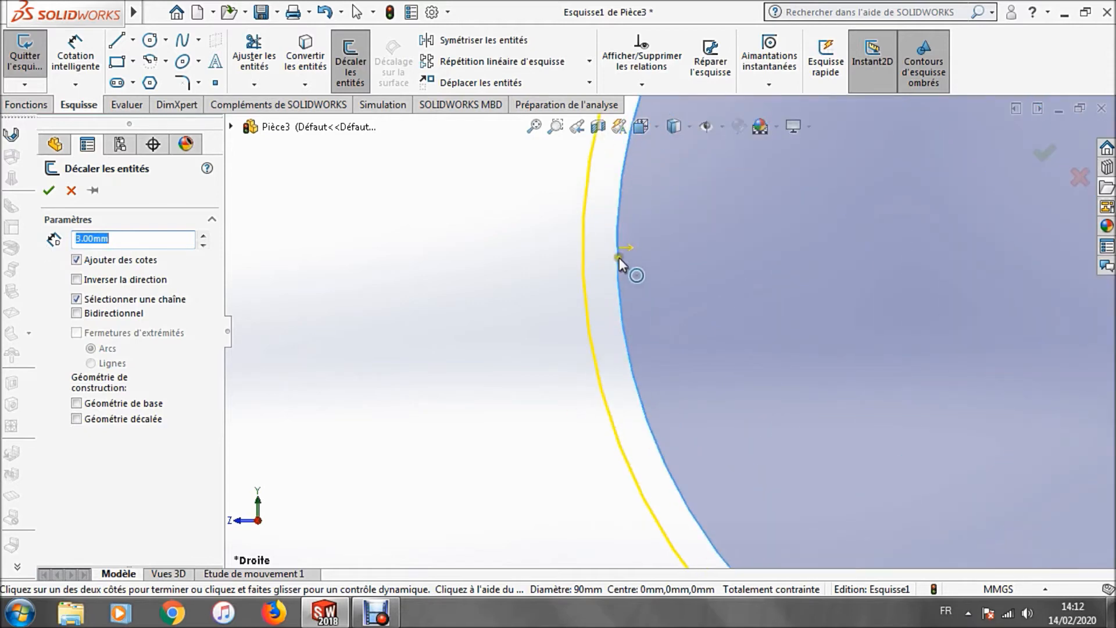
scroll(619, 262, up, 2)
scroll(590, 334, up, 5)
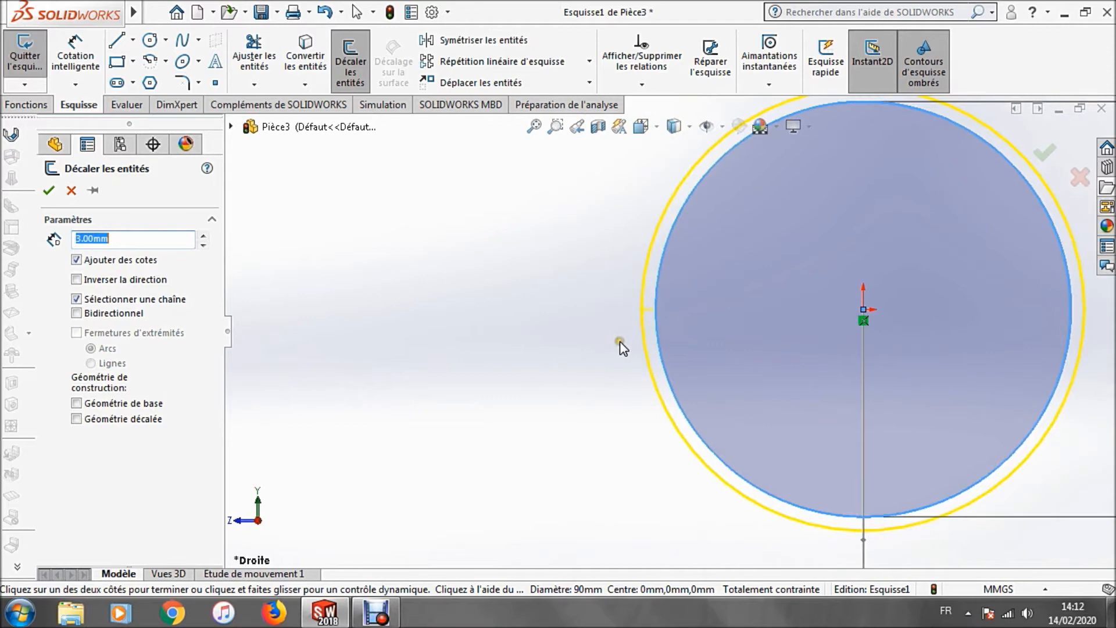
click(50, 191)
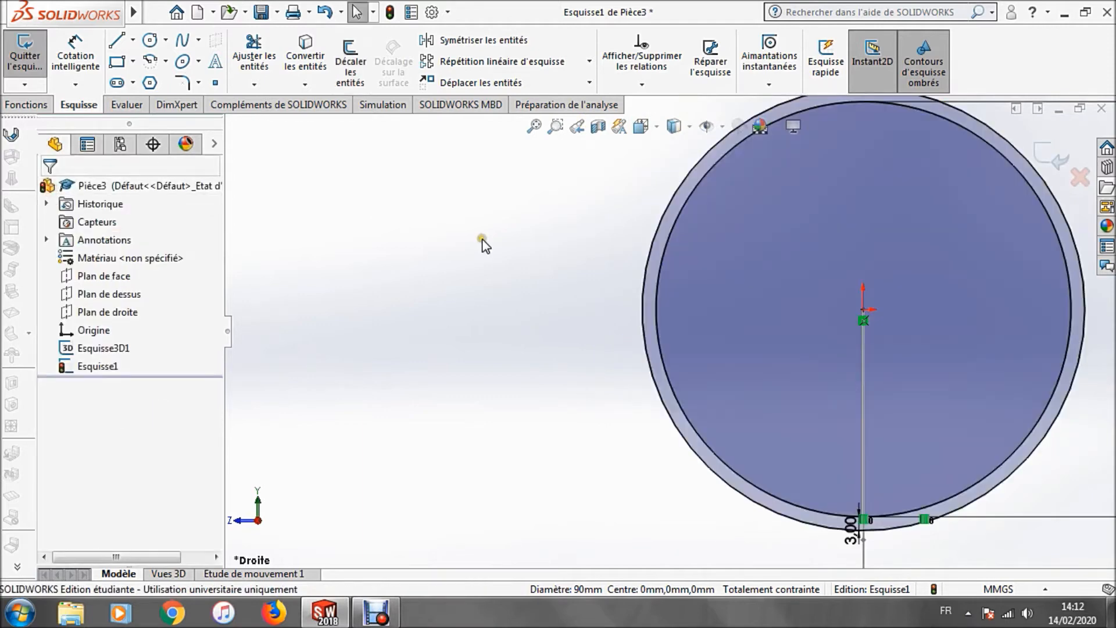
scroll(472, 257, up, 5)
middle_drag(487, 288, 557, 322)
click(1050, 156)
middle_drag(711, 286, 694, 298)
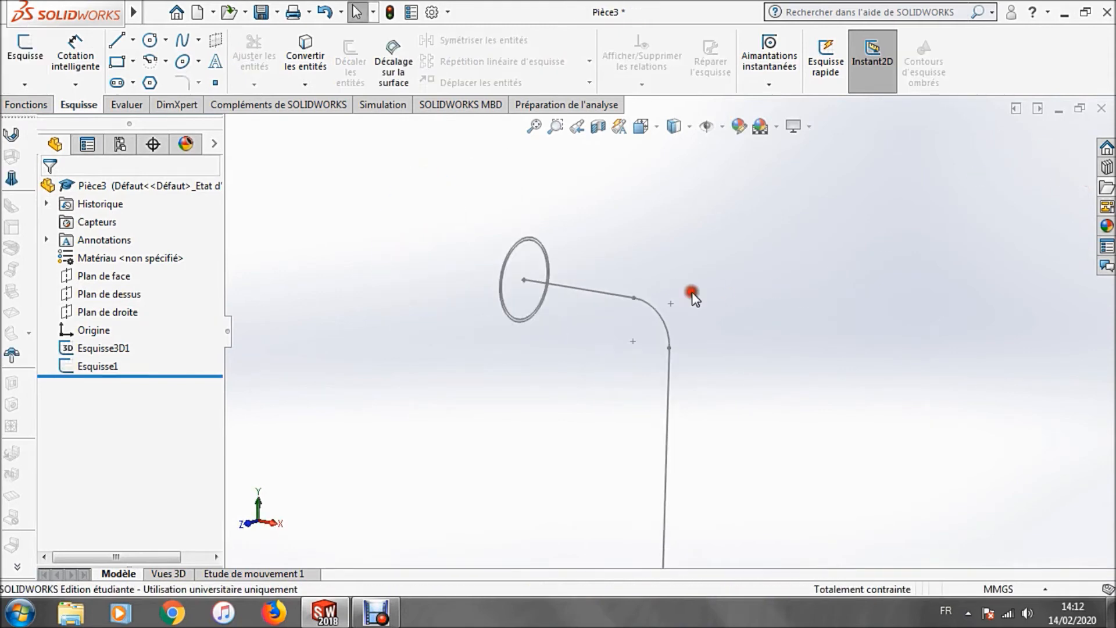
Step: Create a swept boss using the ring sketch Esquisse1 as profile and the 3D sketch Esquisse3D1 as path
click(21, 108)
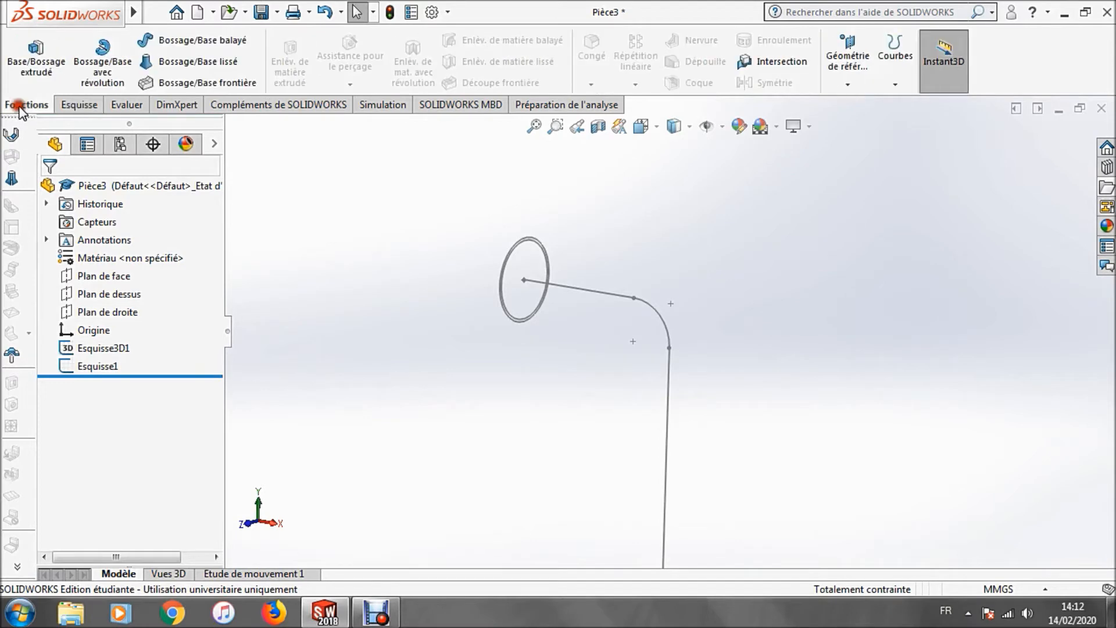
click(174, 41)
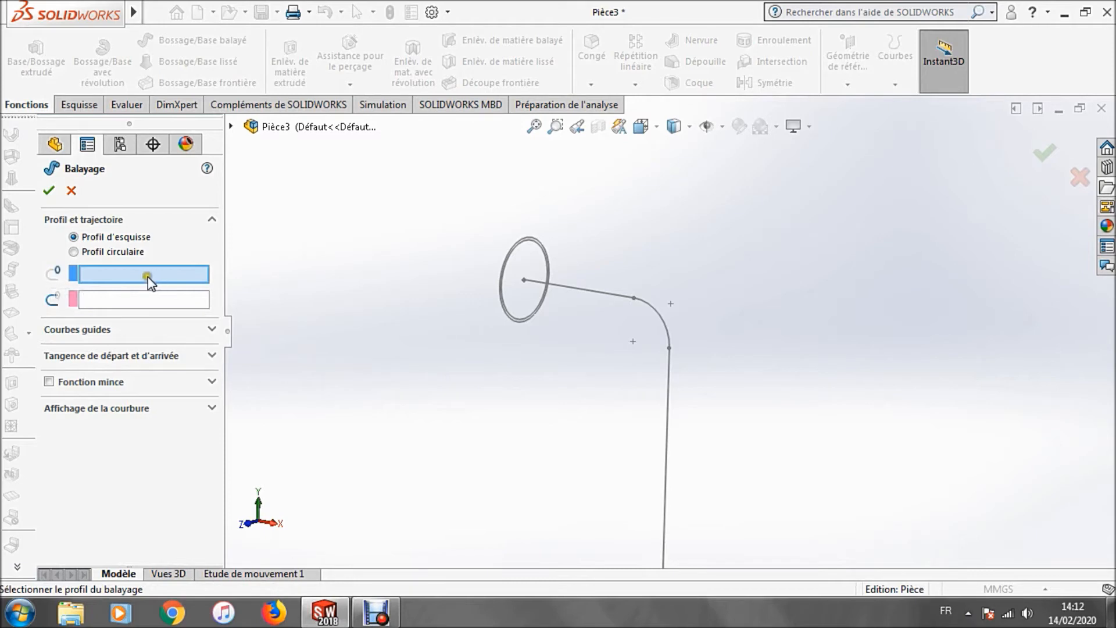
click(231, 127)
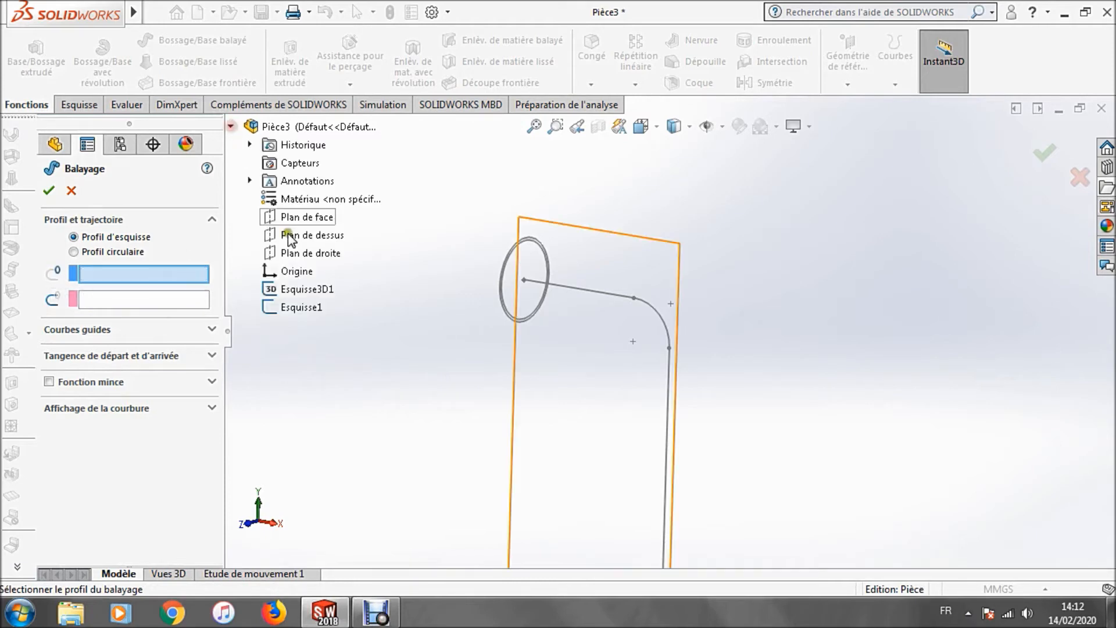
click(295, 309)
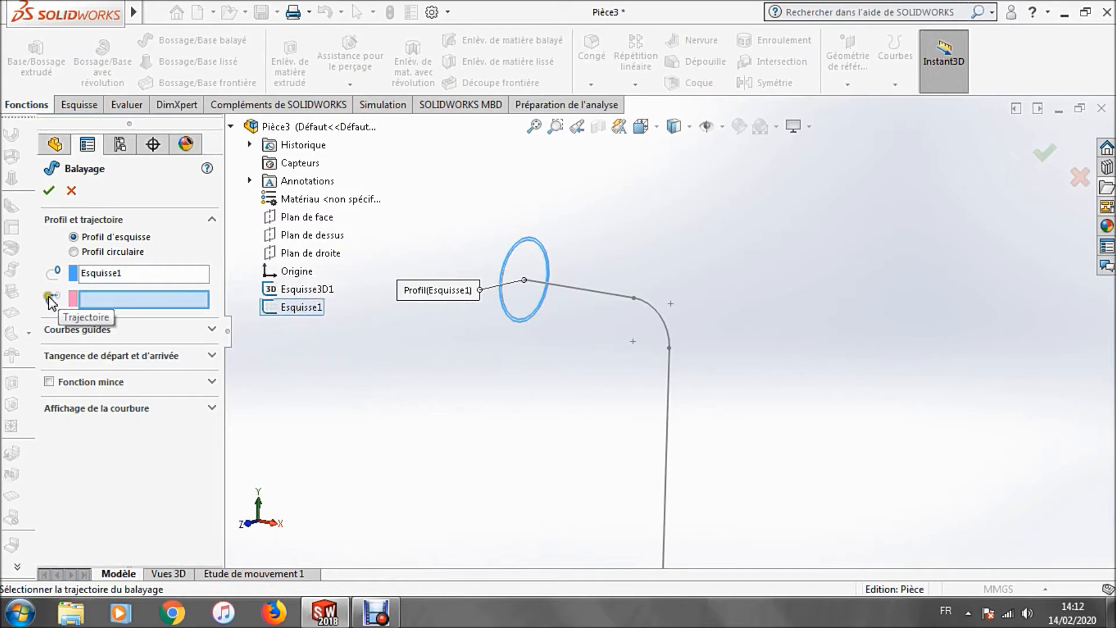
click(303, 289)
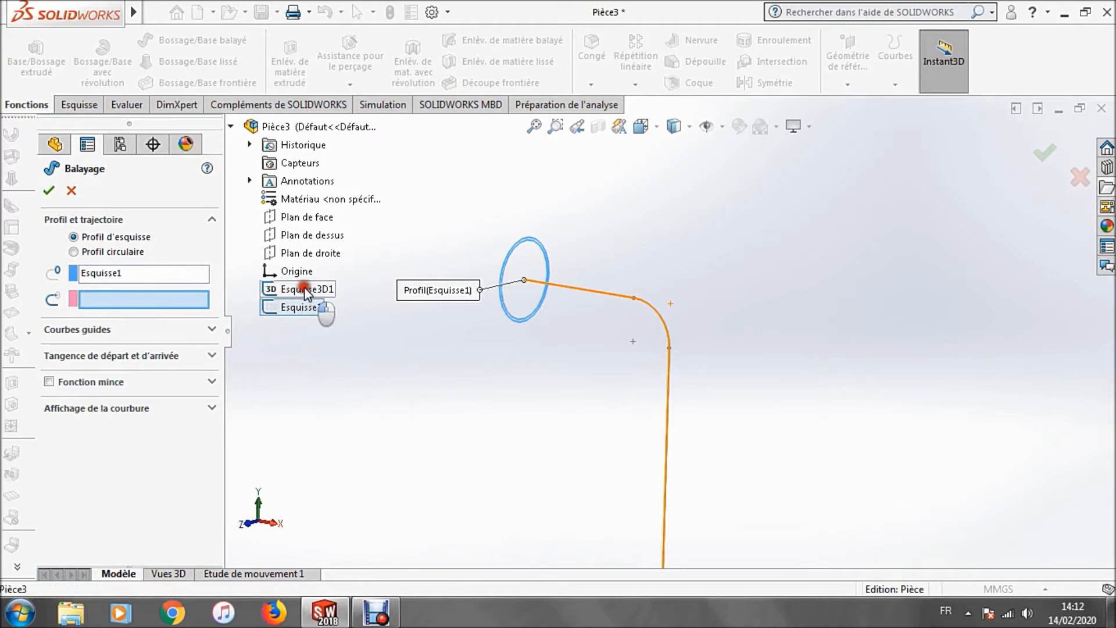
scroll(438, 389, up, 4)
middle_drag(591, 337, 583, 434)
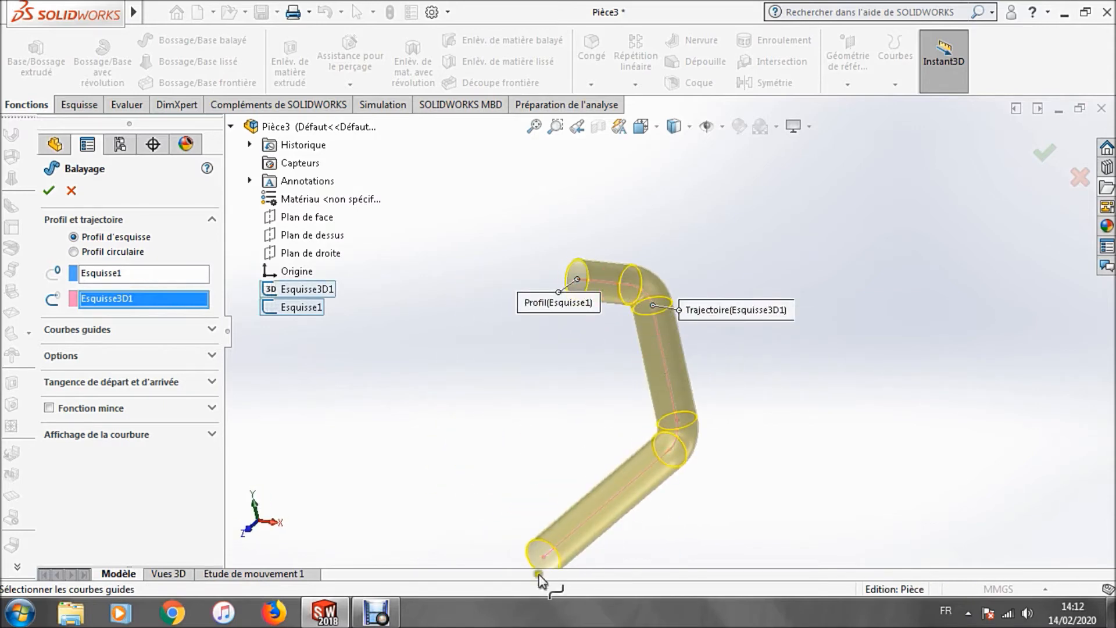
click(1048, 157)
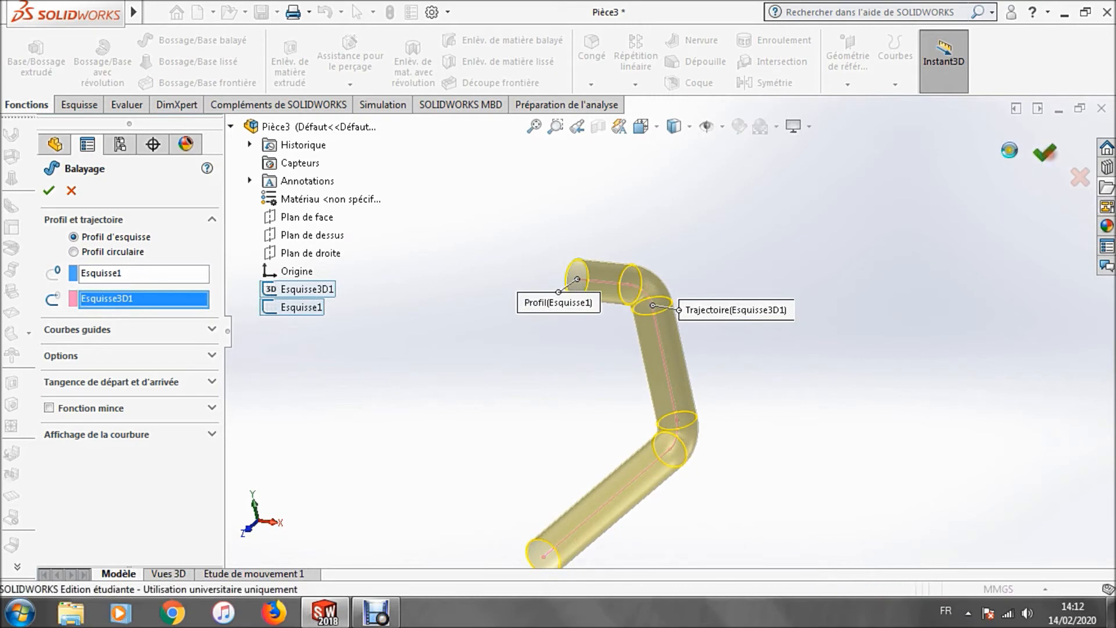
Step: Start a new sketch on the annular end face of the pipe's upper horizontal segment and view it face-on
middle_drag(506, 327, 519, 289)
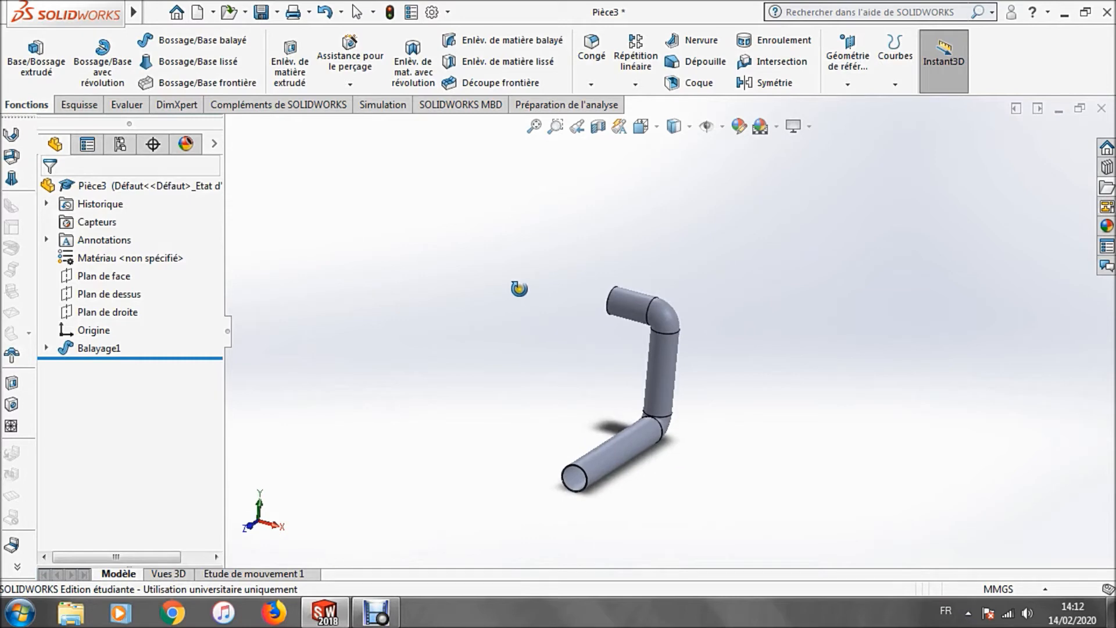
scroll(645, 391, down, 2)
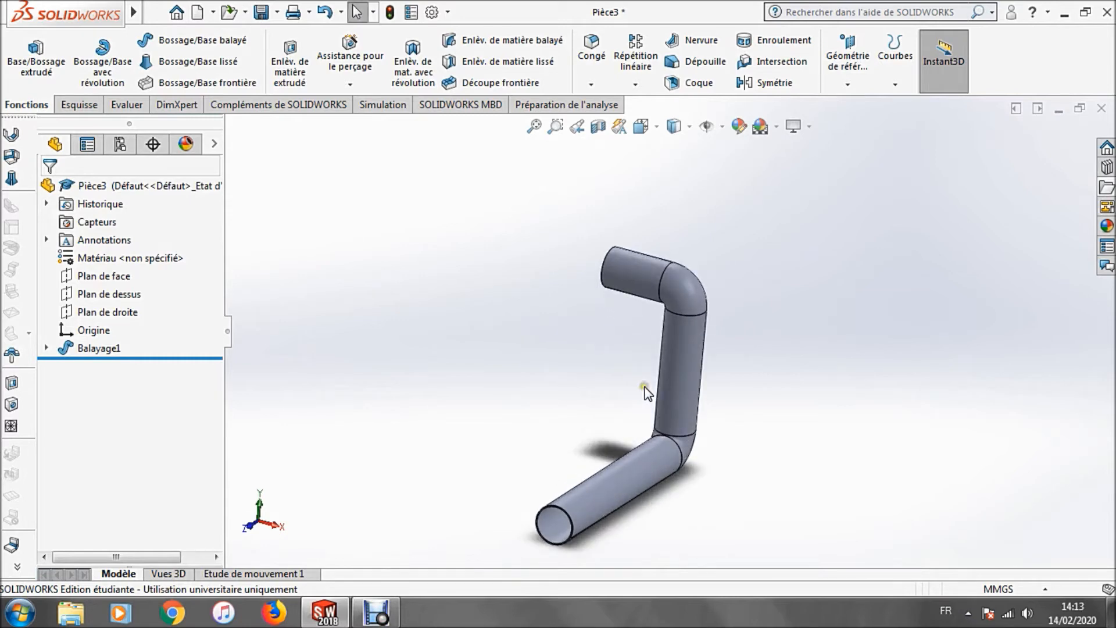
middle_drag(635, 379, 750, 381)
middle_drag(740, 396, 692, 427)
scroll(530, 305, down, 7)
scroll(543, 304, down, 5)
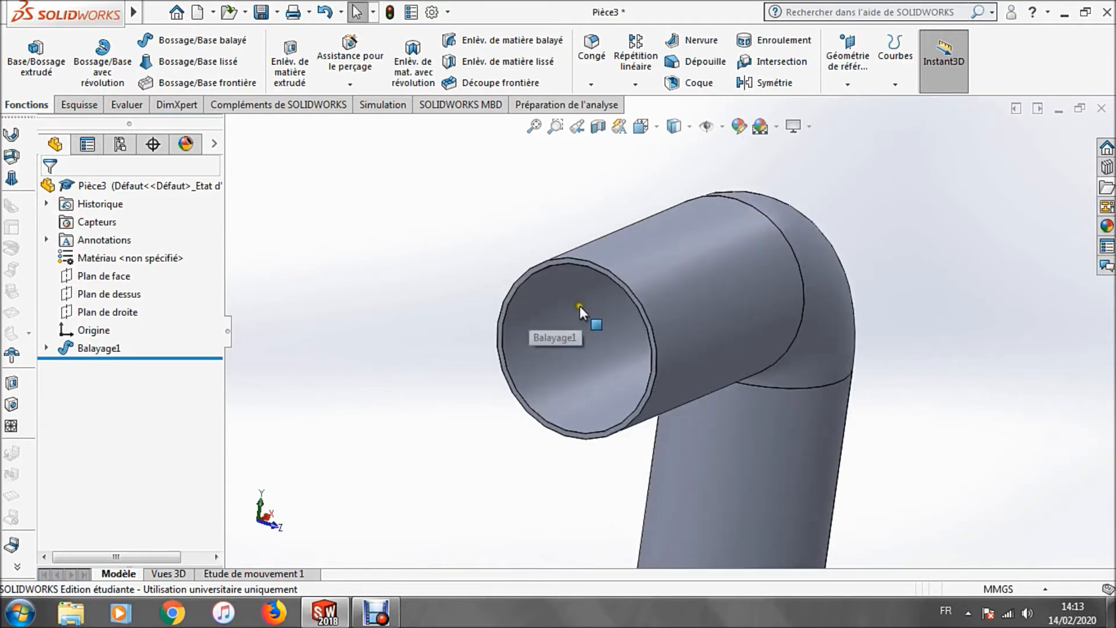
click(79, 105)
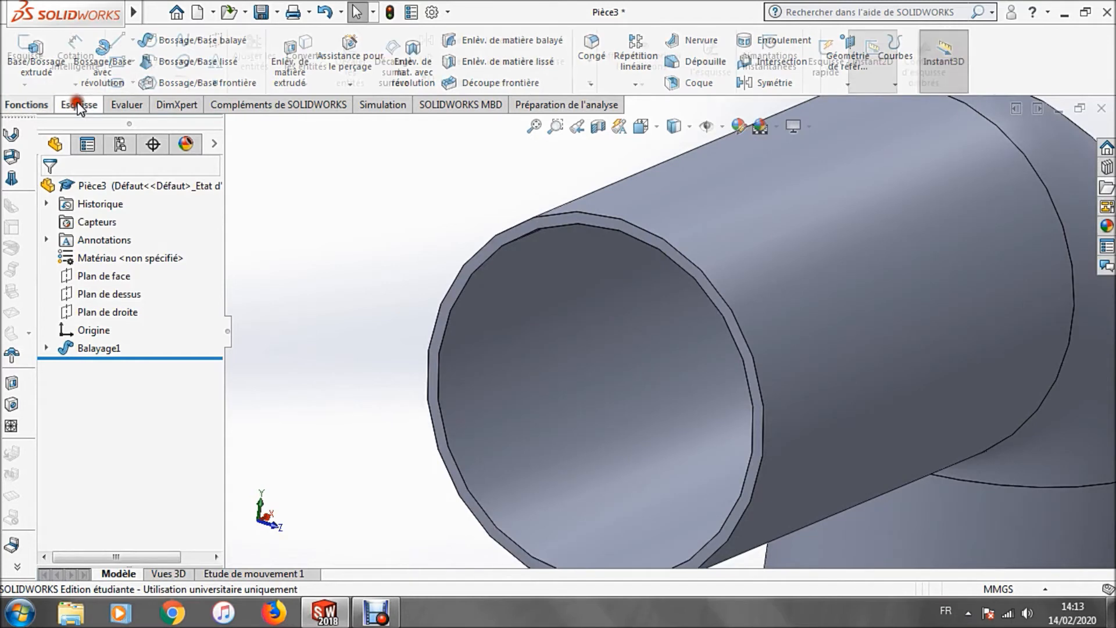
click(25, 55)
click(533, 226)
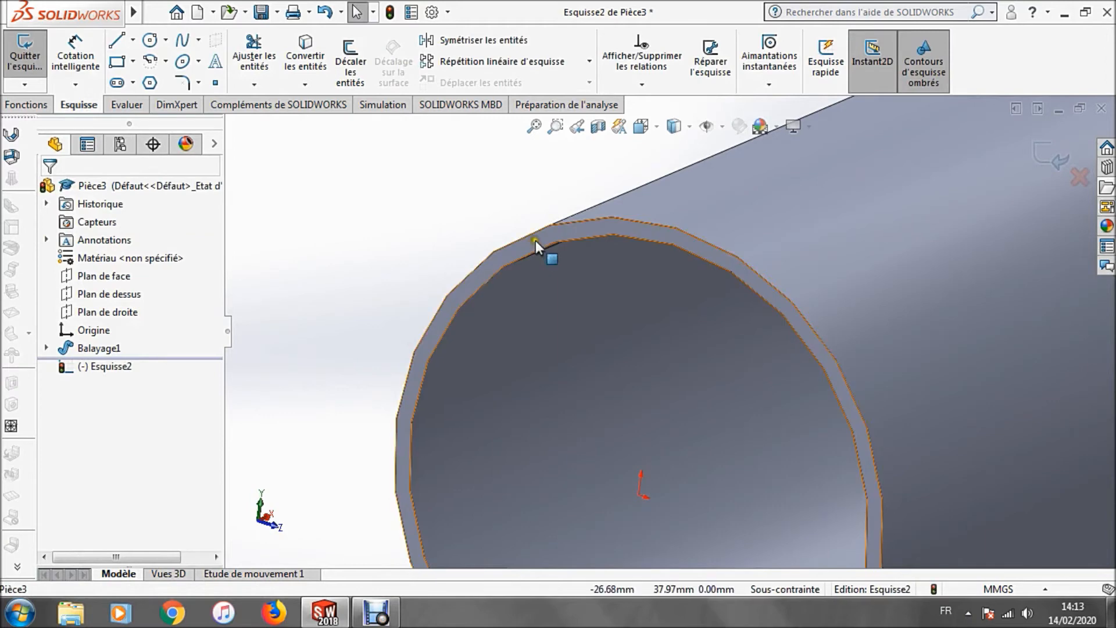
click(660, 127)
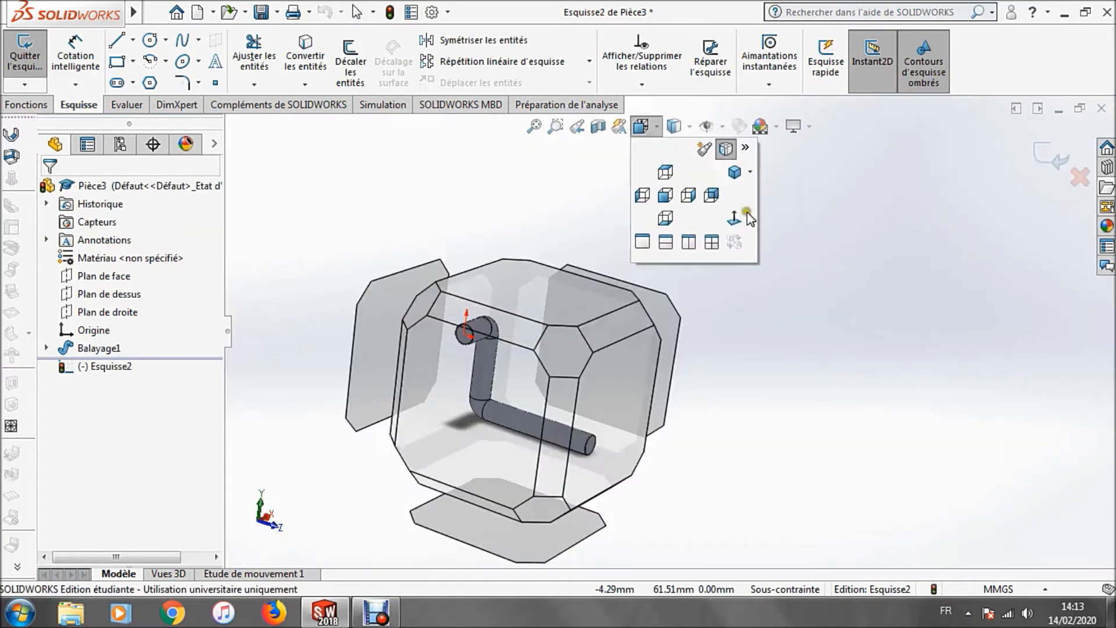
click(745, 214)
Step: Convert the pipe end face's inner circular edge into a sketch entity
scroll(505, 207, down, 5)
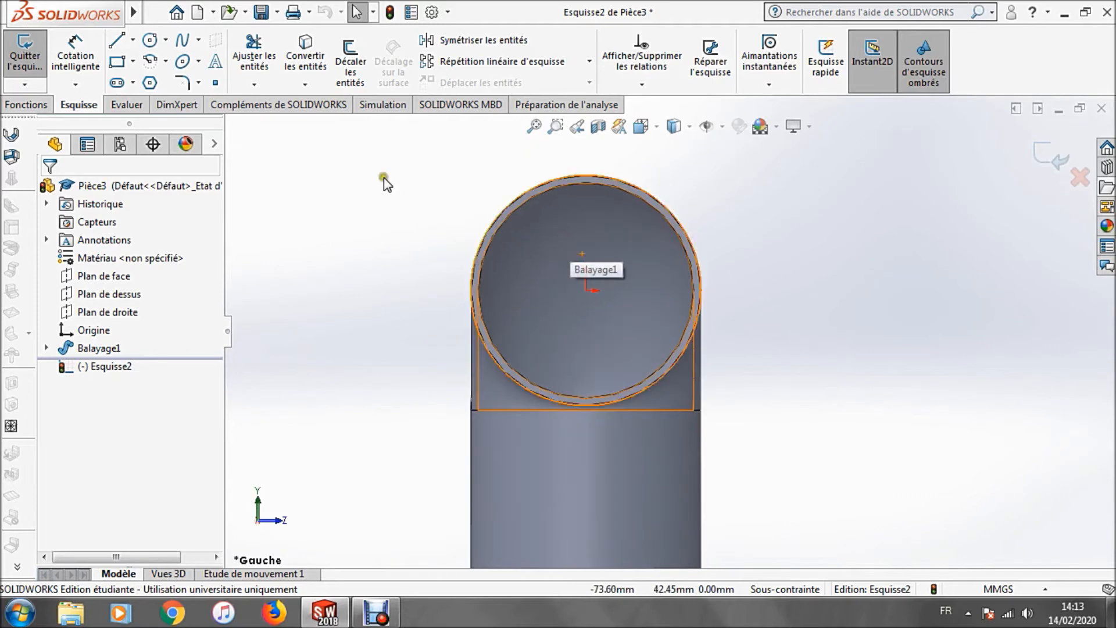
click(303, 58)
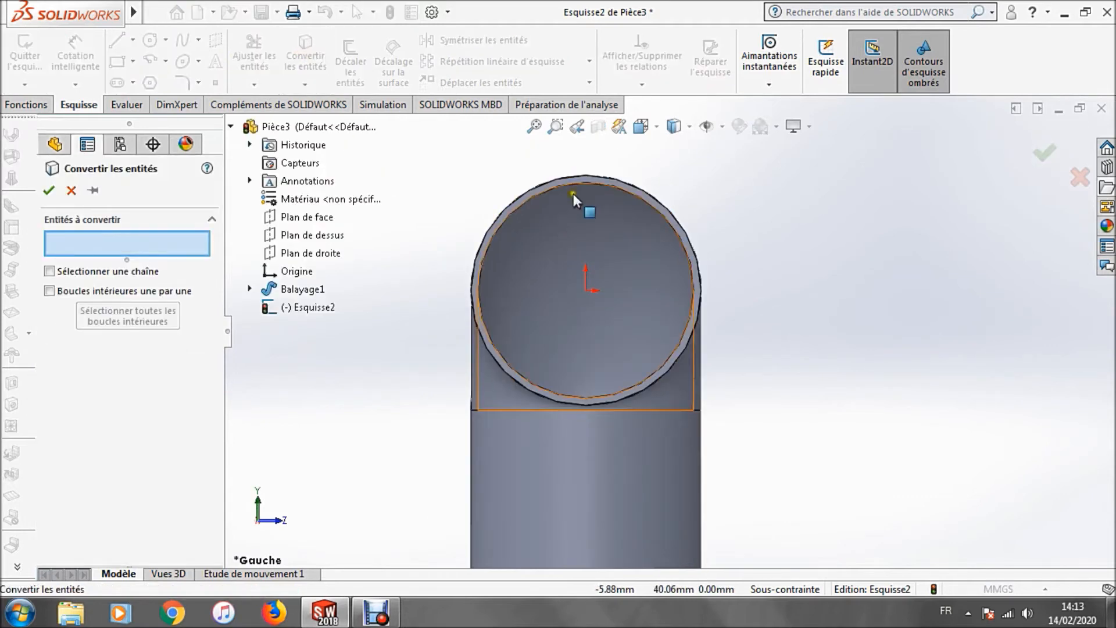
scroll(564, 241, down, 3)
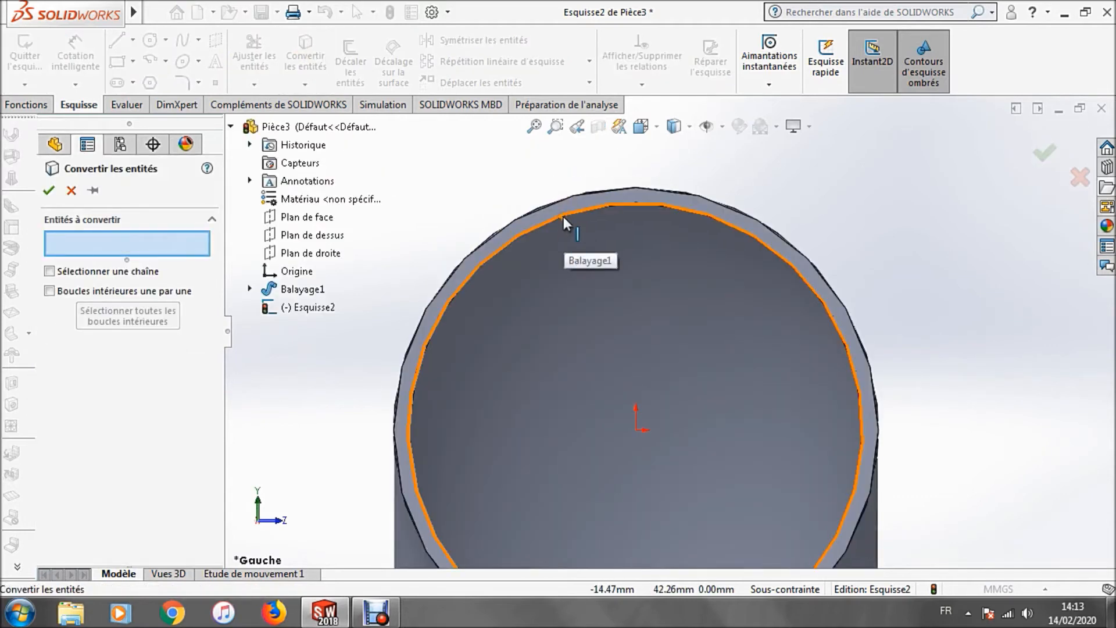
click(563, 217)
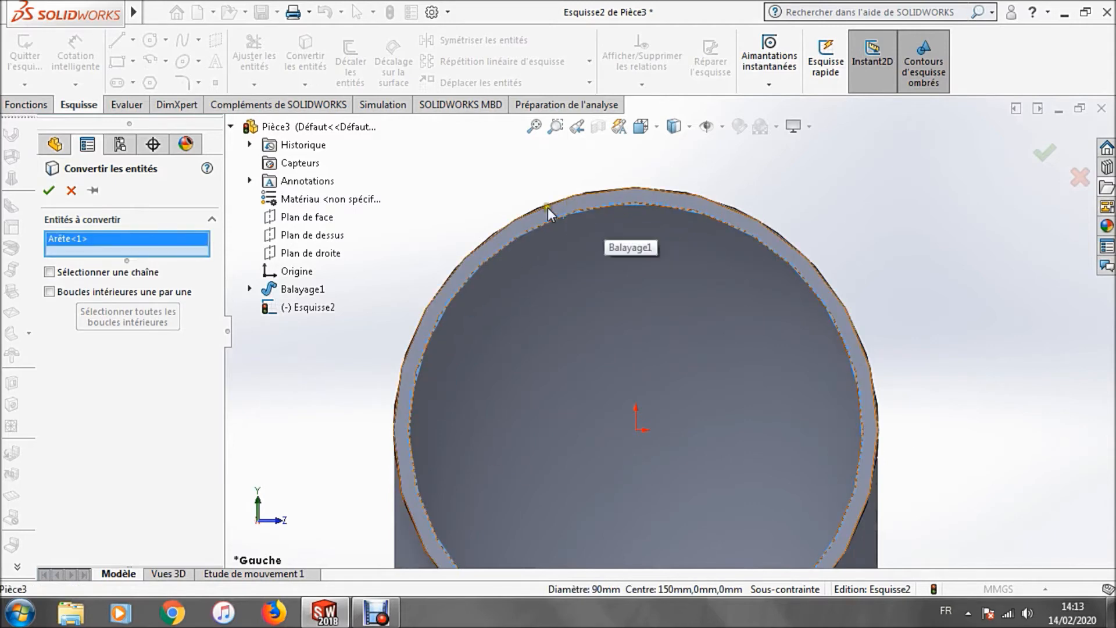
click(49, 190)
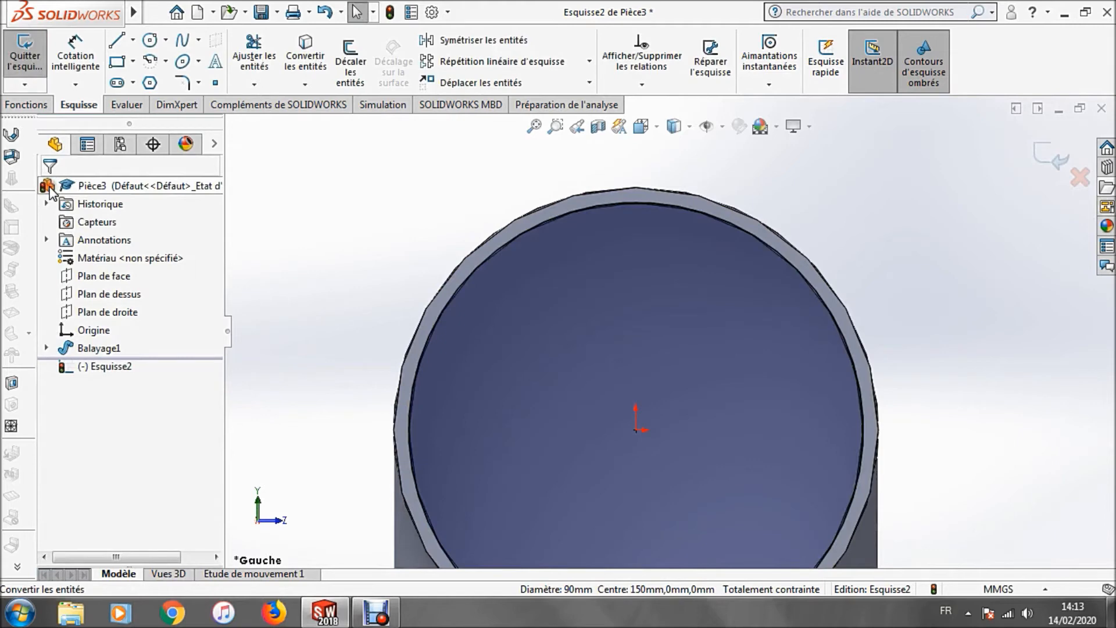
Step: Offset the converted inner circle outward by 40 mm, keeping the offset dimension
click(347, 59)
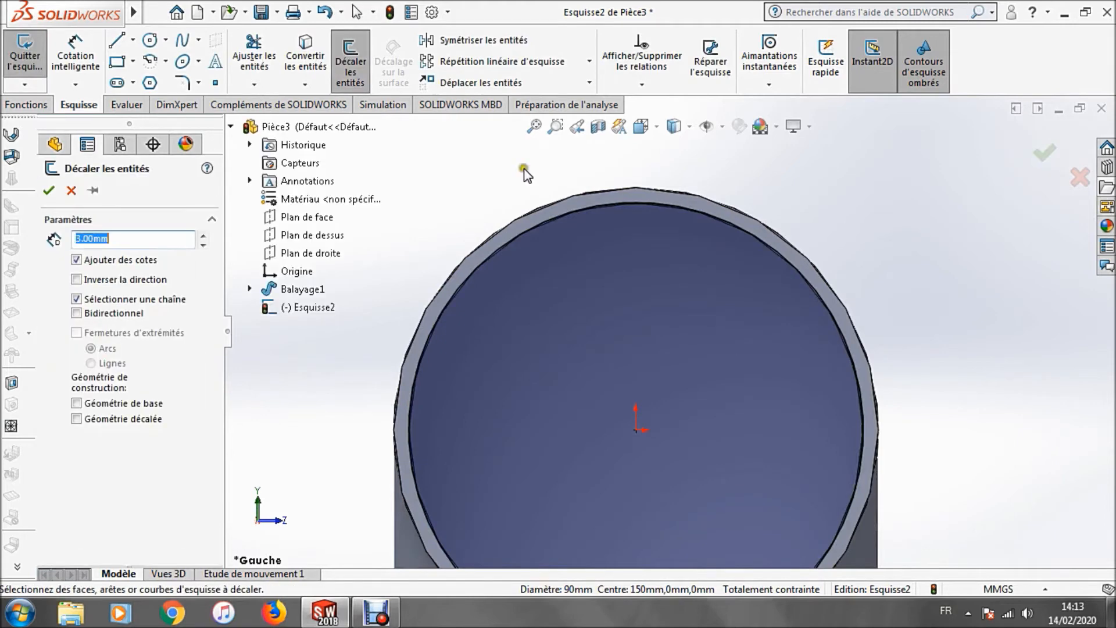
click(534, 228)
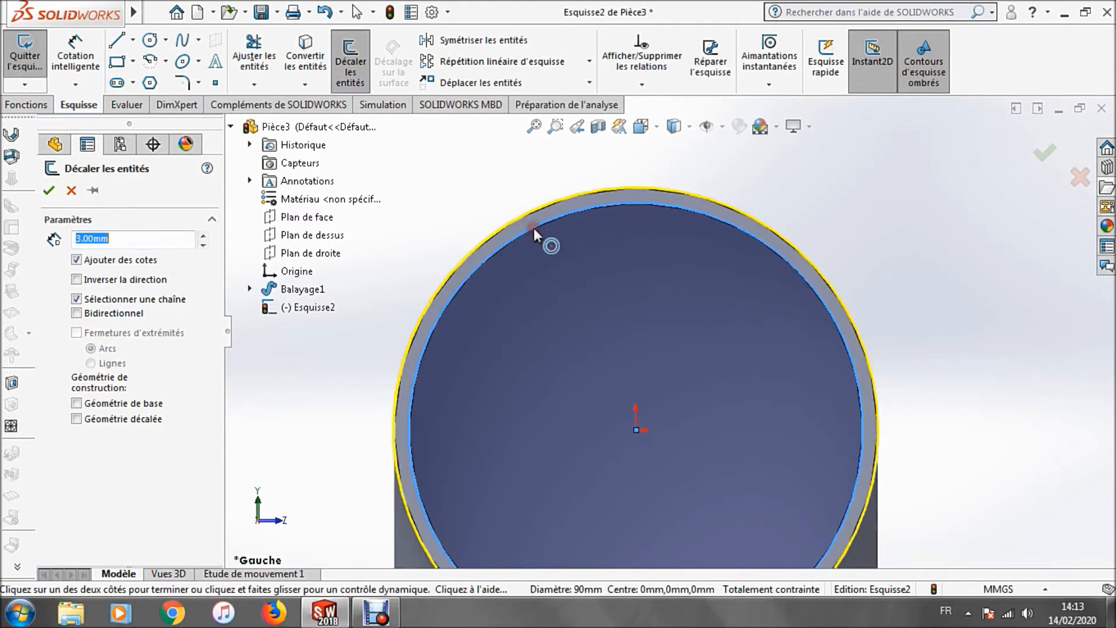
click(125, 240)
drag(124, 240, 56, 231)
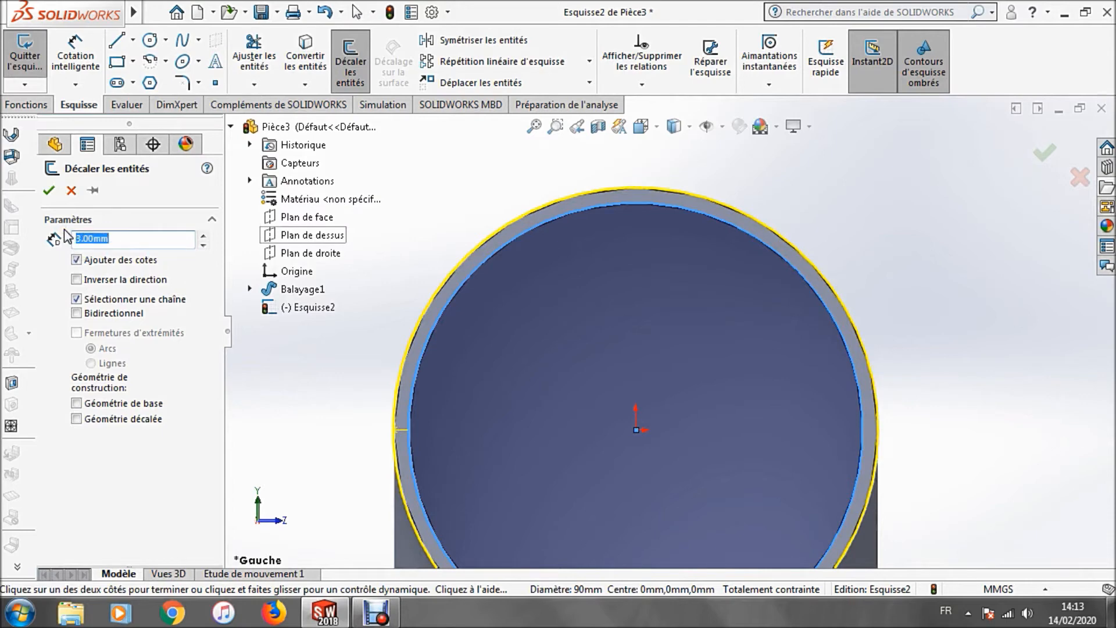
text(40)
key(Return)
scroll(456, 215, up, 5)
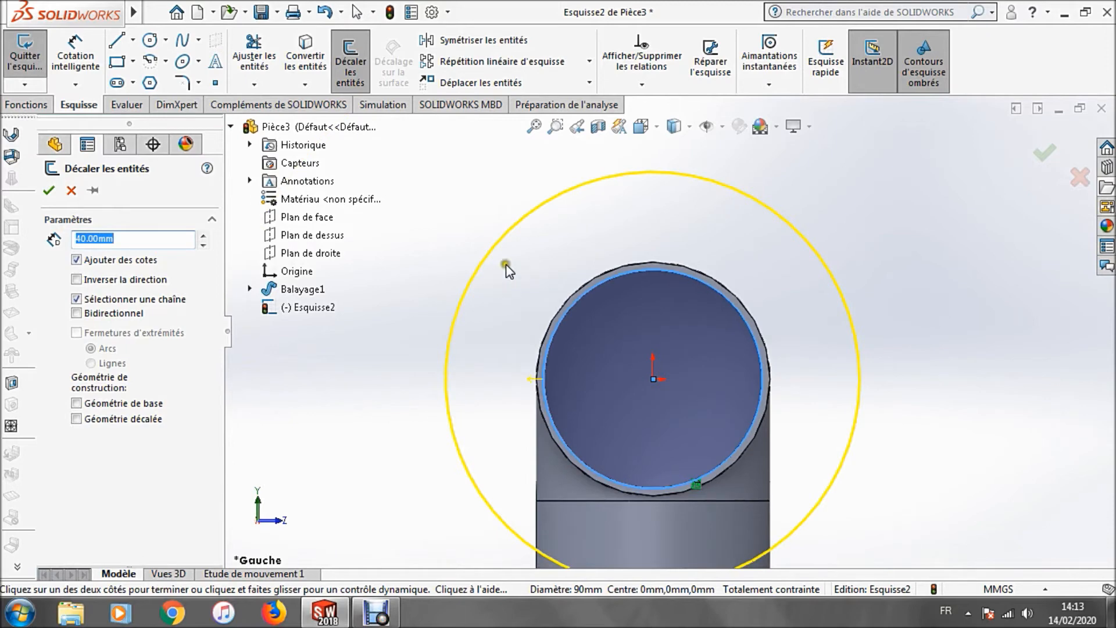
click(1045, 153)
Step: Extrude the ring sketch as a 10 mm blind boss, reversed to run back along the pipe and merged with it
scroll(787, 221, up, 3)
middle_drag(786, 221, 830, 285)
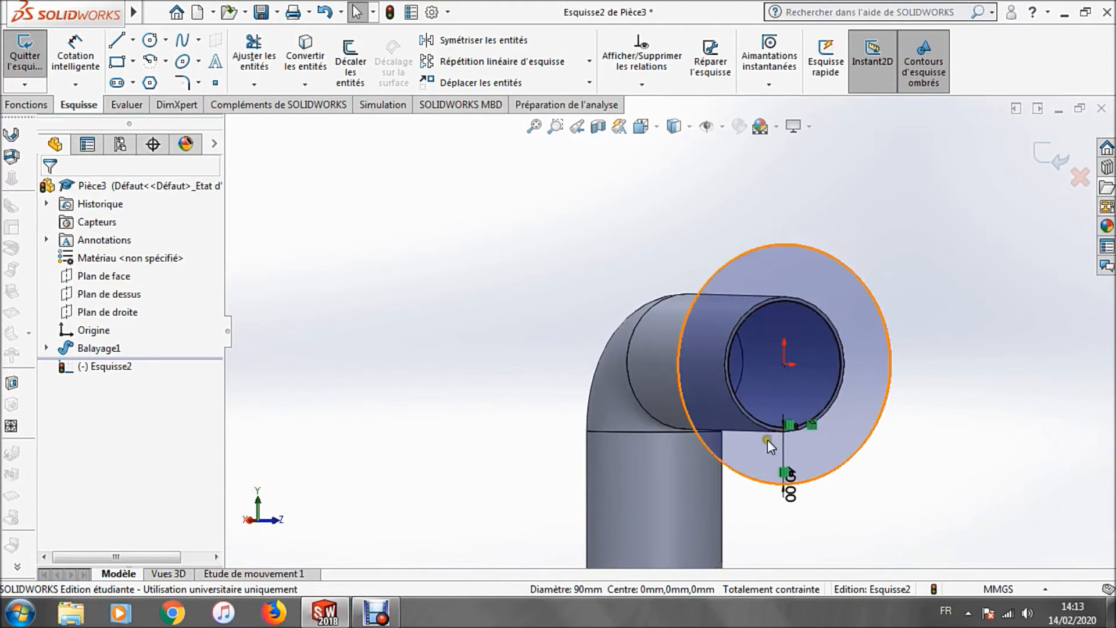
click(25, 105)
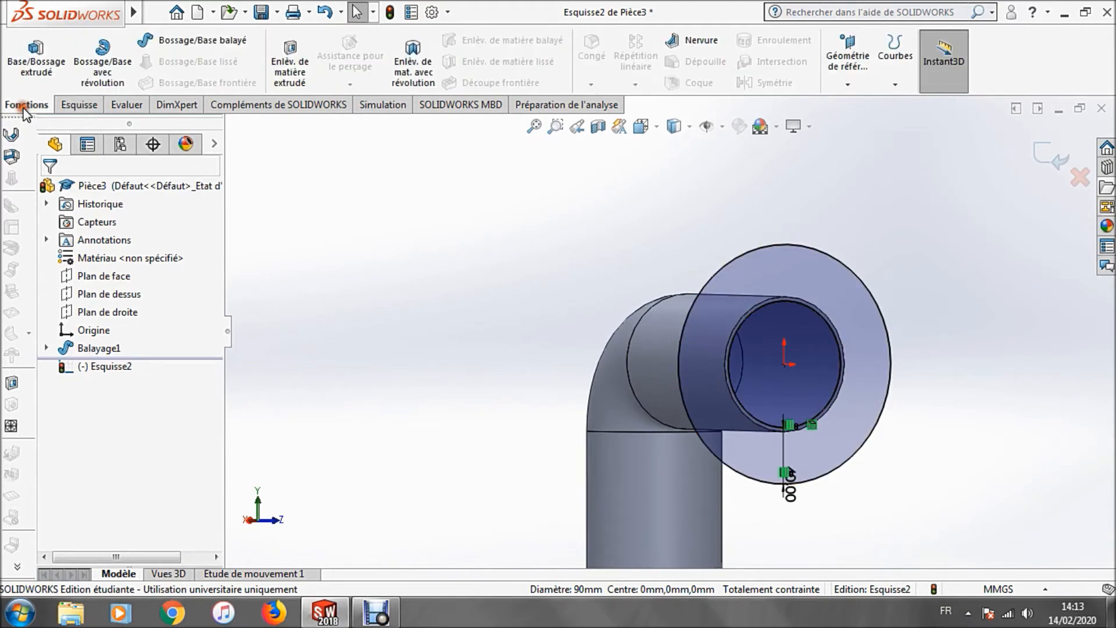
click(26, 75)
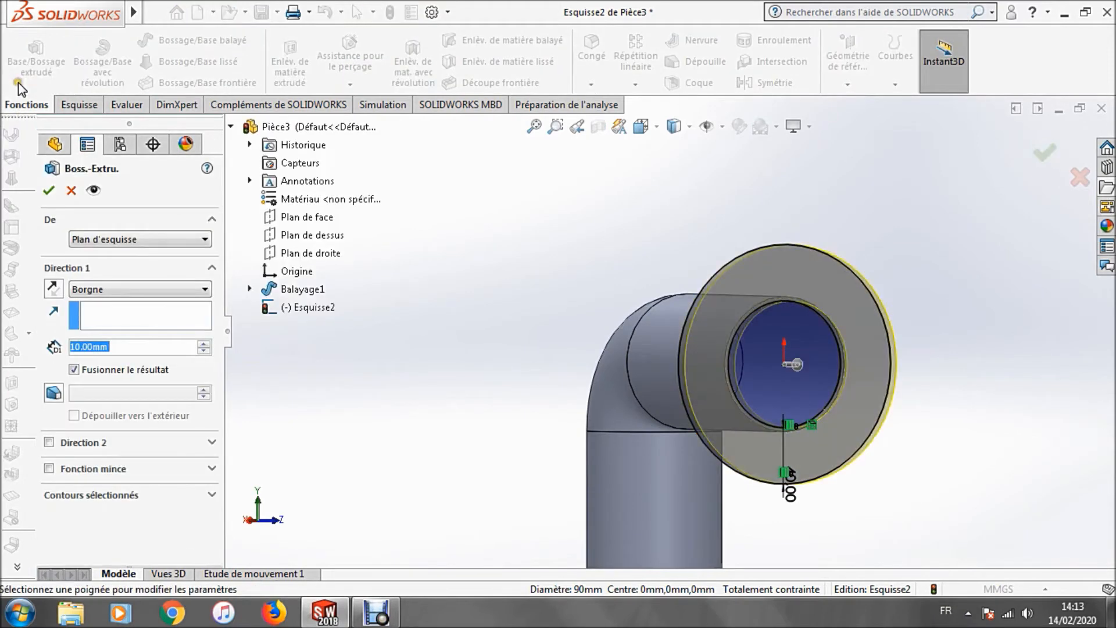
click(641, 126)
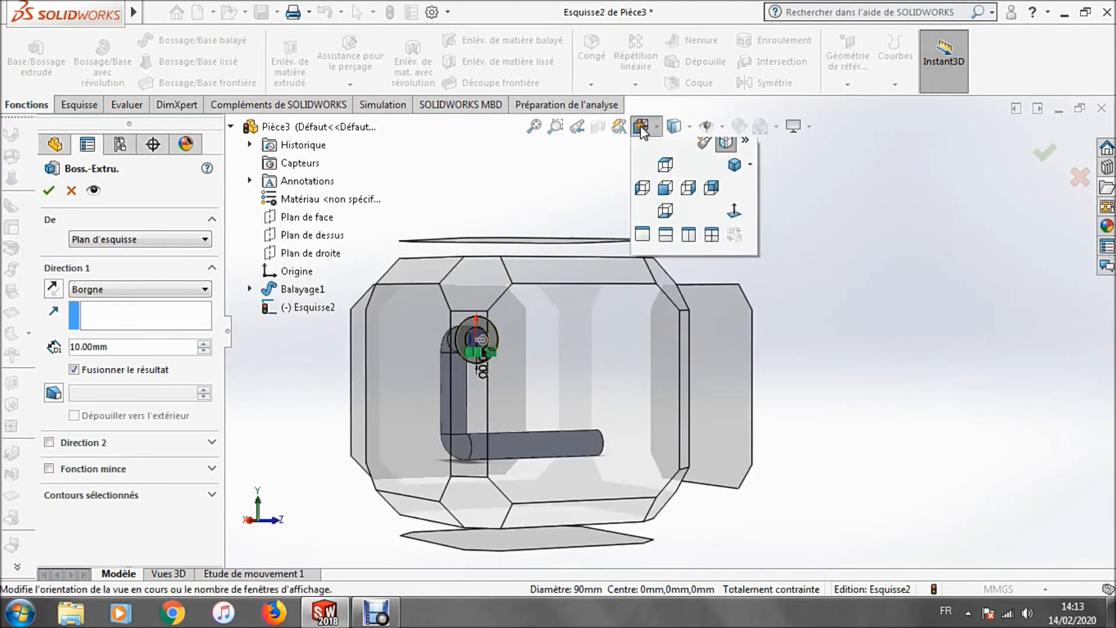
click(389, 342)
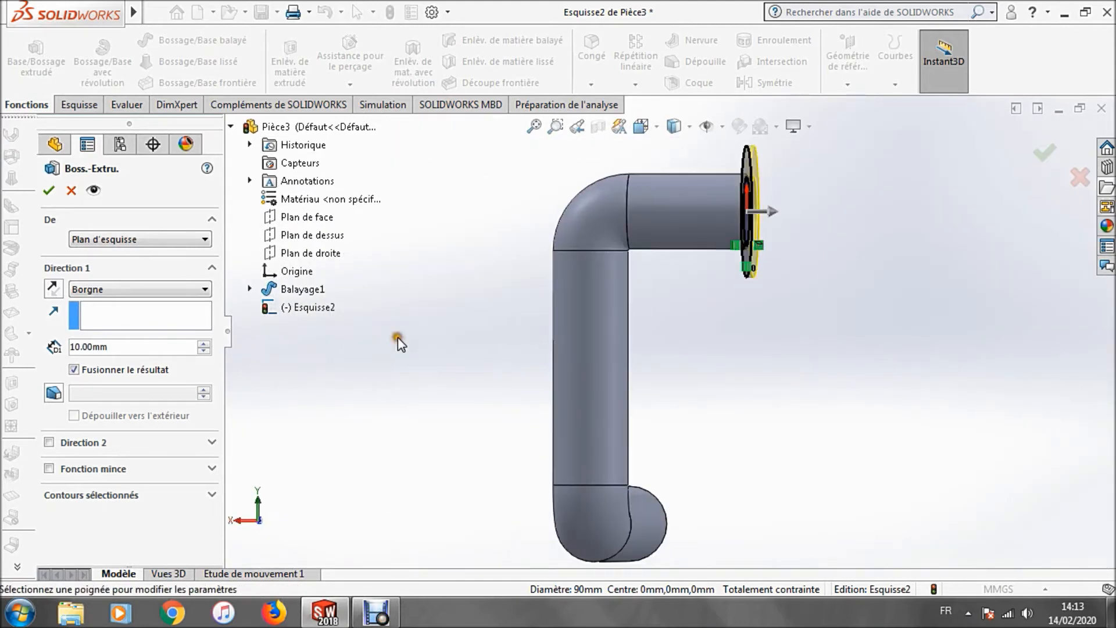
scroll(712, 194, down, 10)
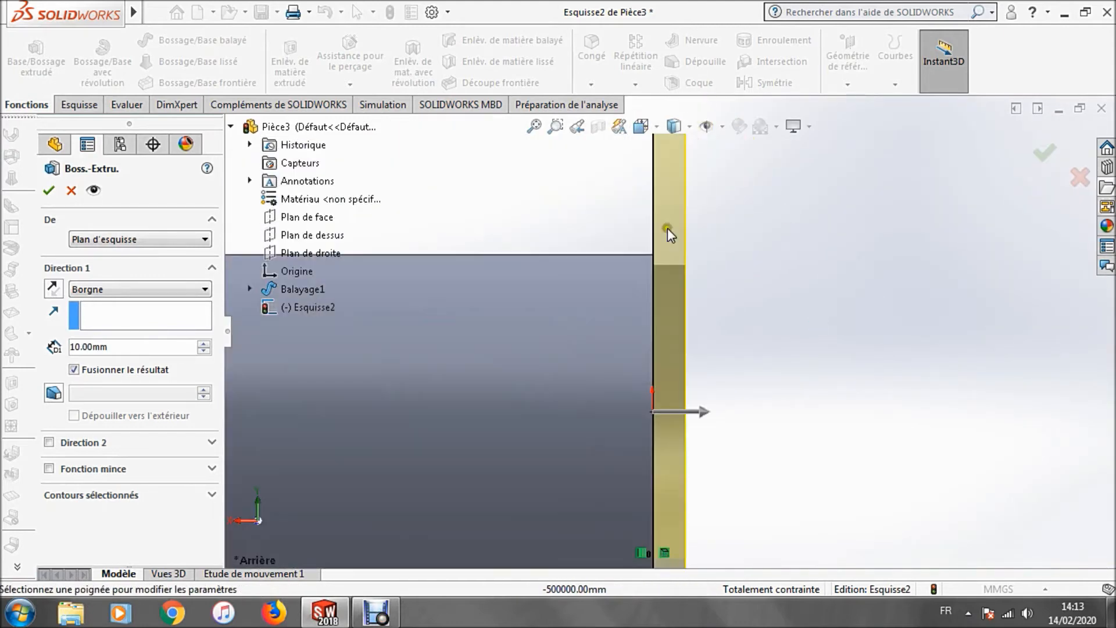
scroll(664, 291, up, 3)
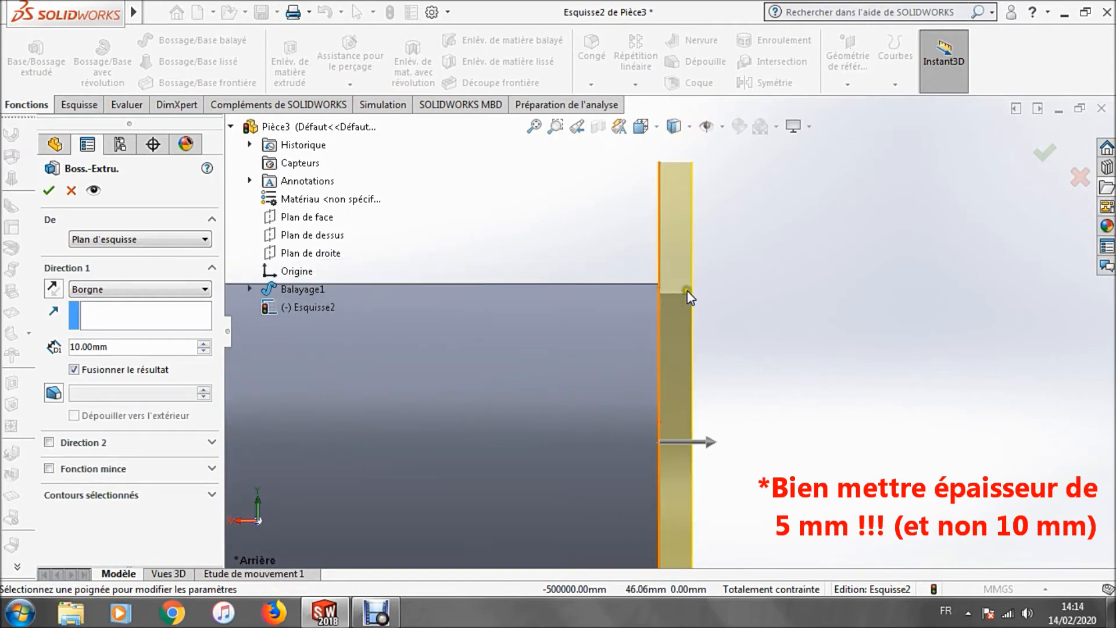
click(54, 289)
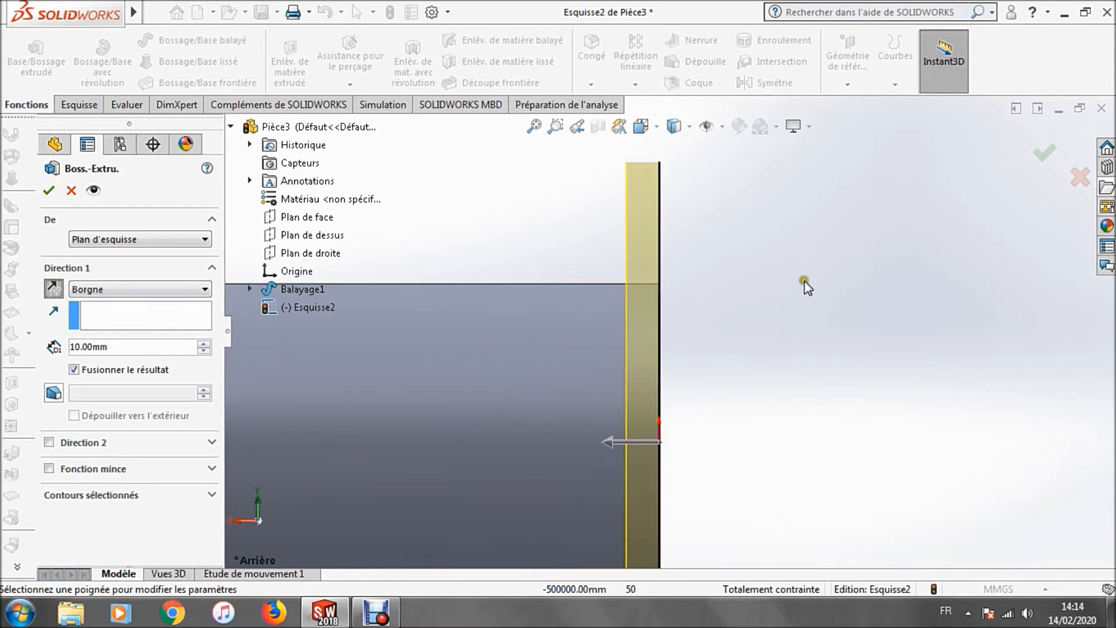
click(1046, 150)
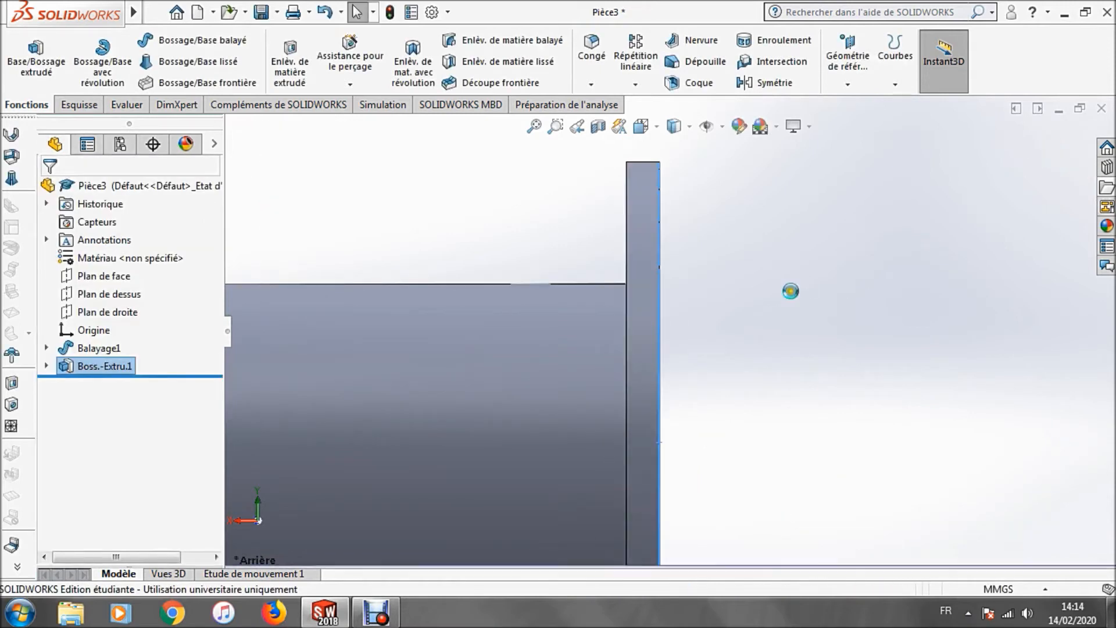
Step: Start a new sketch on the flange's outer annular face and view it face-on
middle_drag(793, 293, 604, 218)
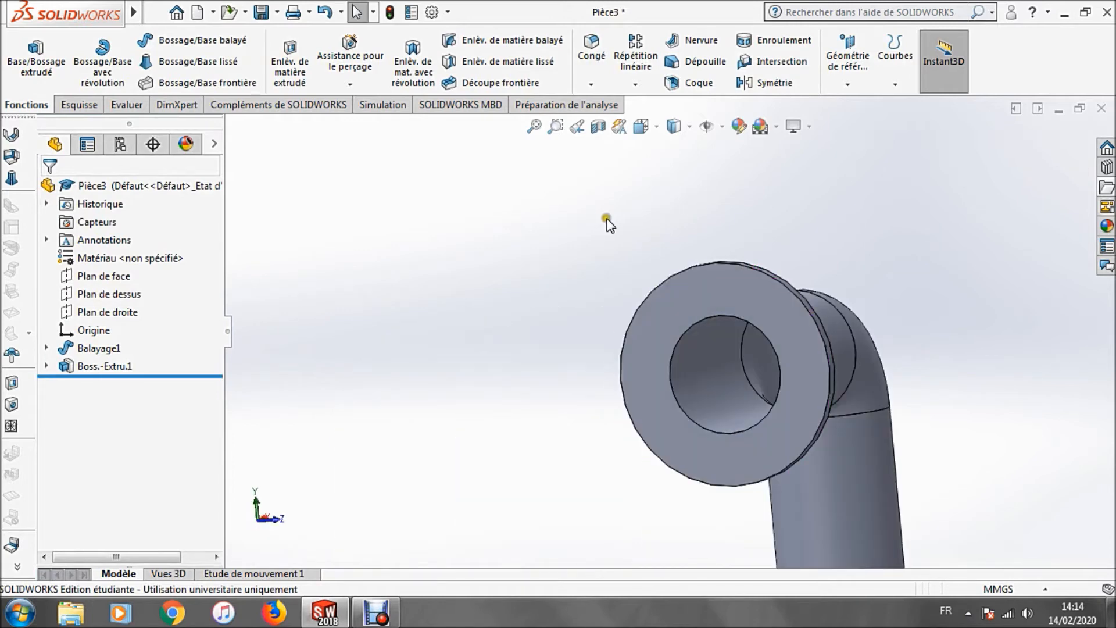
middle_drag(613, 217, 665, 229)
scroll(734, 317, down, 2)
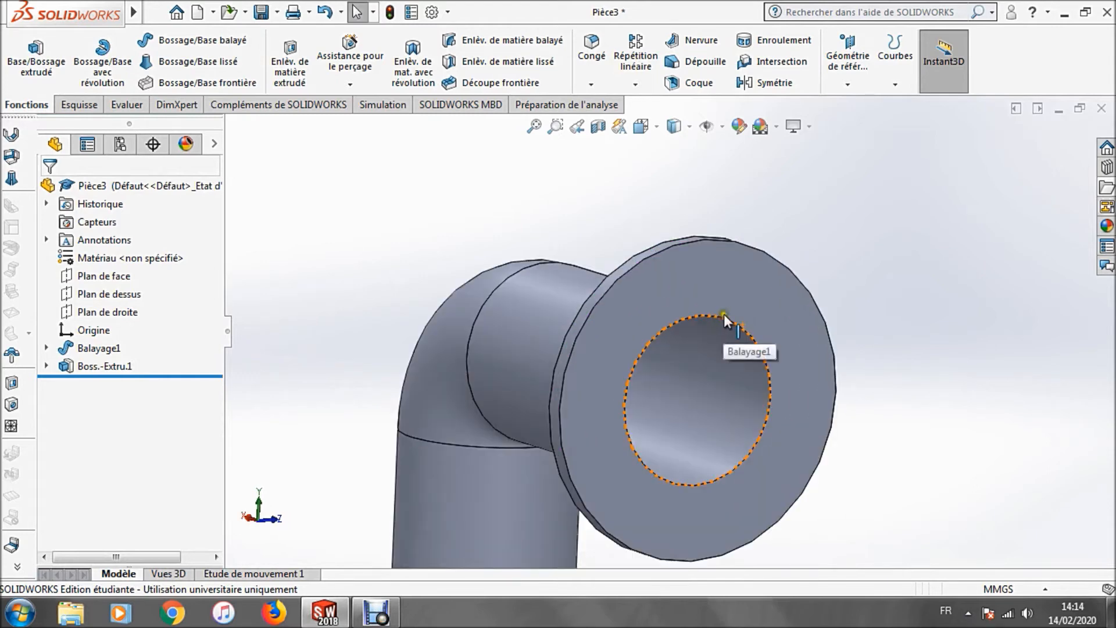
scroll(724, 314, up, 1)
click(894, 239)
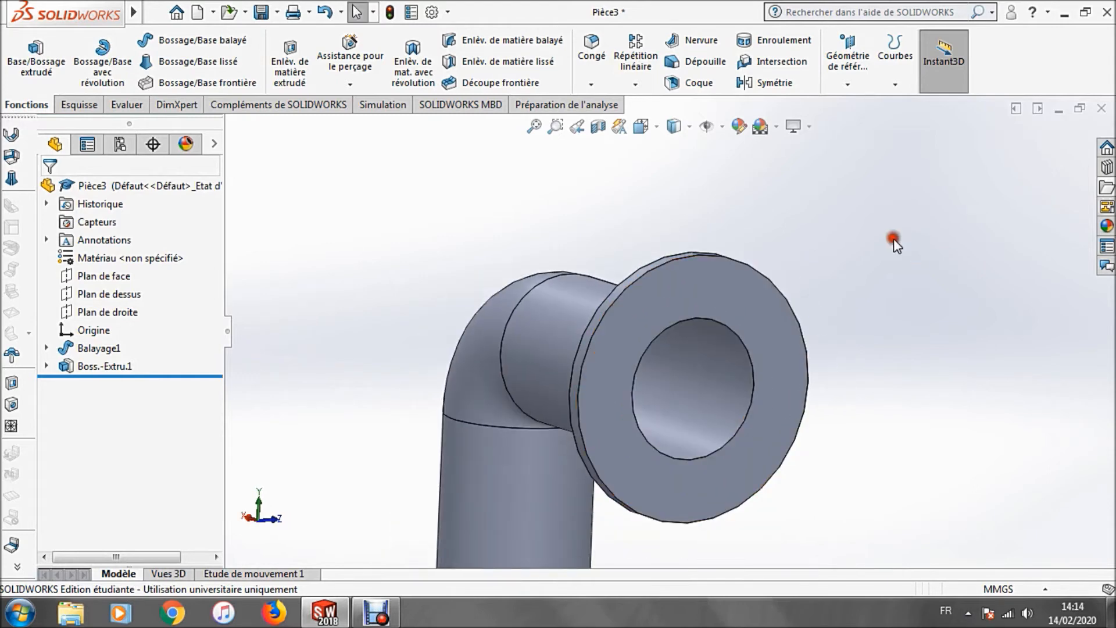
click(695, 288)
click(786, 234)
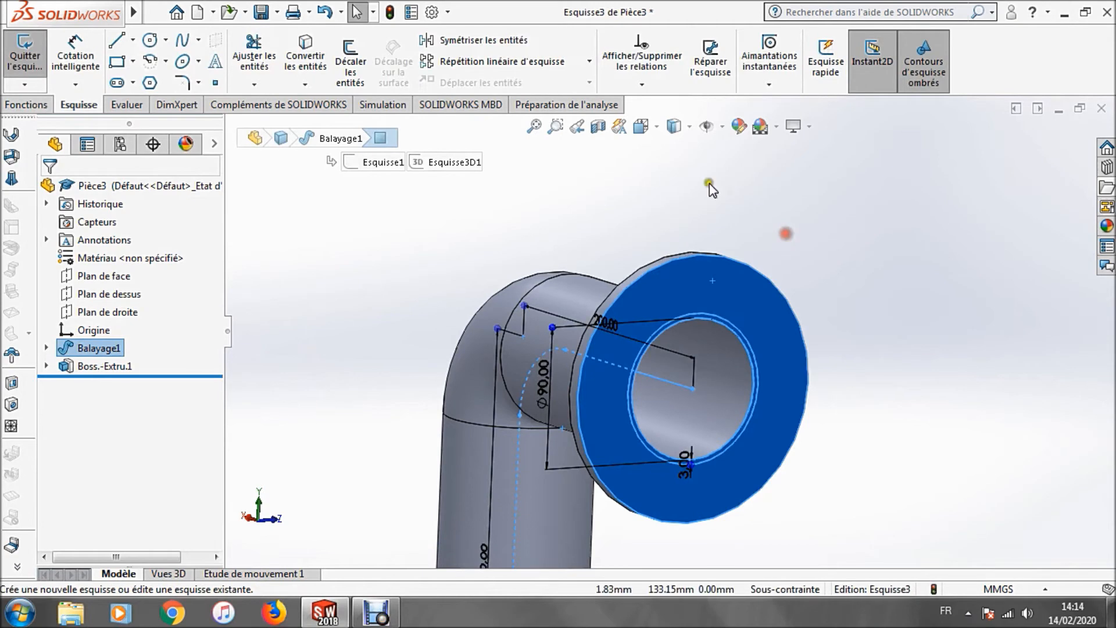
click(653, 126)
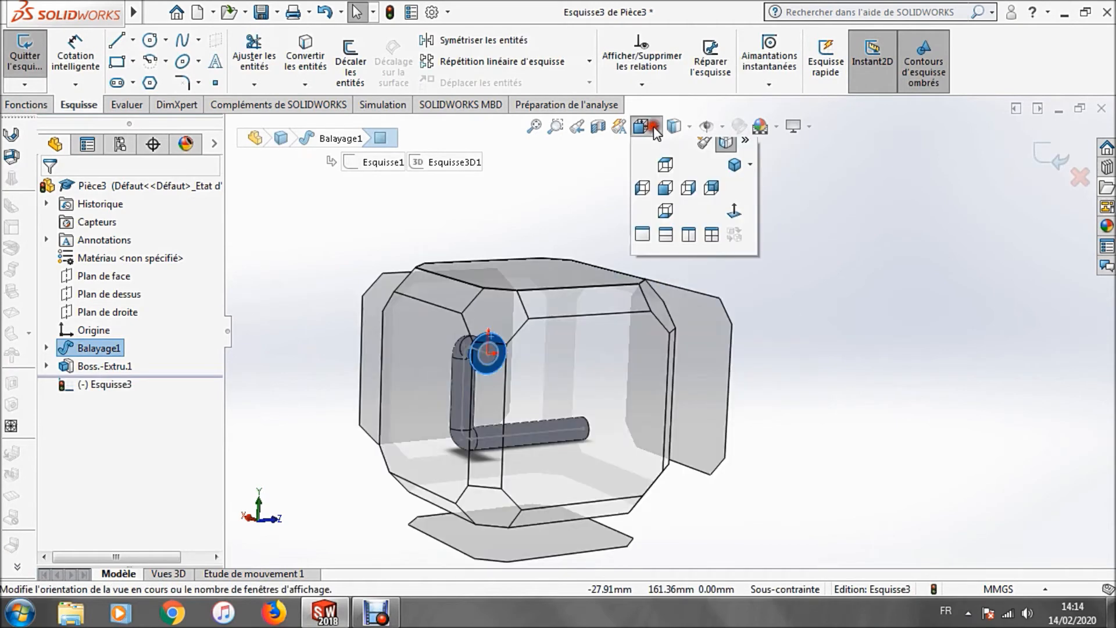
click(619, 354)
click(660, 309)
scroll(660, 308, up, 1)
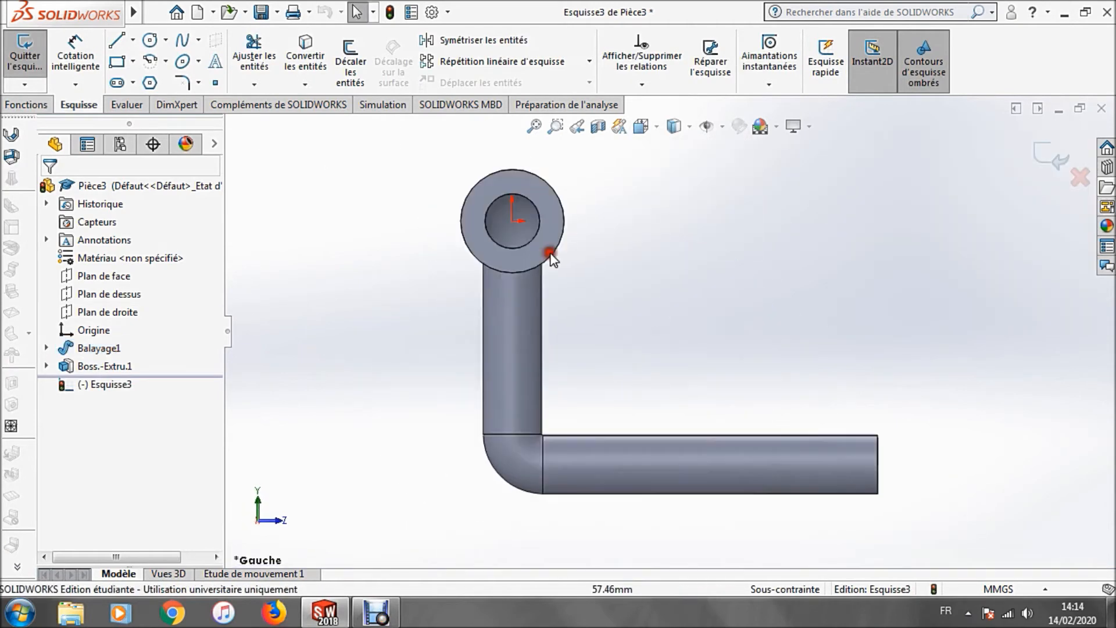
Step: Sketch a construction circle about 130 mm in diameter on the flange face, centred on the origin
scroll(534, 243, down, 5)
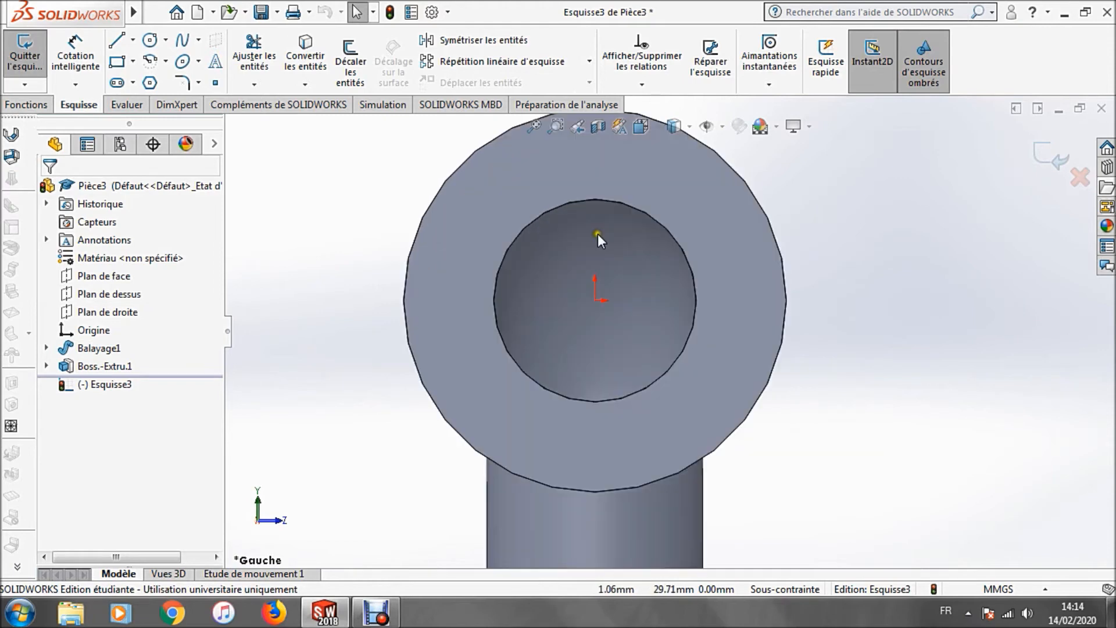
scroll(598, 234, up, 2)
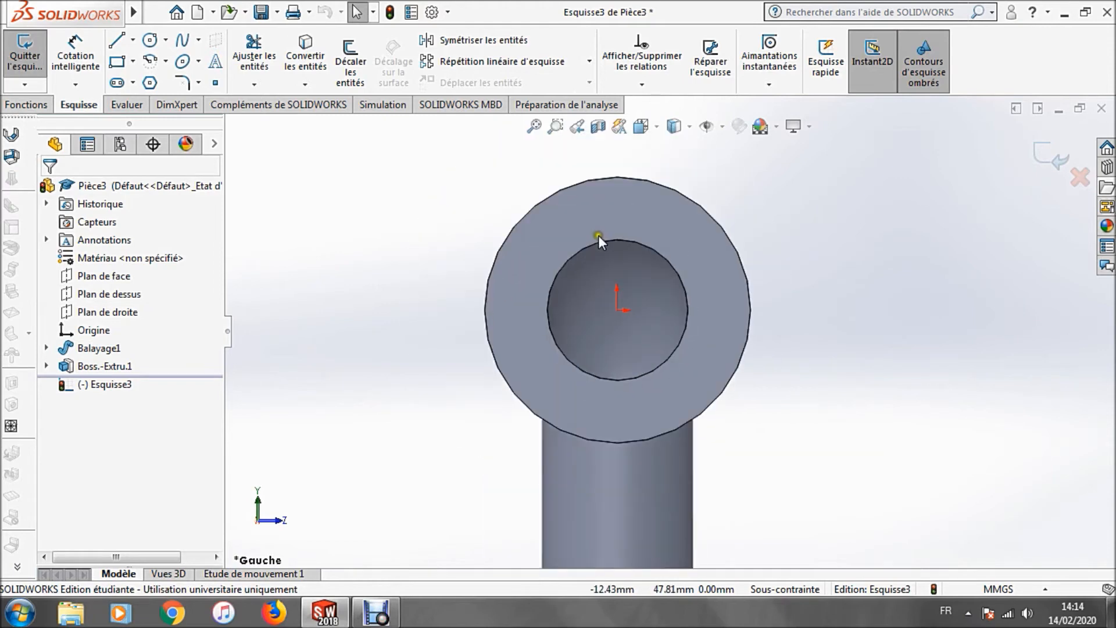
click(166, 40)
click(170, 61)
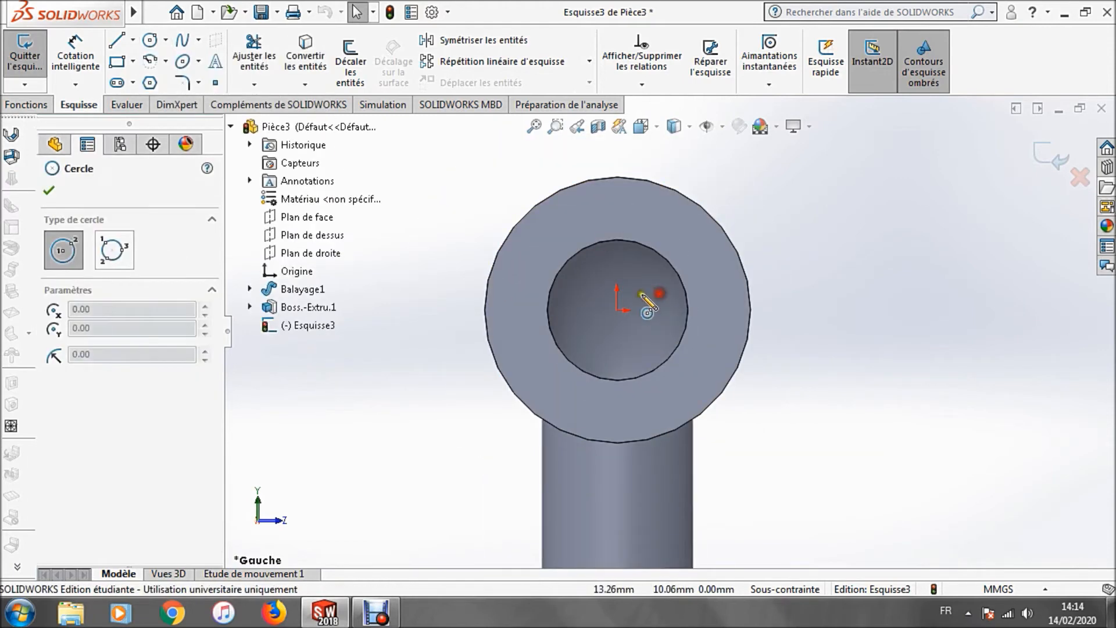
click(618, 310)
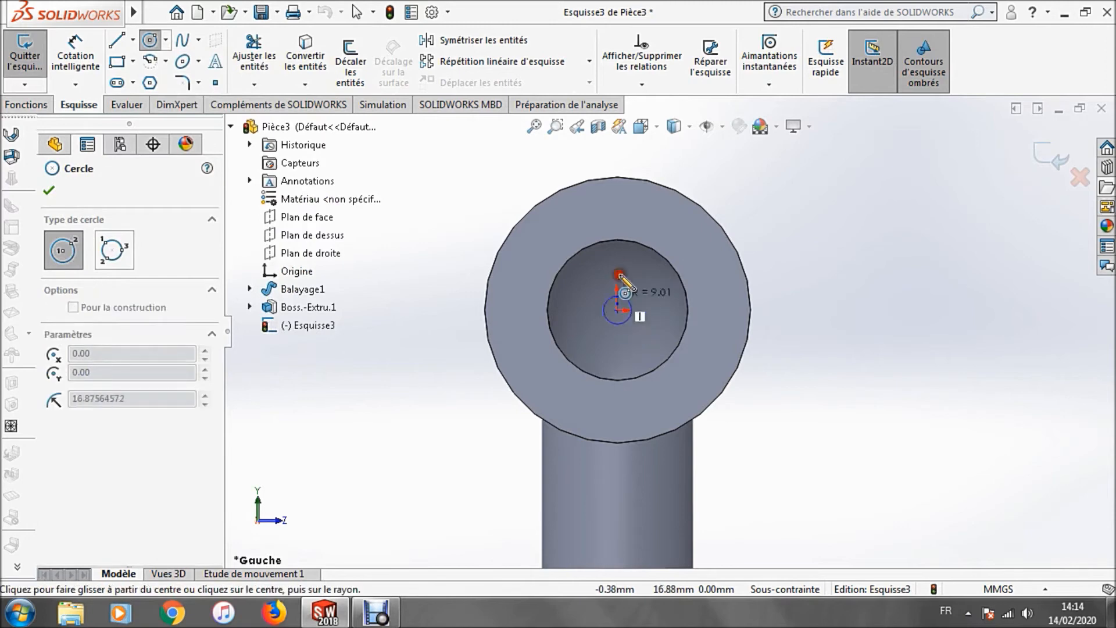
click(618, 208)
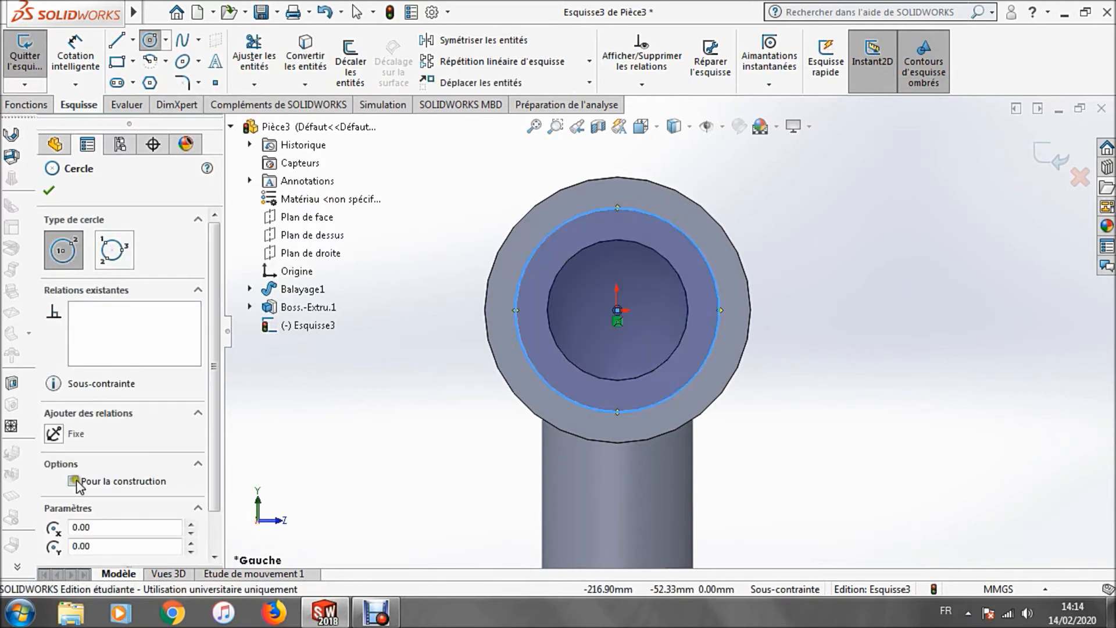
click(73, 480)
Step: Dimension the construction circle's diameter and set it to 125 mm
click(68, 57)
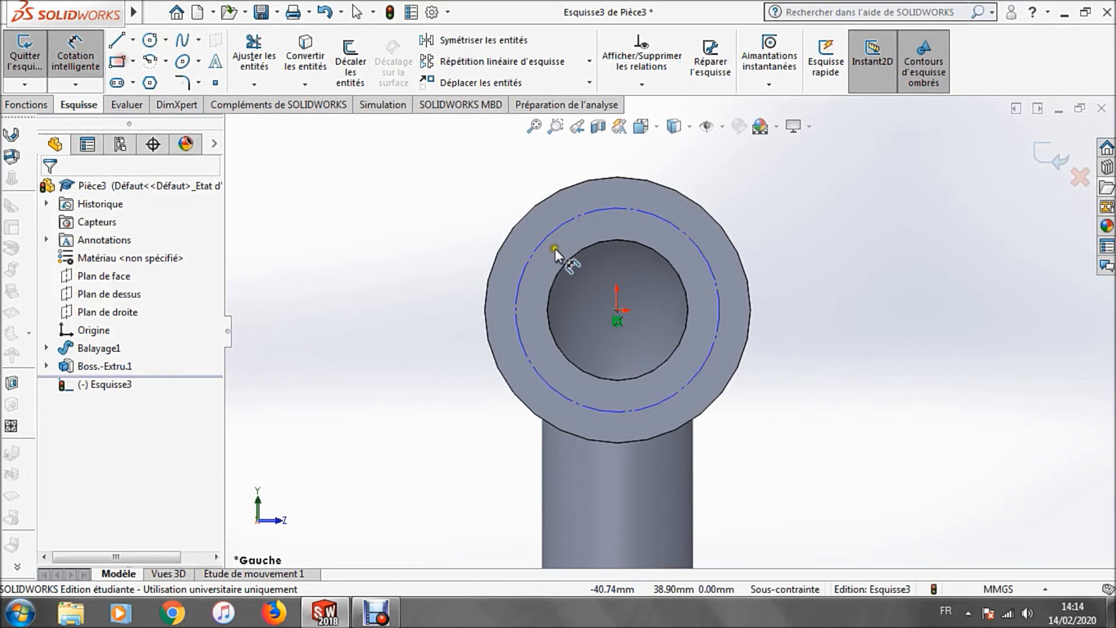
click(547, 238)
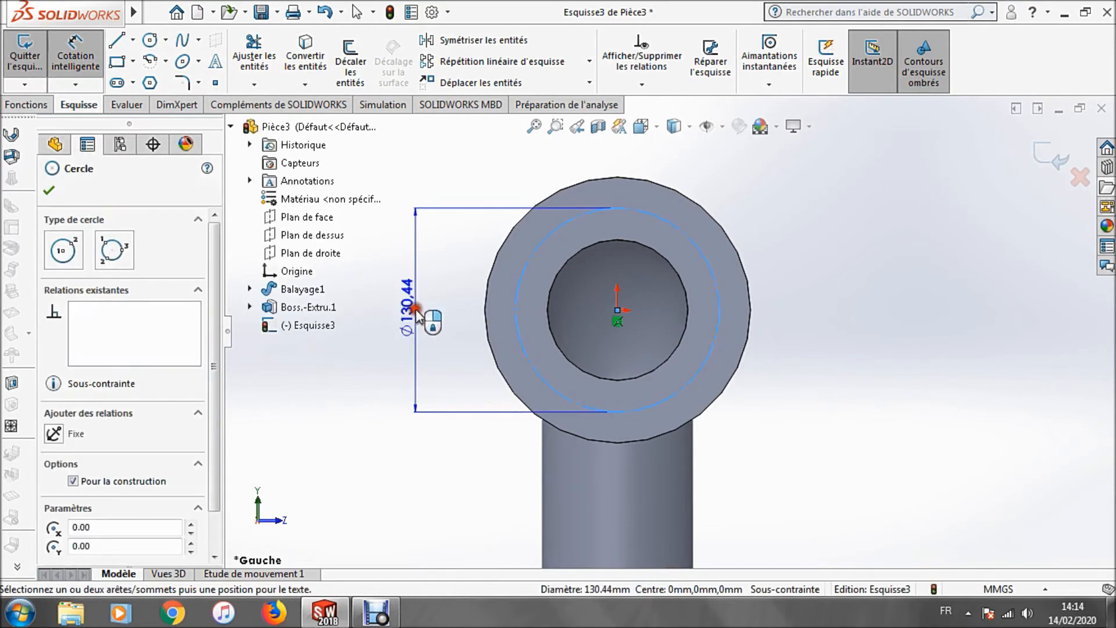
click(415, 311)
text(125)
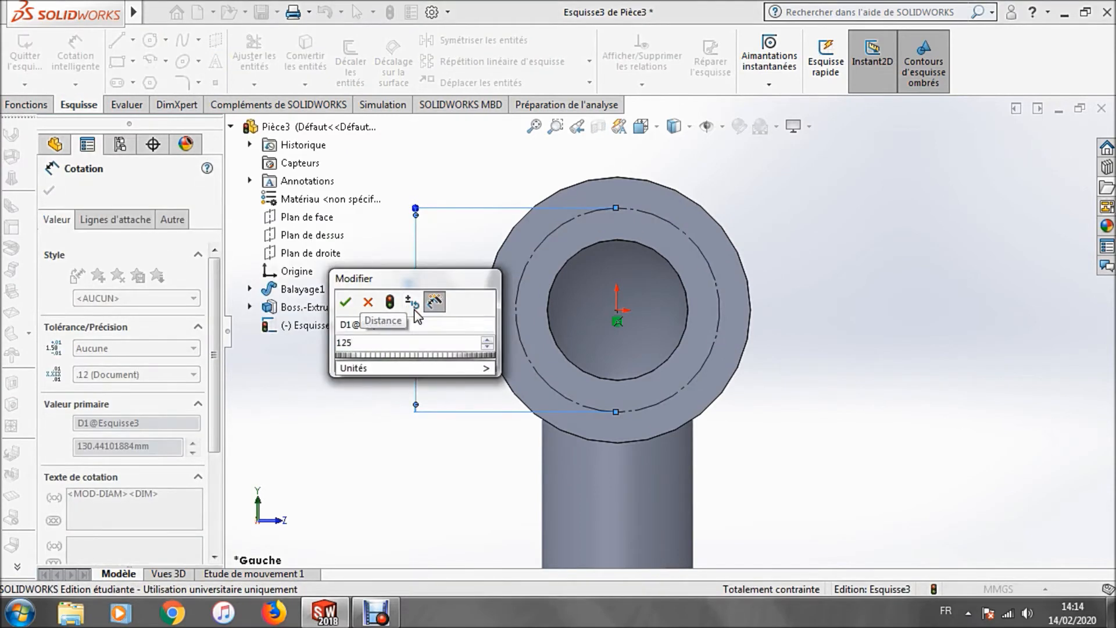
key(Return)
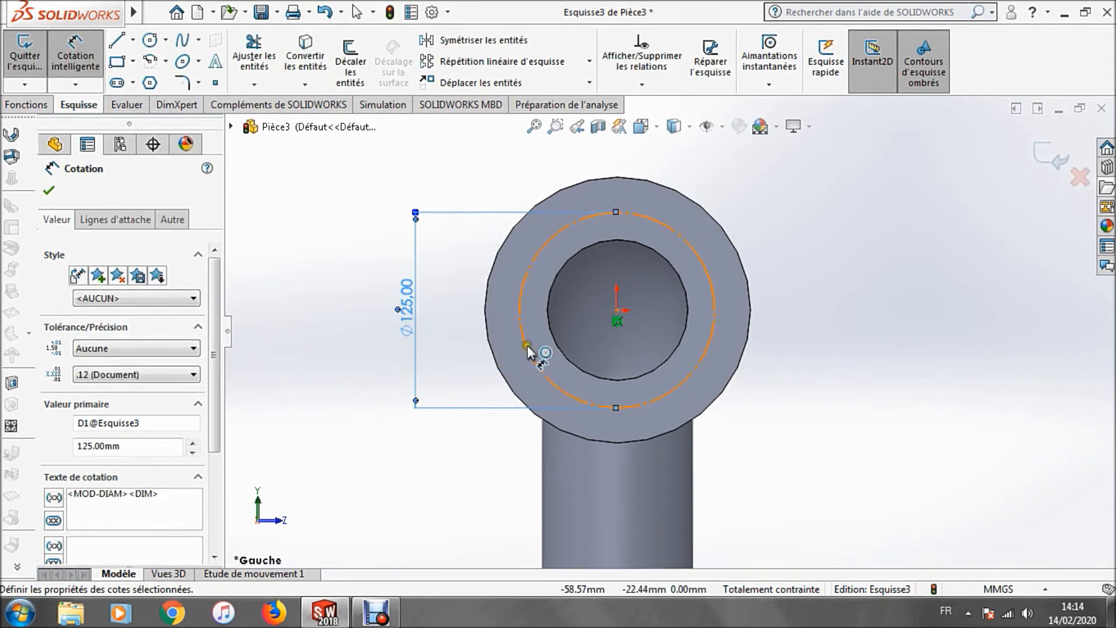
Step: Sketch a circle about 23 mm in diameter centred on the uppermost point of the 125 mm construction circle
click(151, 42)
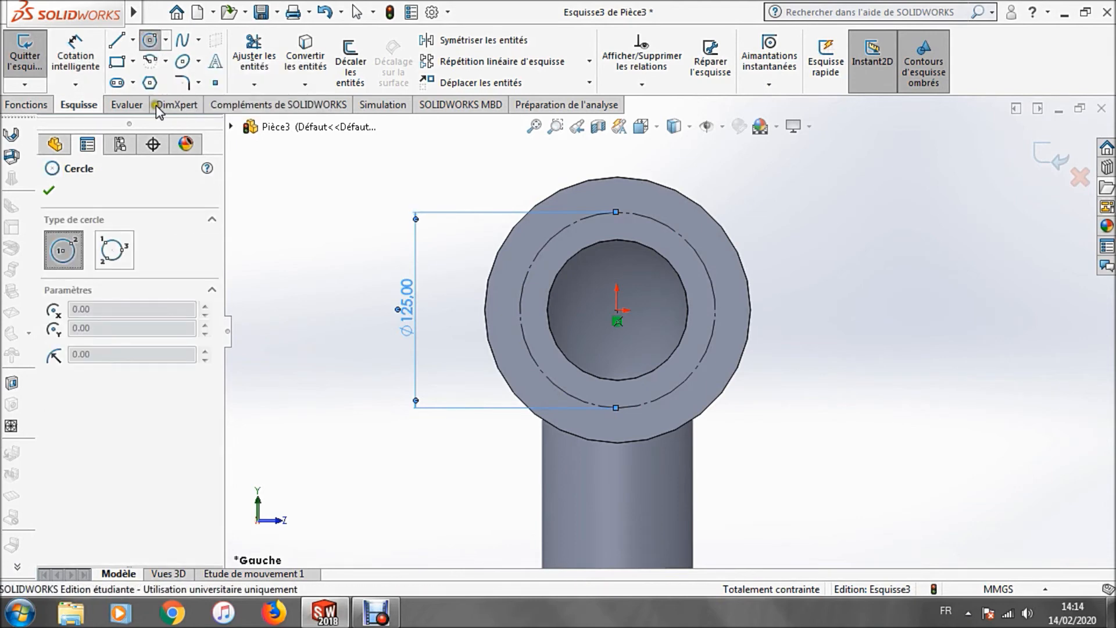
click(616, 213)
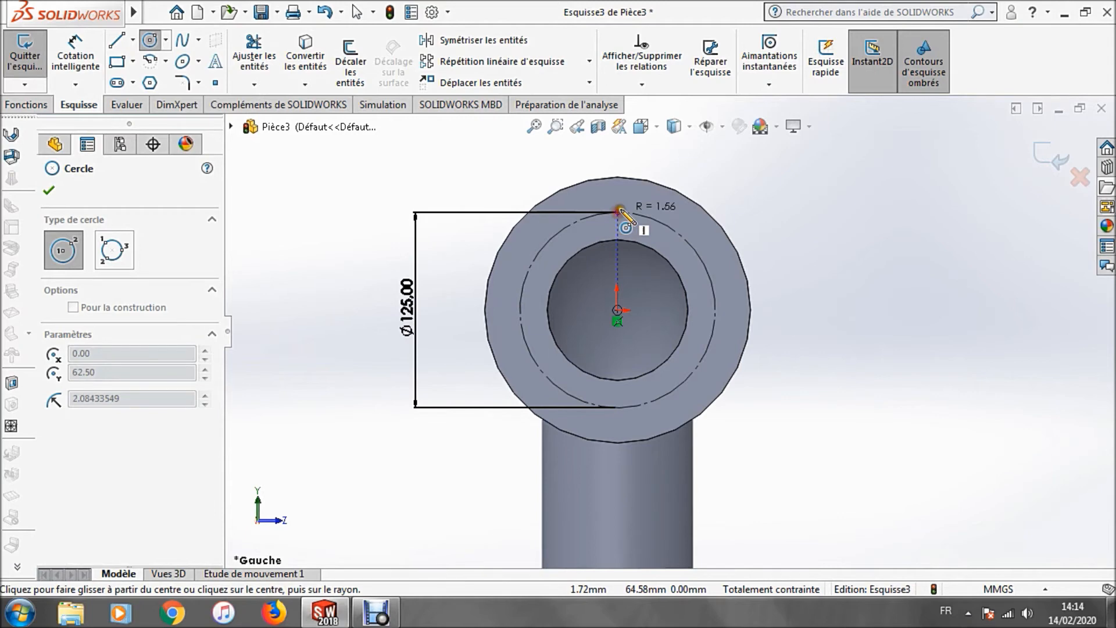
click(632, 201)
Step: Dimension the small circle's diameter and set it to 17 mm
click(93, 49)
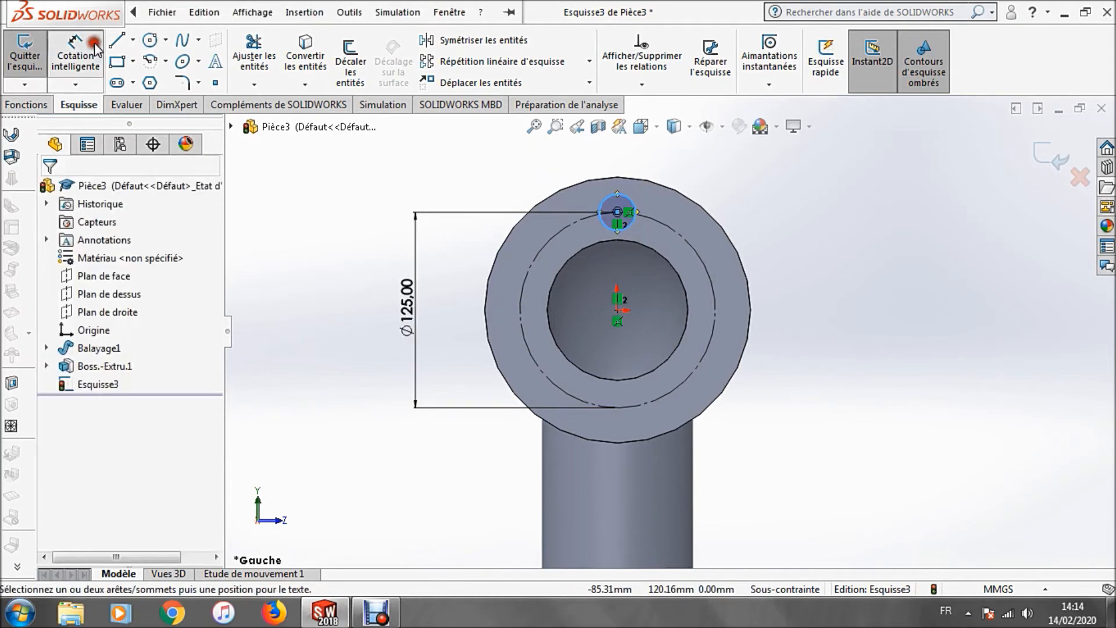
click(633, 199)
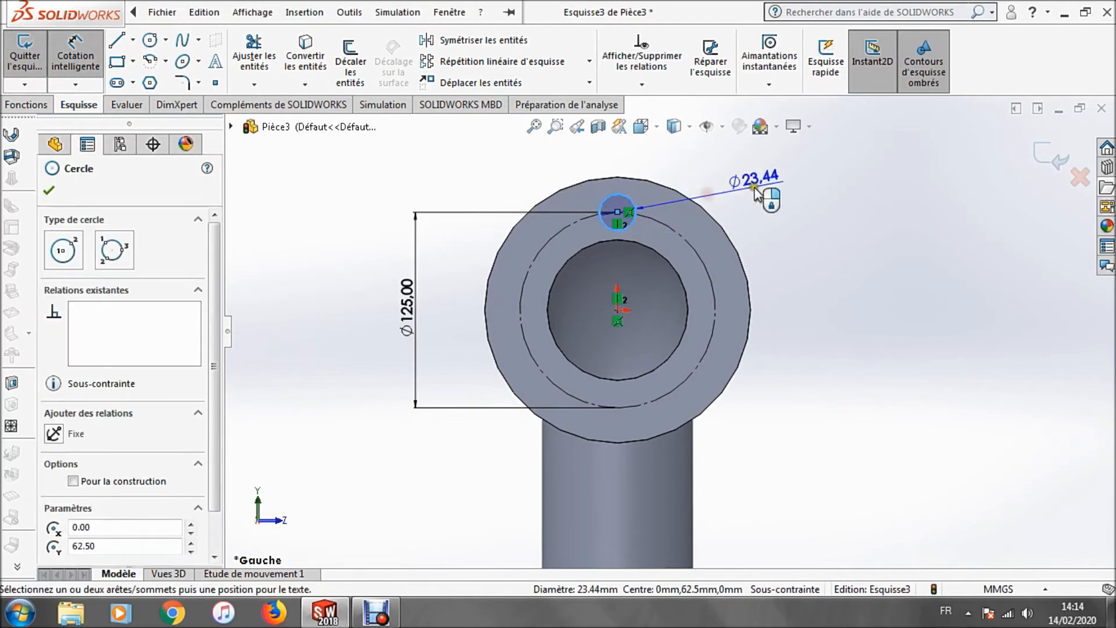
click(718, 178)
text(17)
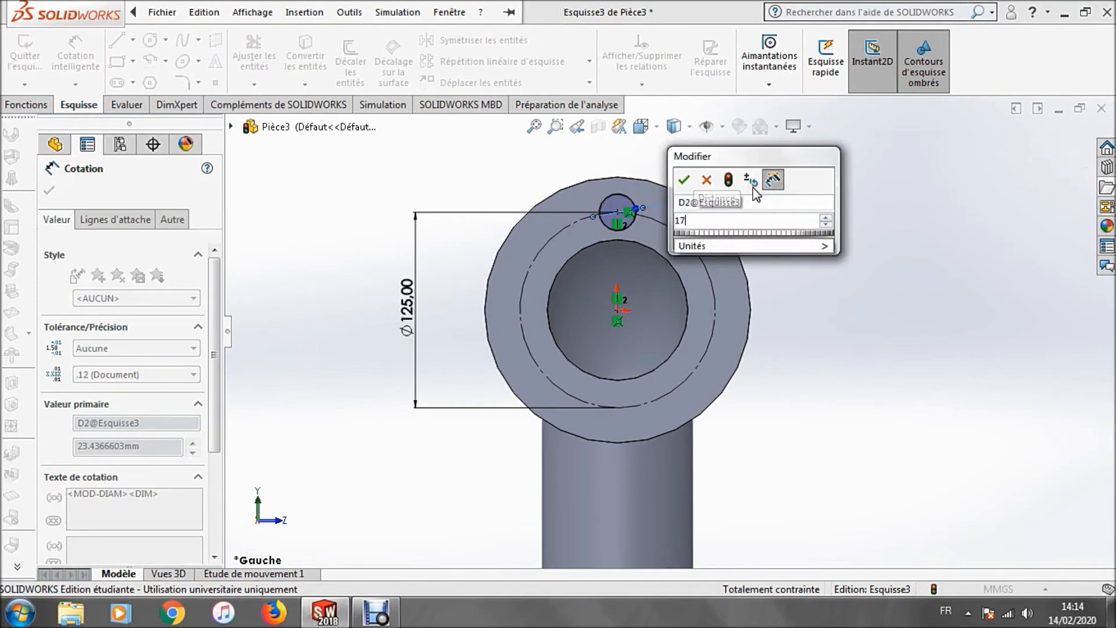
key(Return)
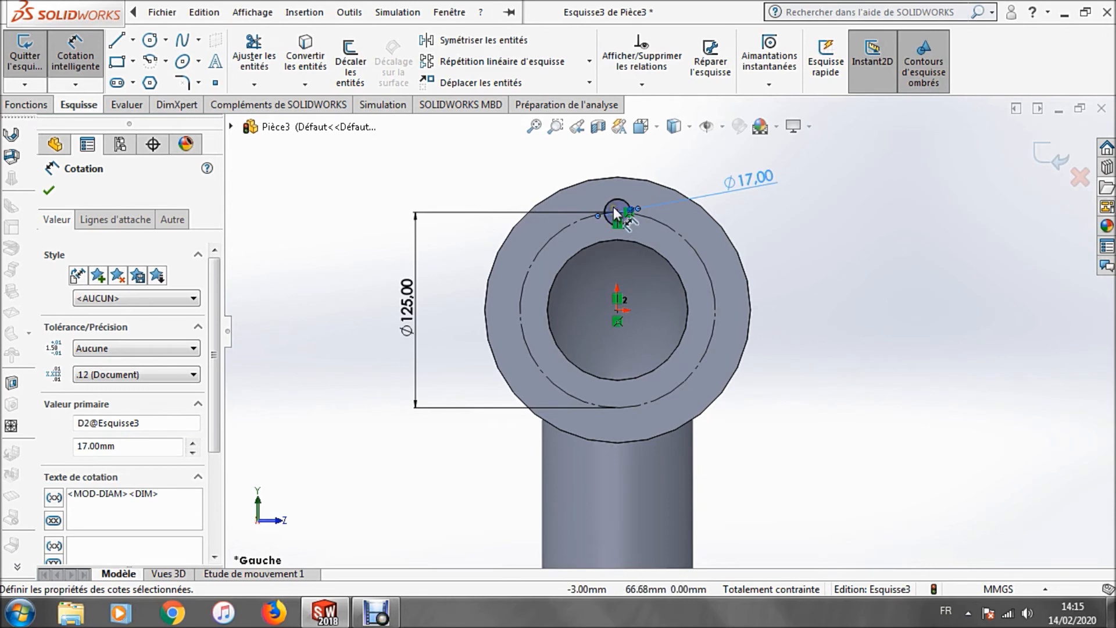
Step: Create a circular sketch pattern of only the 17 mm circle about the origin, with 6 equally spaced instances over 360 degrees
click(590, 60)
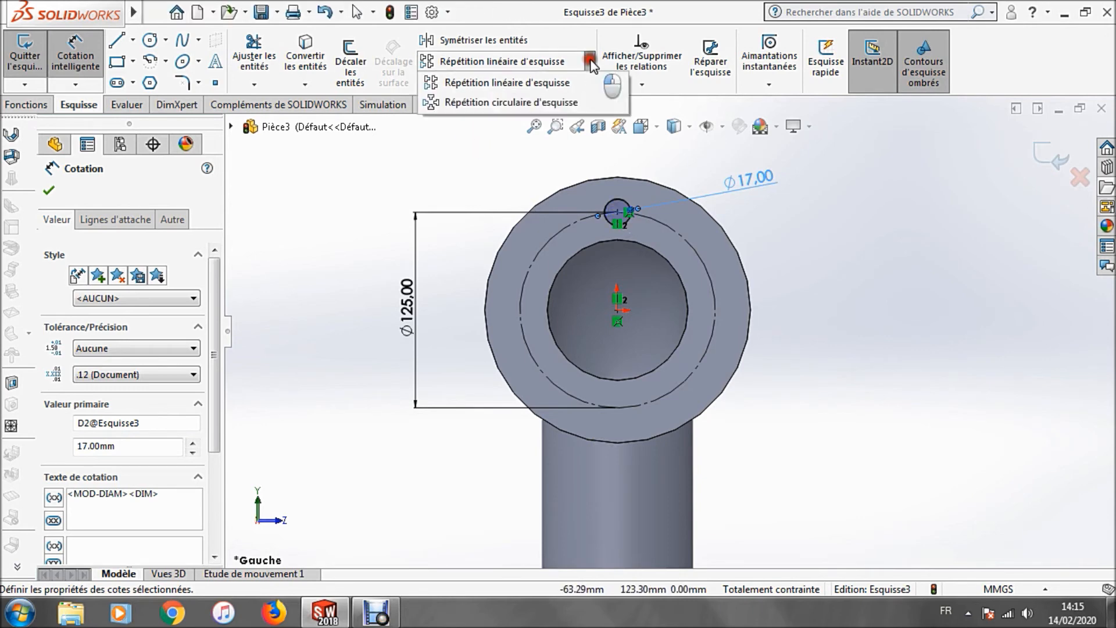
click(546, 103)
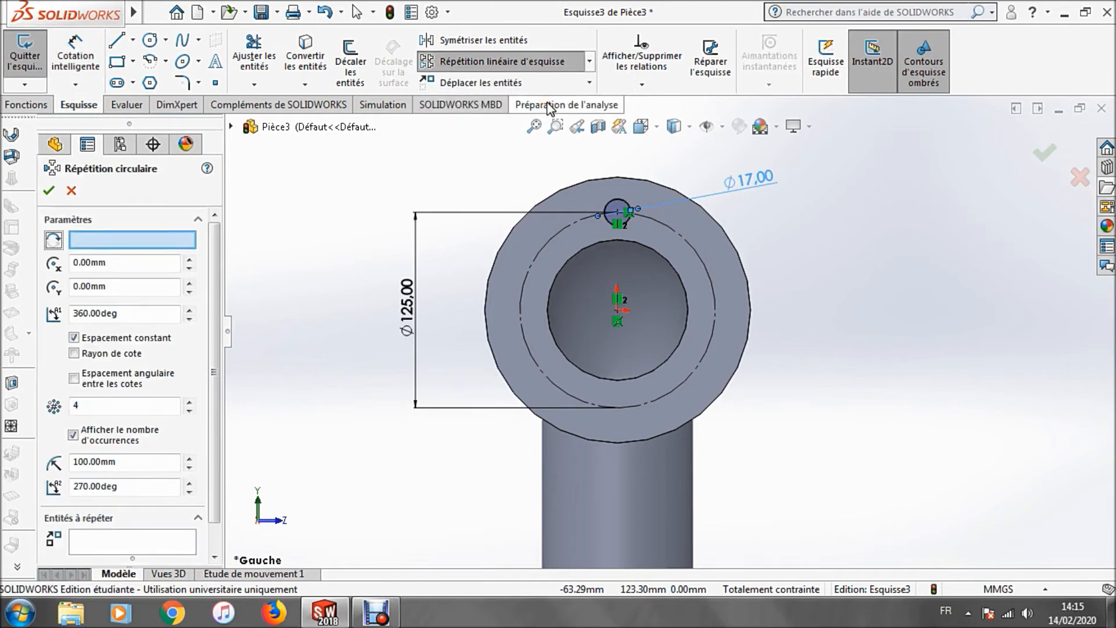
click(100, 239)
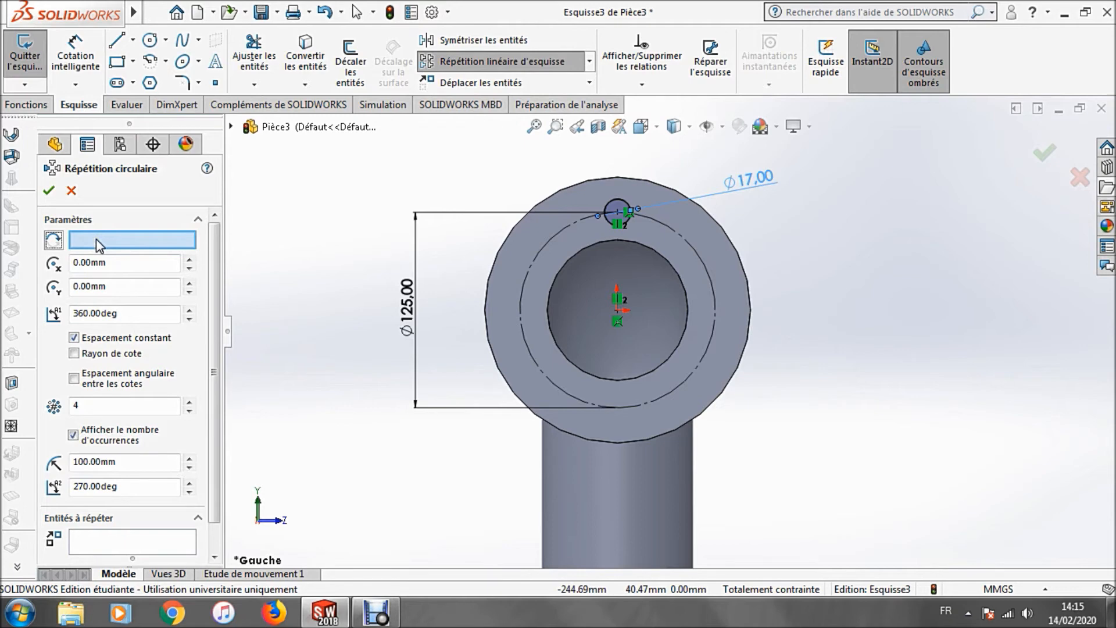
click(560, 232)
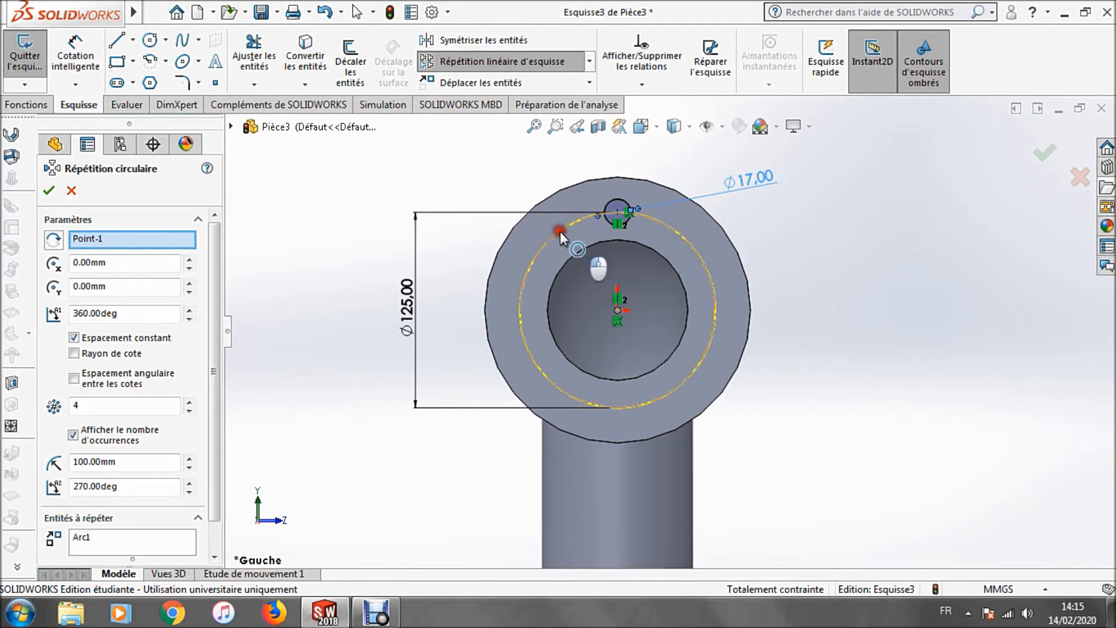
scroll(207, 352, down, 2)
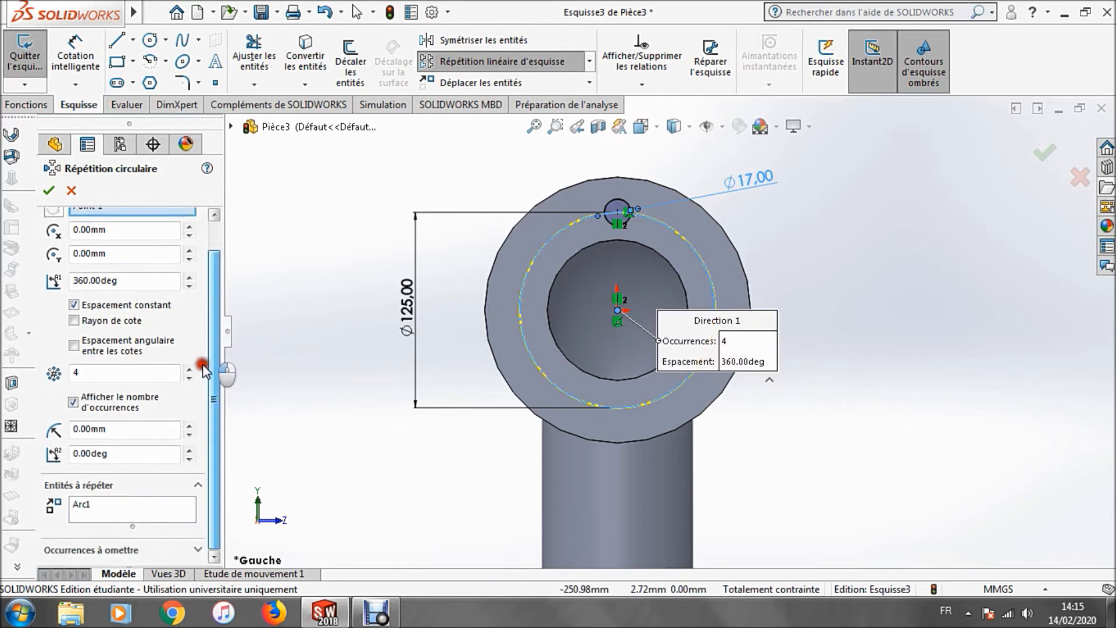
click(108, 499)
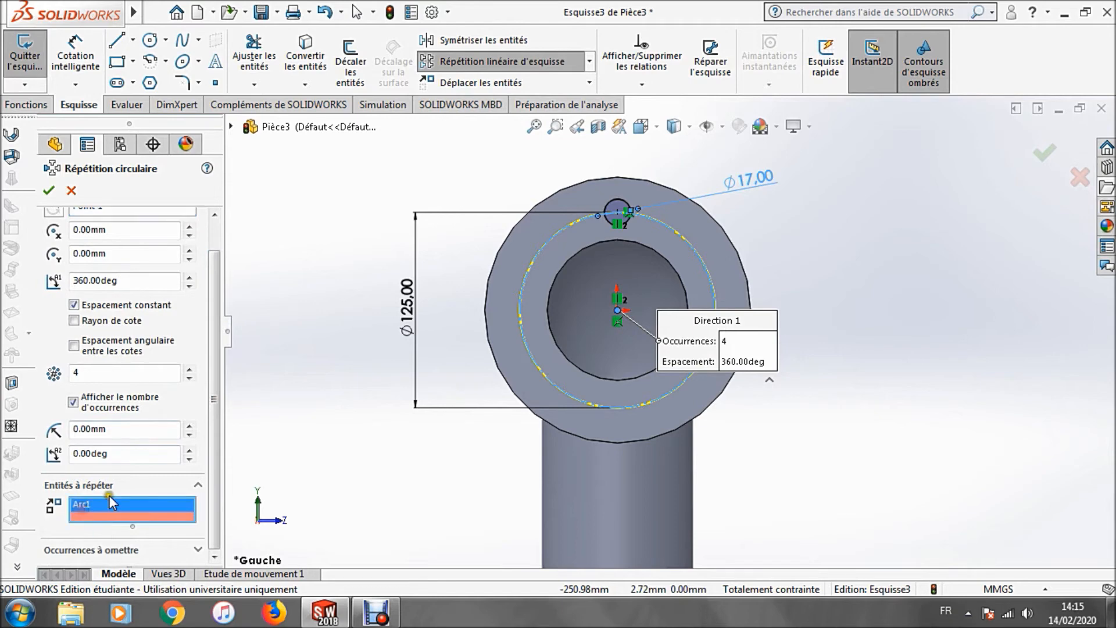
click(625, 200)
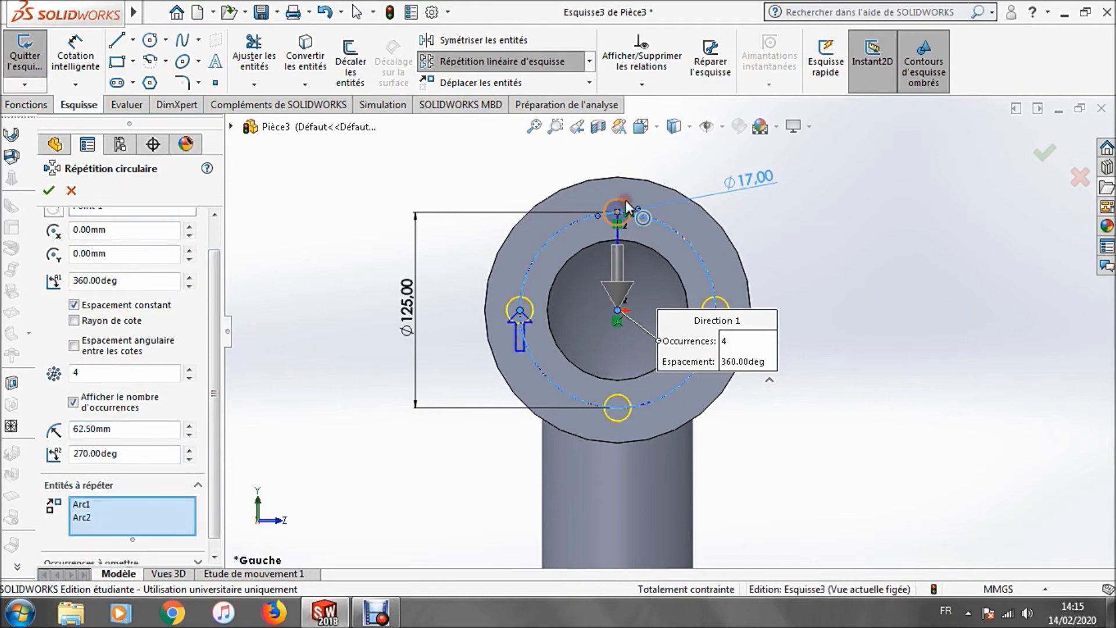
click(78, 504)
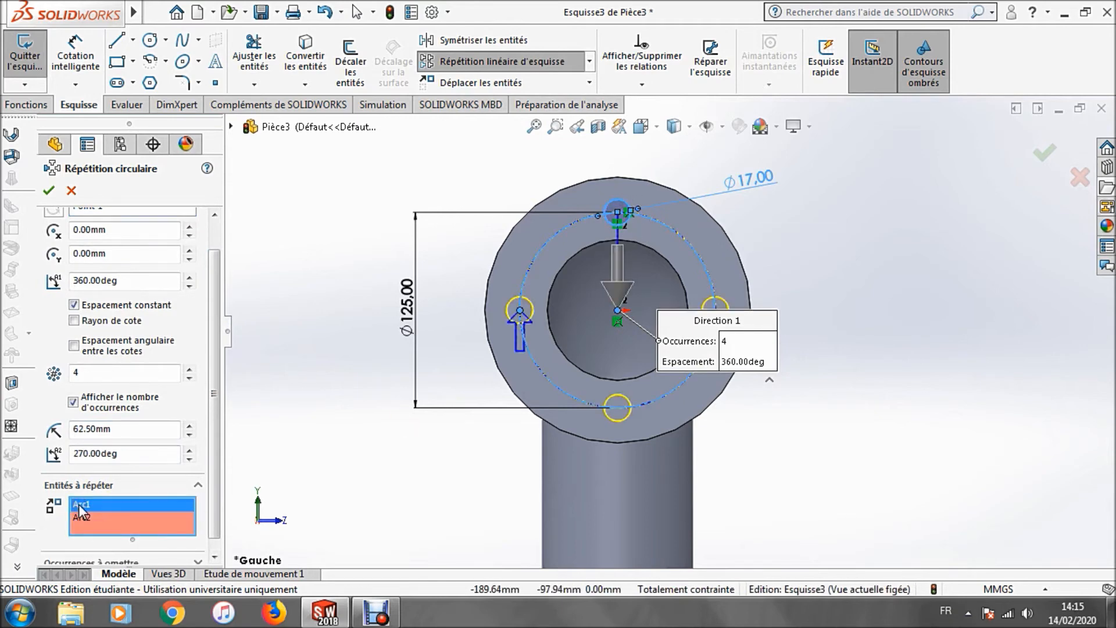
key(Delete)
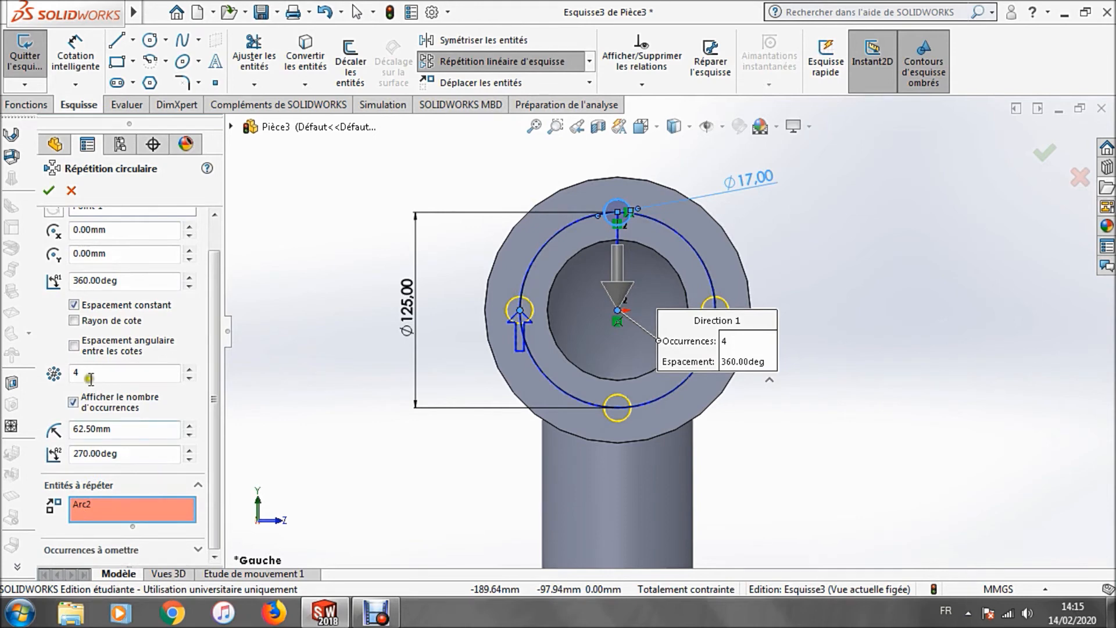
click(189, 368)
click(189, 369)
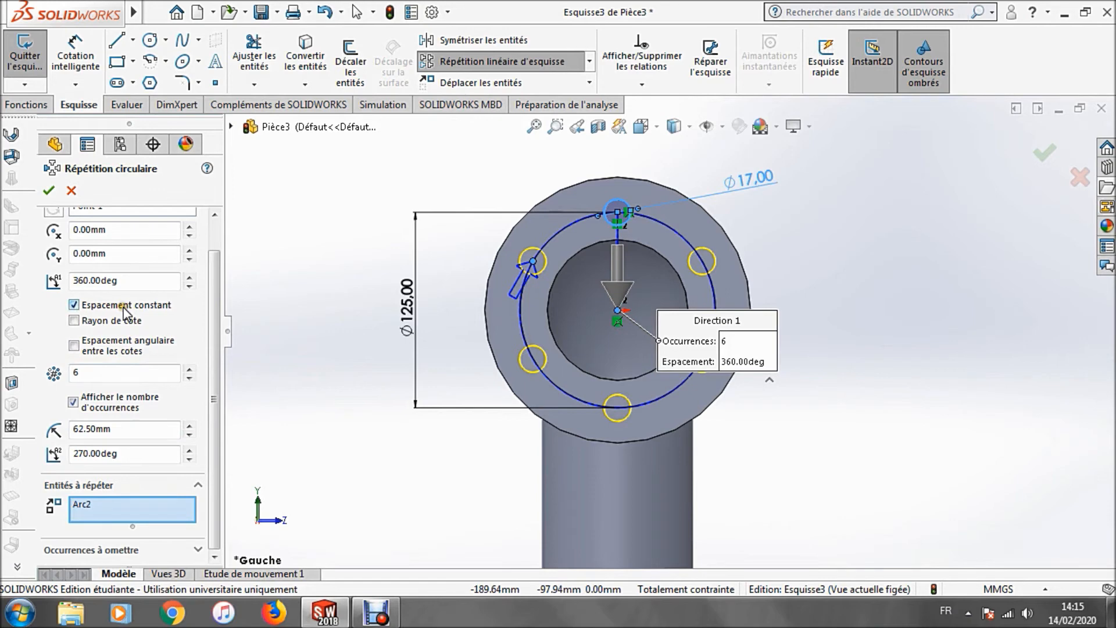
click(48, 190)
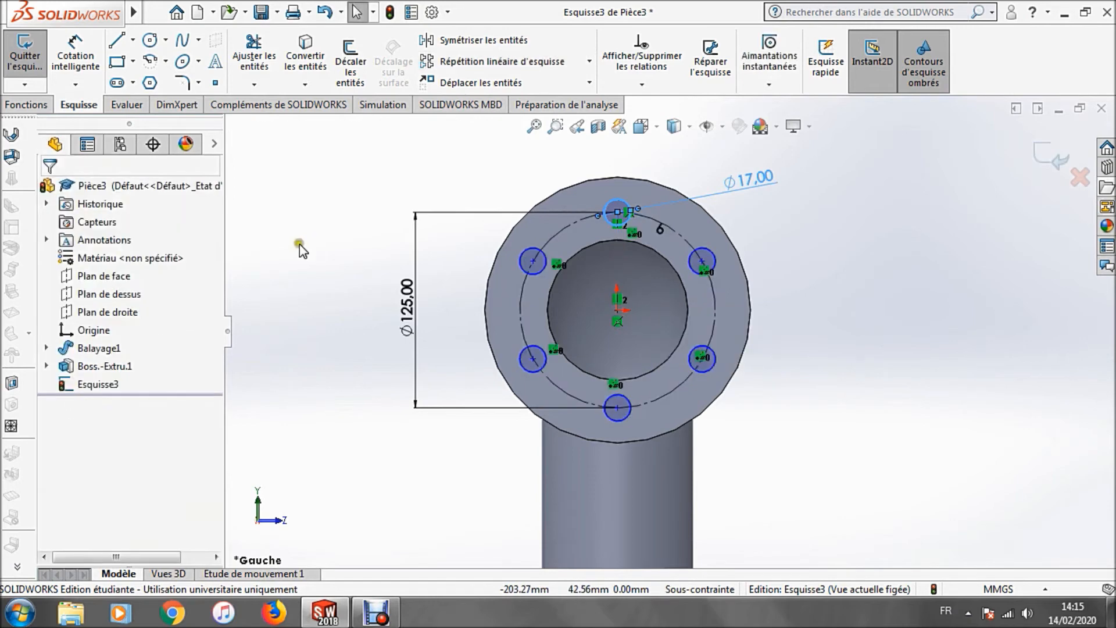
Step: Cut-extrude the six circles through the flange with the end condition set to up to next surface
middle_drag(301, 249, 401, 243)
scroll(572, 262, down, 3)
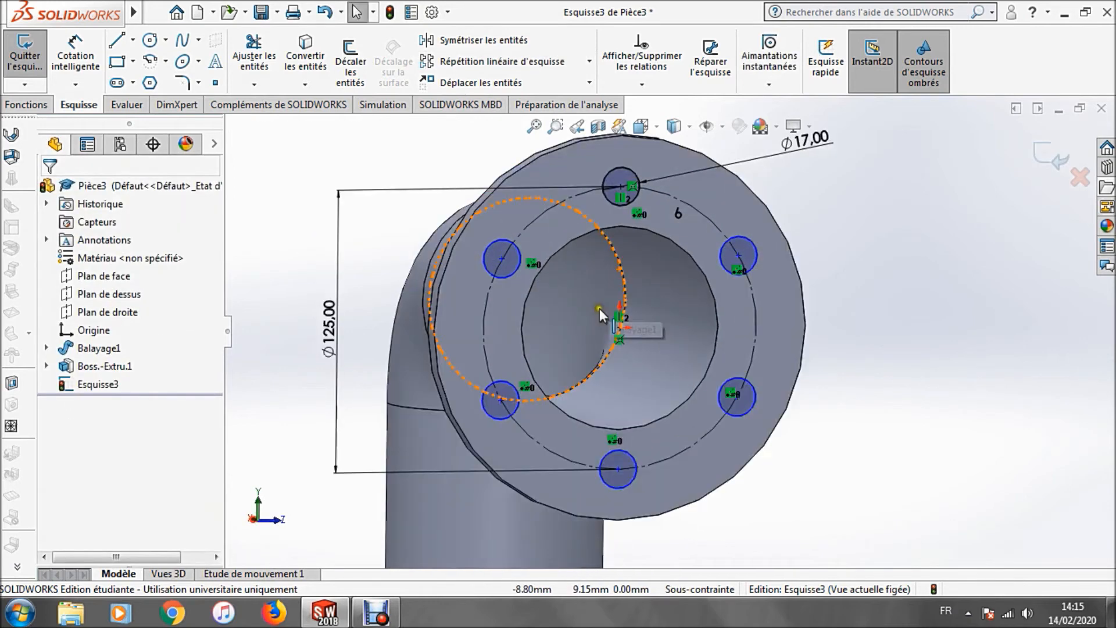
scroll(578, 430, up, 3)
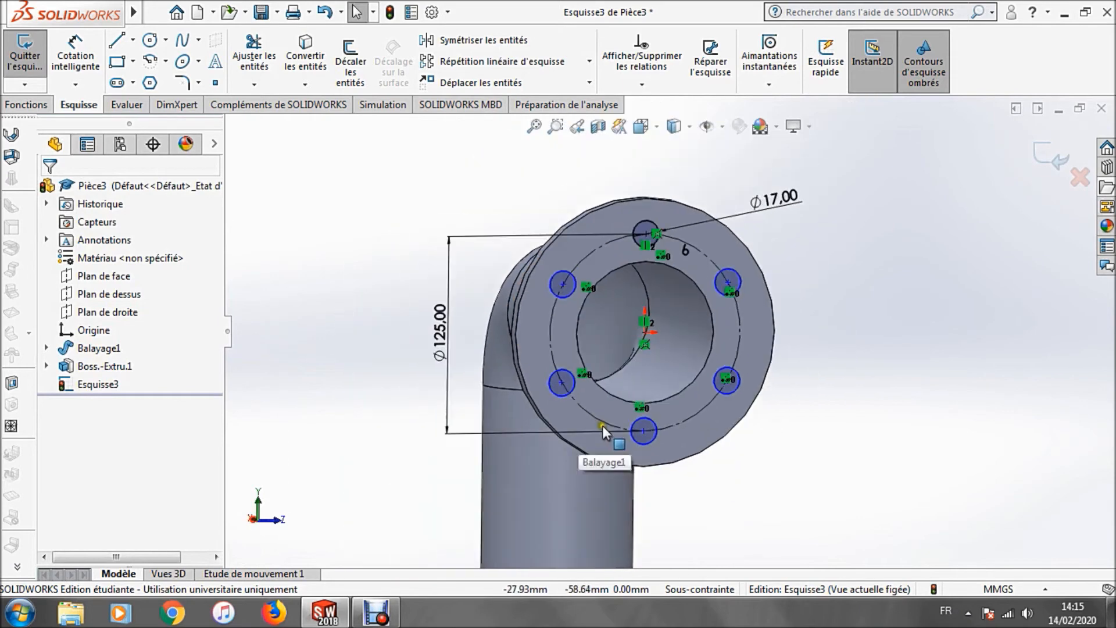
click(26, 104)
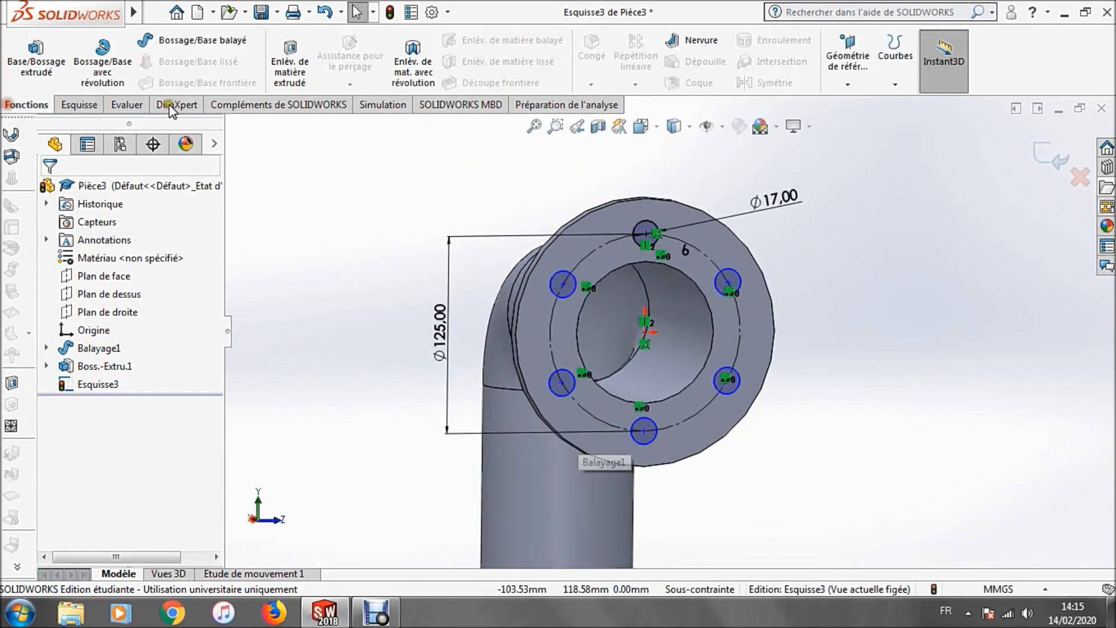
click(290, 64)
middle_drag(323, 176, 645, 424)
middle_drag(374, 279, 506, 235)
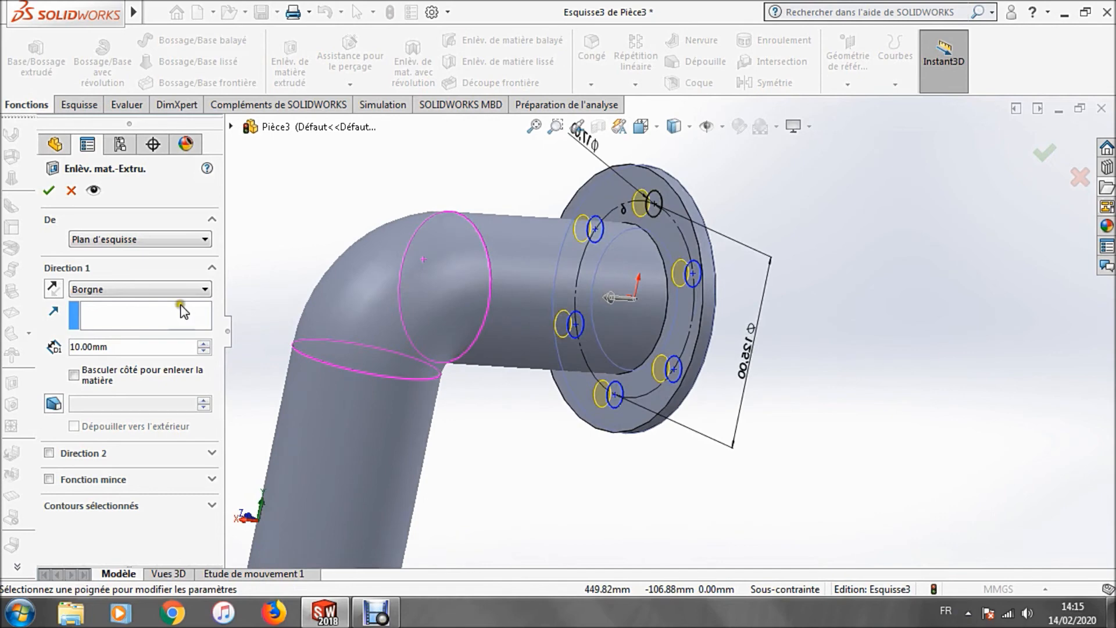
click(134, 289)
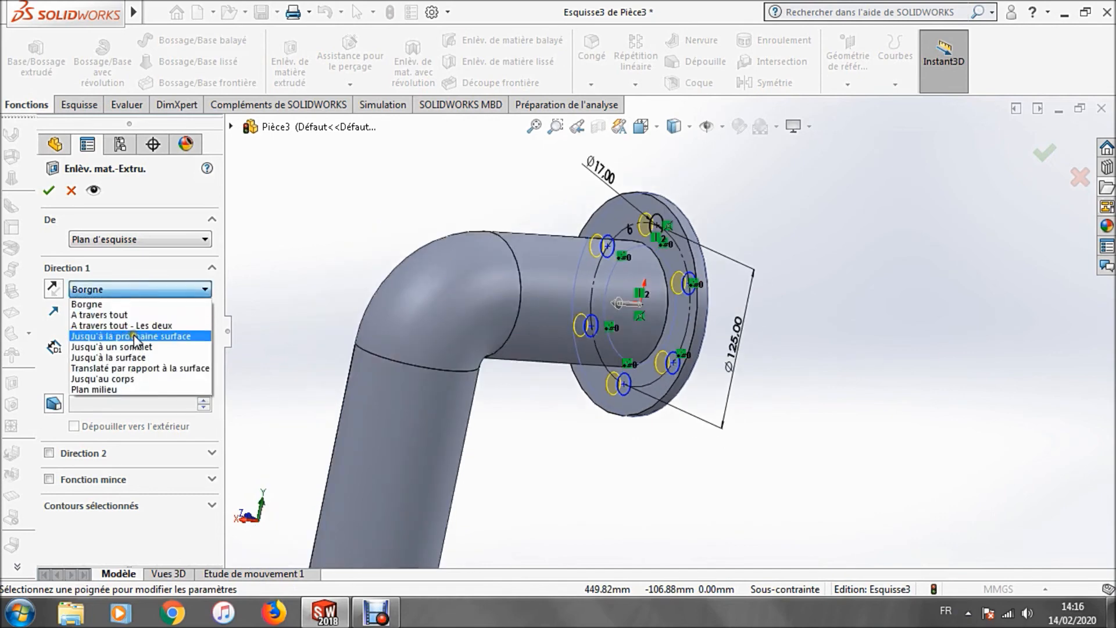
click(135, 336)
scroll(669, 246, down, 5)
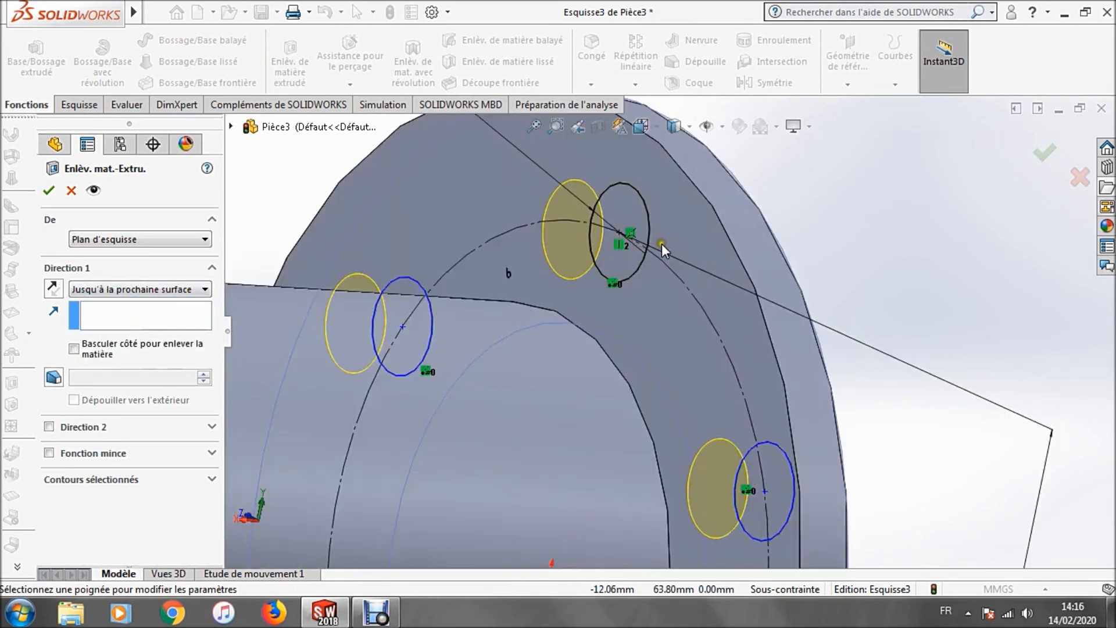
click(49, 190)
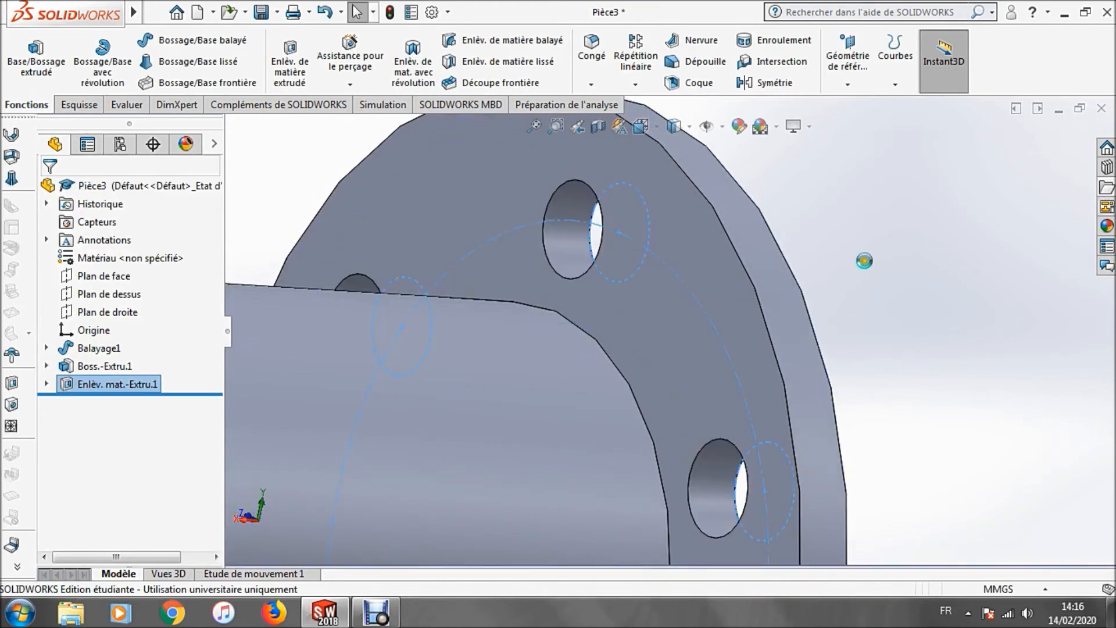
Step: Start a new sketch on the annular end face at the pipe's other, flangeless end
scroll(860, 259, up, 6)
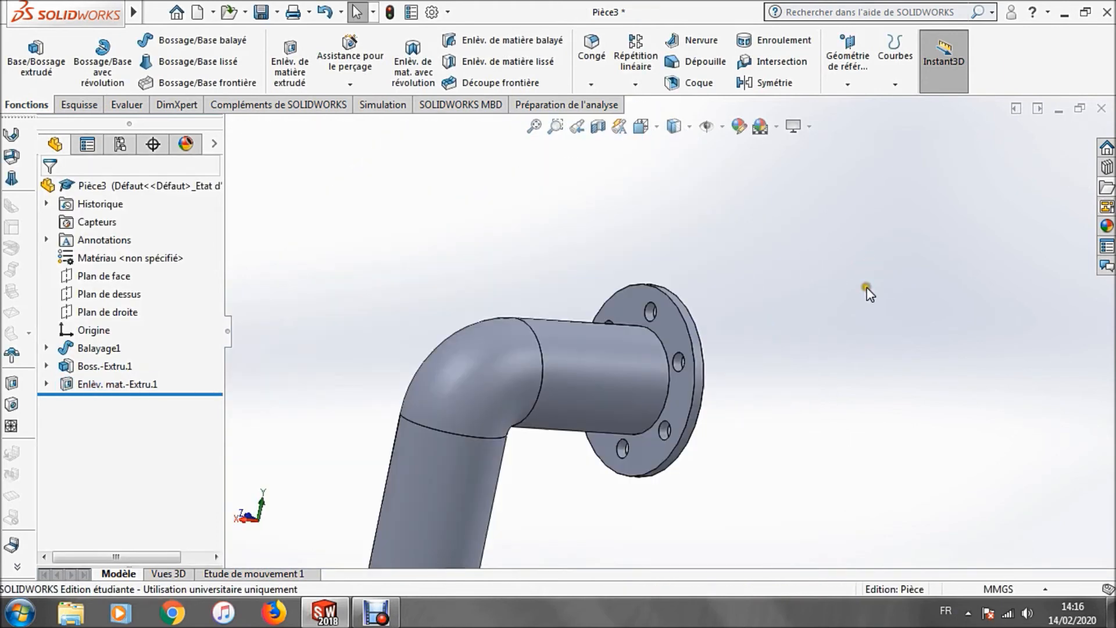
middle_drag(868, 291, 670, 400)
scroll(679, 352, up, 5)
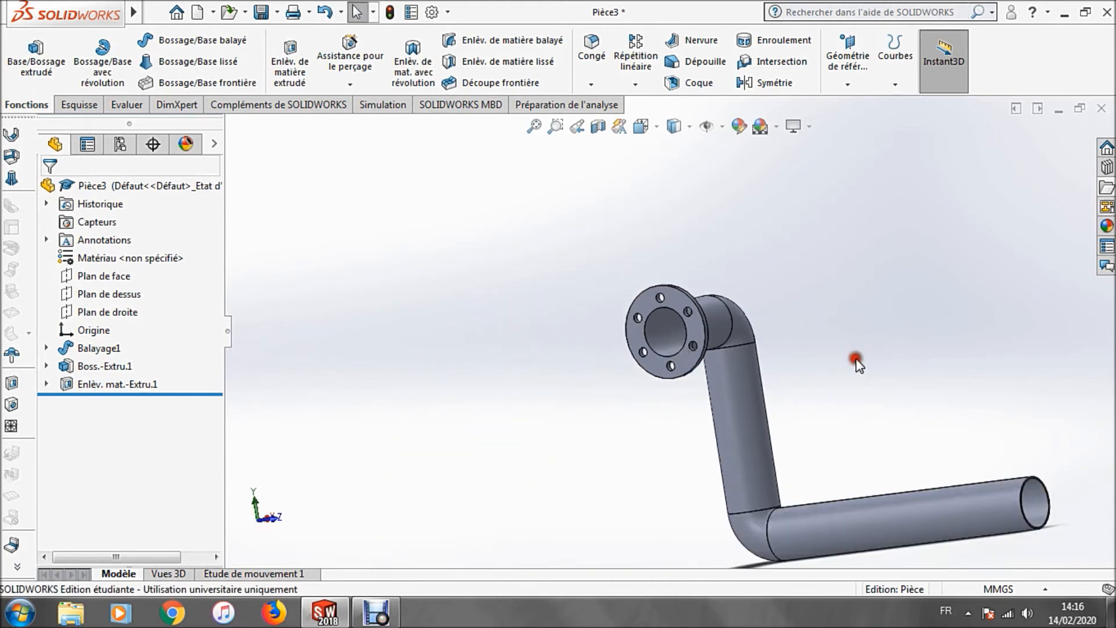
middle_drag(921, 418, 862, 482)
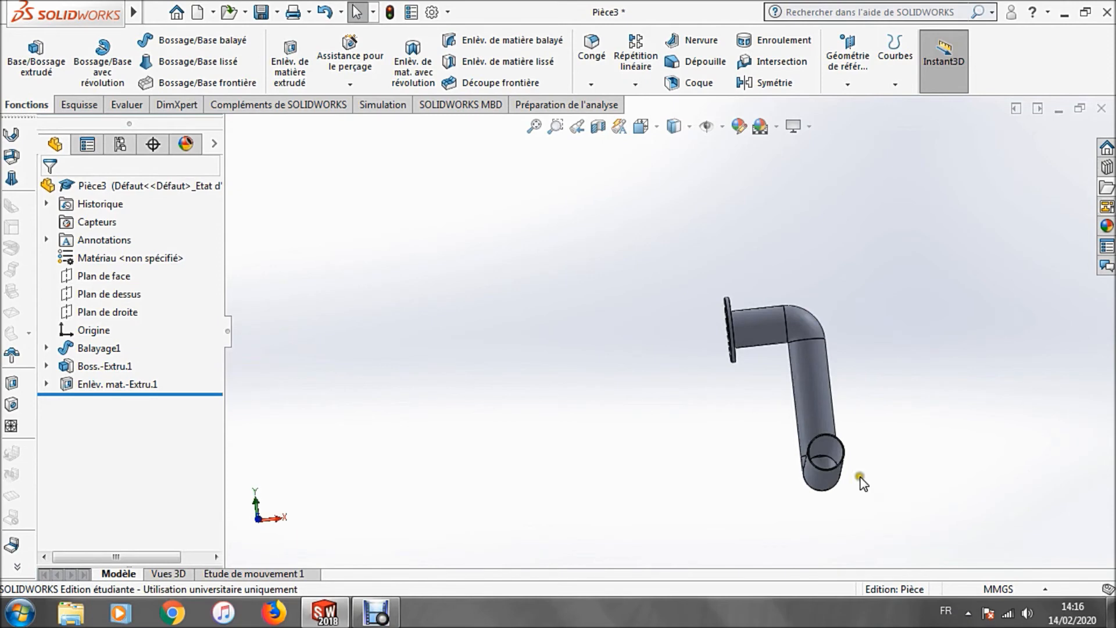
scroll(855, 466, down, 6)
scroll(809, 382, down, 2)
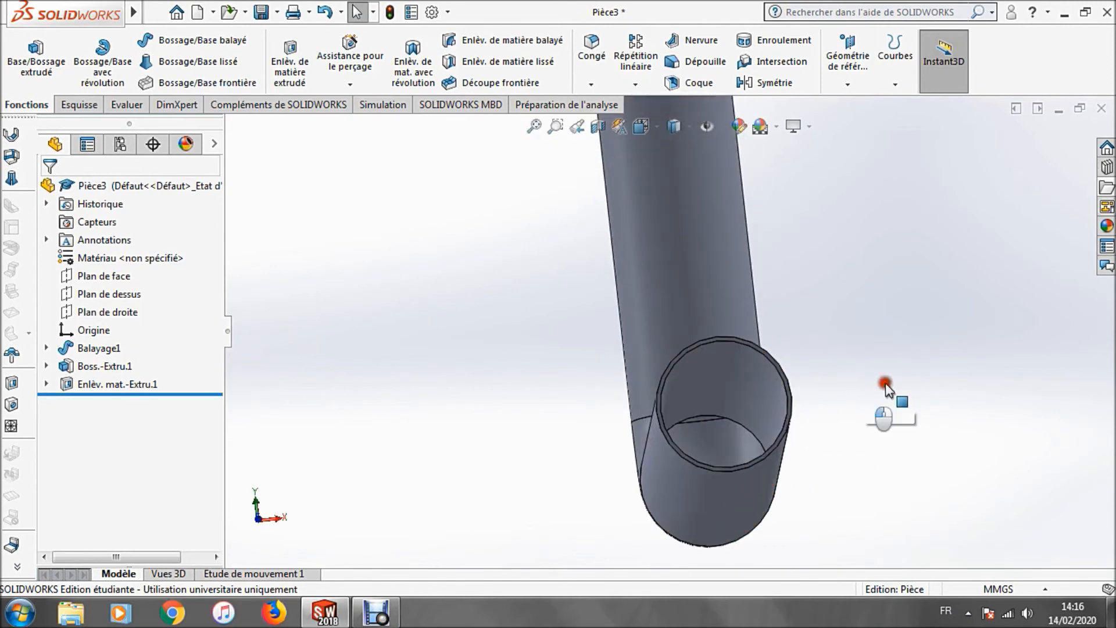
scroll(735, 364, down, 5)
scroll(734, 367, down, 3)
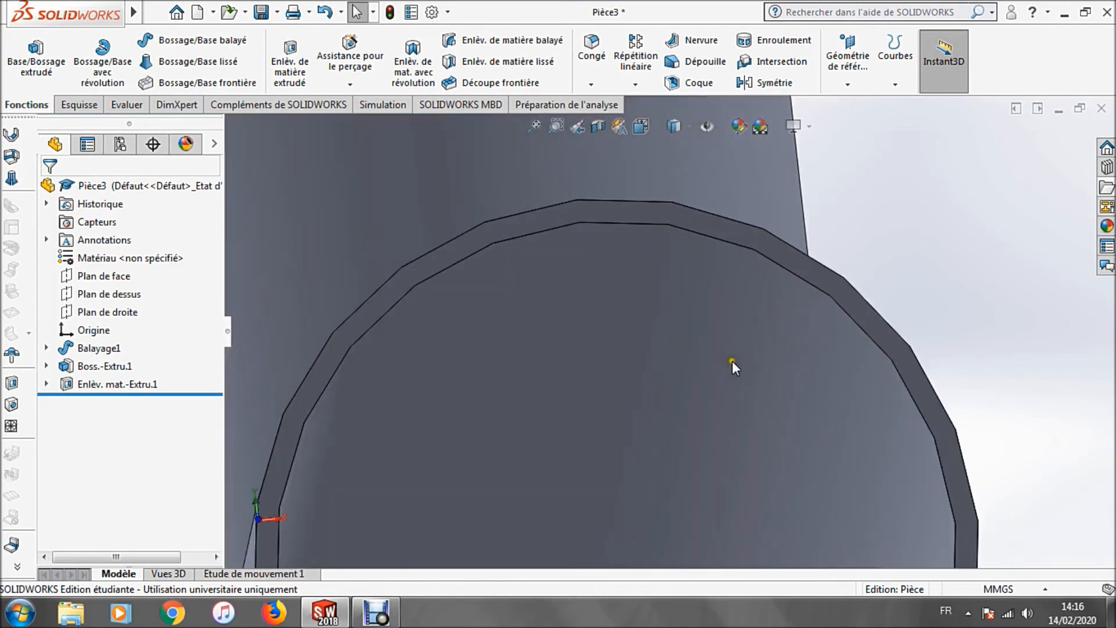
click(76, 103)
click(25, 51)
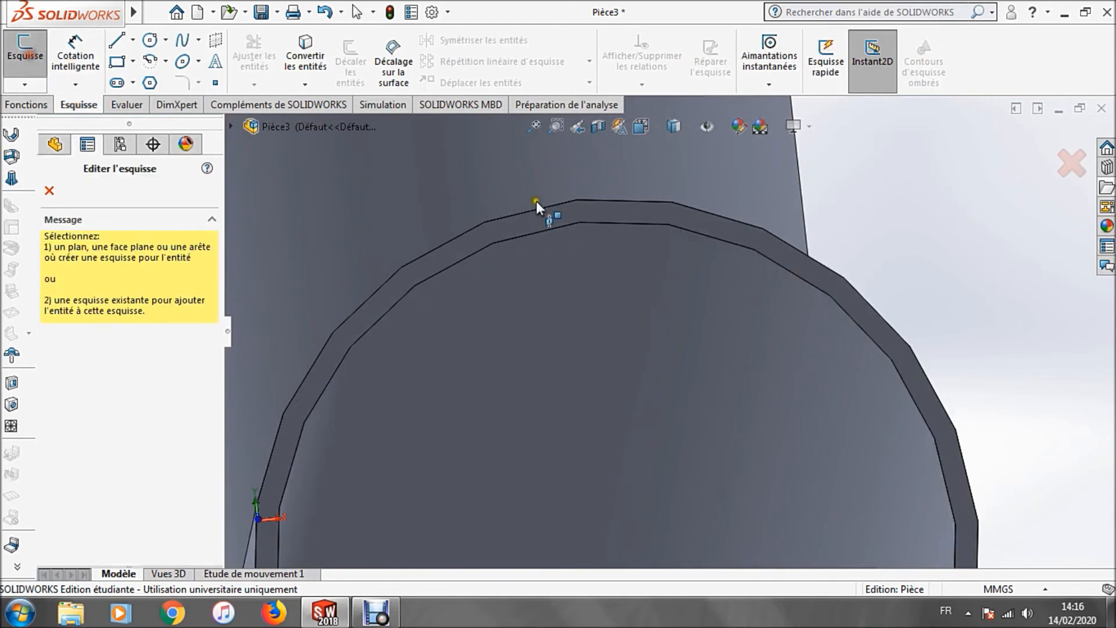
click(558, 214)
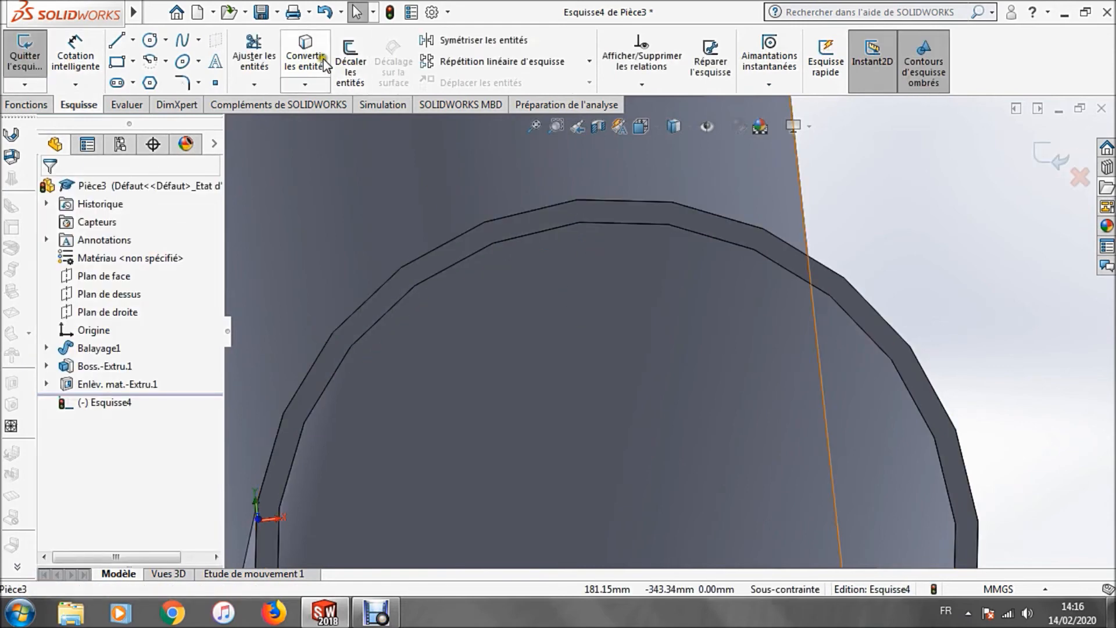
Step: Convert the inner circular edge of the pipe's end face into a sketch circle
click(324, 64)
click(572, 224)
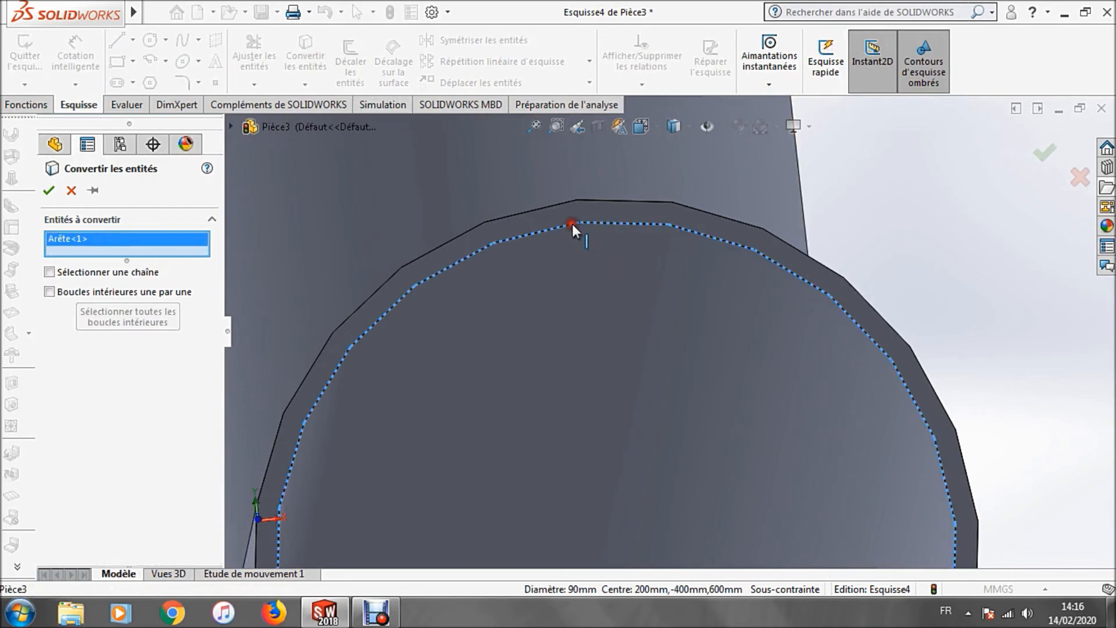
click(48, 190)
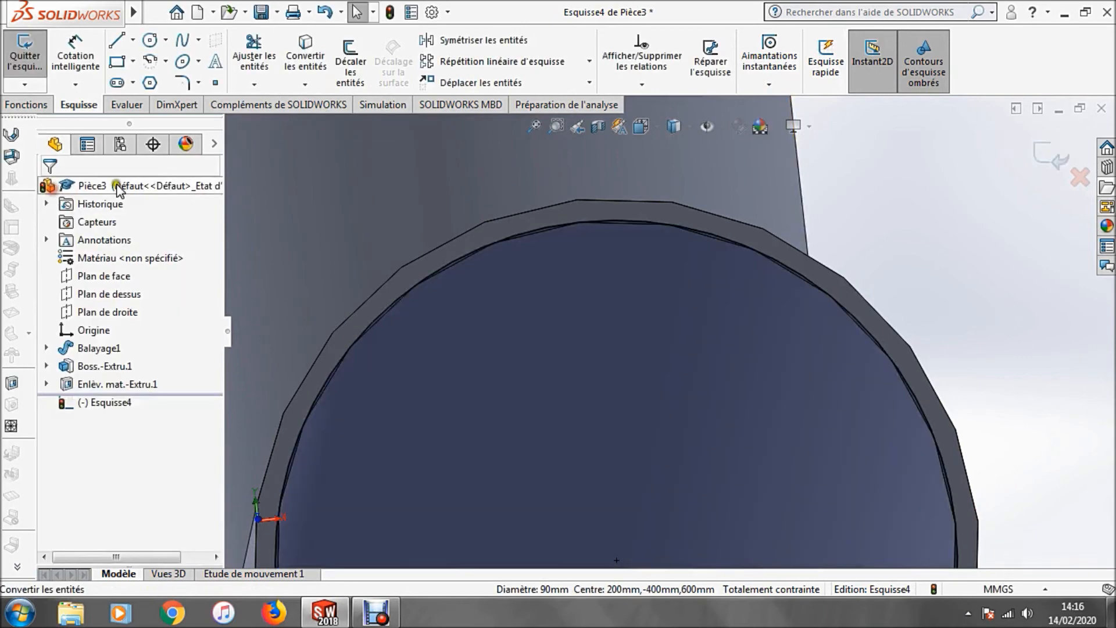
Step: Offset the converted circle outward by 40 mm, with the dimension added
click(347, 64)
click(526, 232)
scroll(517, 235, up, 3)
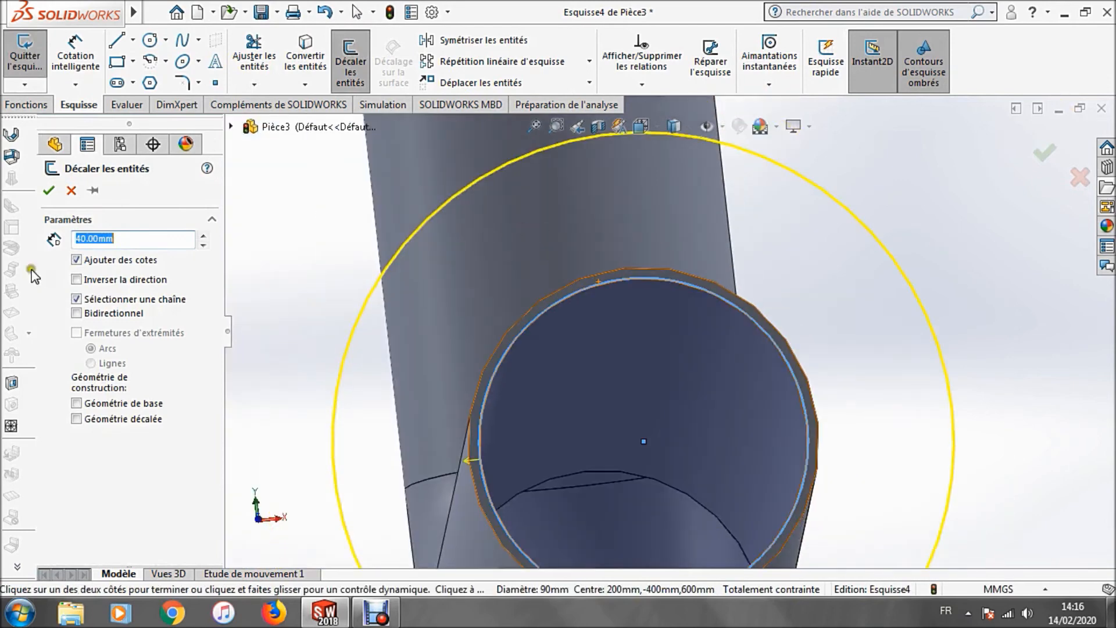
click(50, 191)
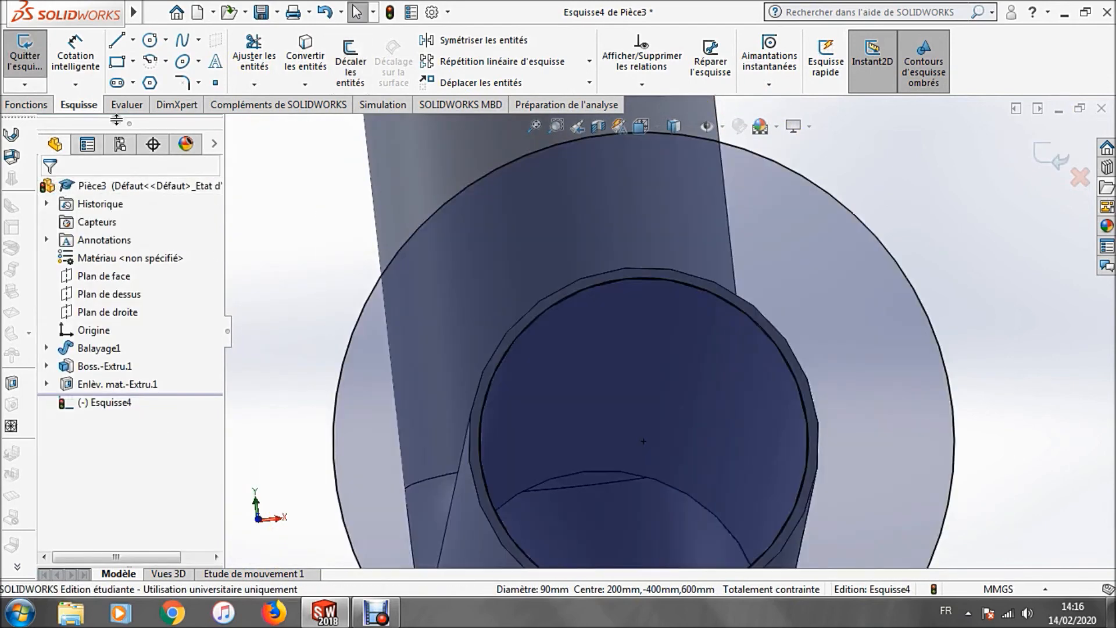
Step: Extrude the ring sketch 10 mm as a merged boss, with the direction reversed back along the pipe
scroll(462, 273, up, 4)
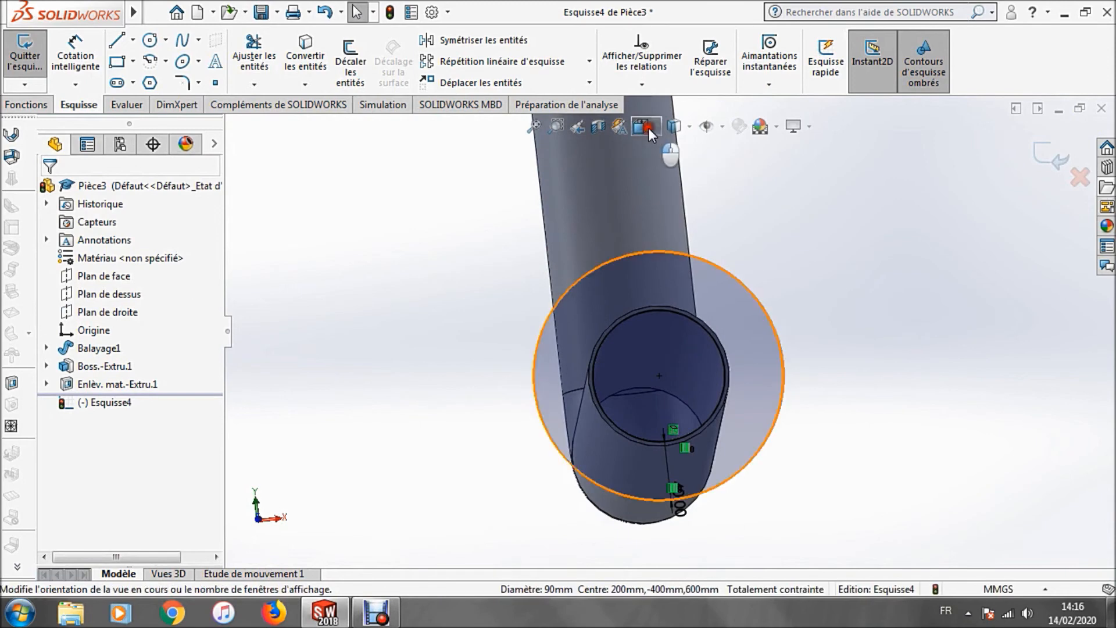
click(647, 128)
middle_drag(490, 286, 543, 296)
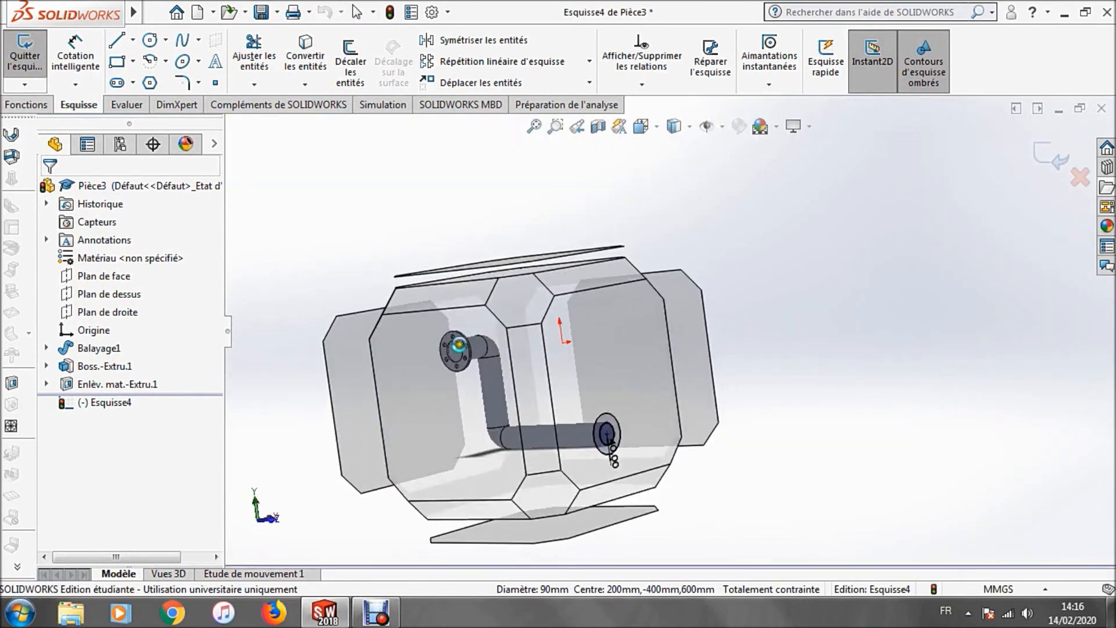
click(413, 337)
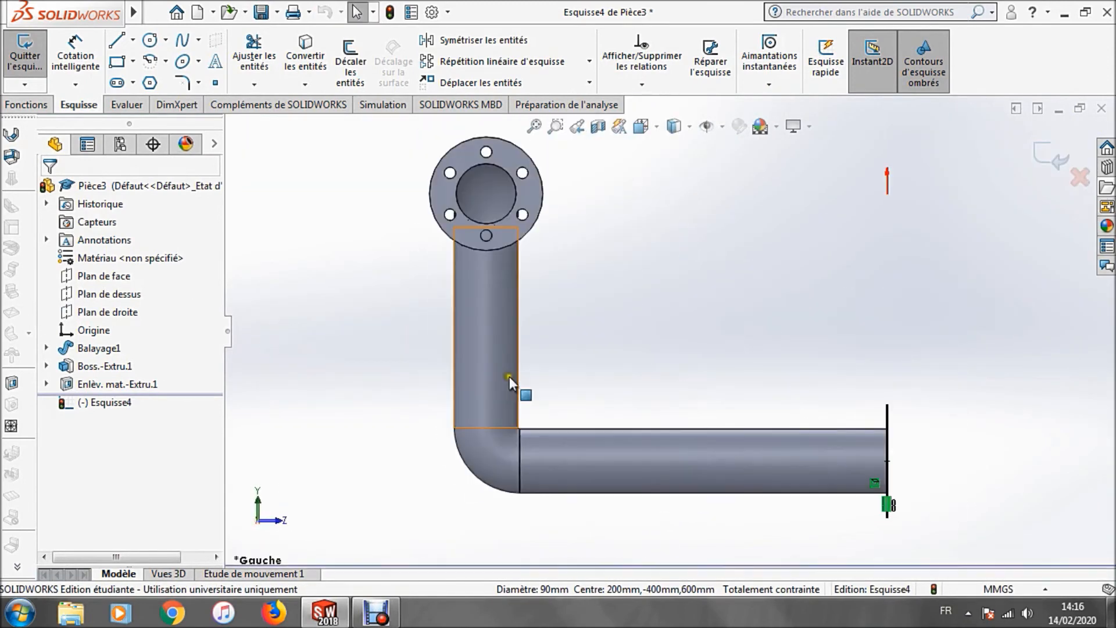
middle_drag(779, 350, 762, 343)
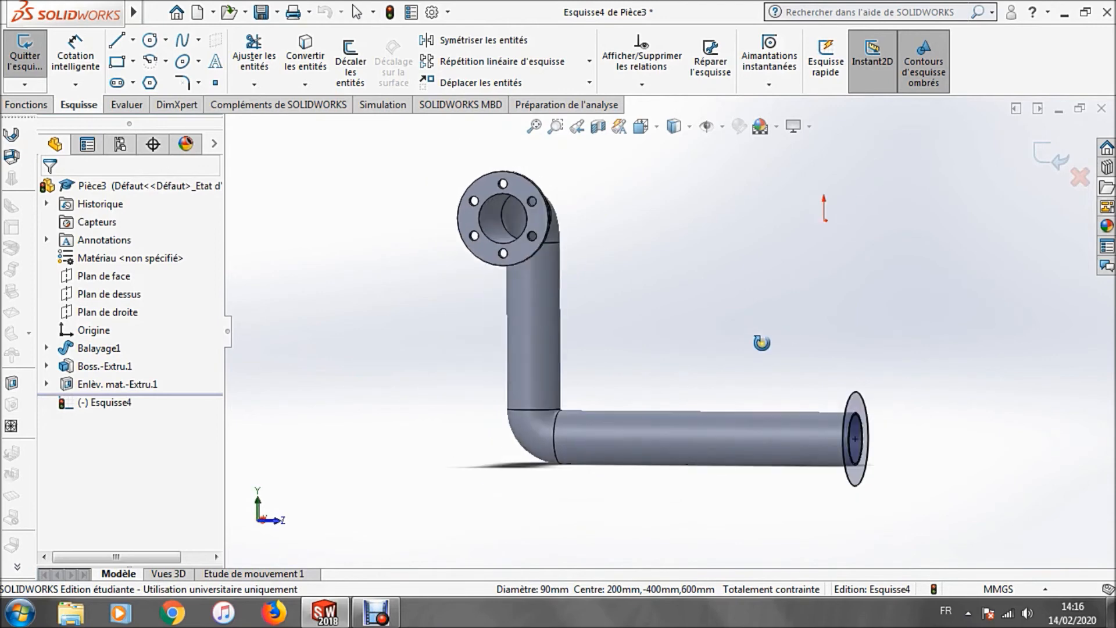
click(640, 127)
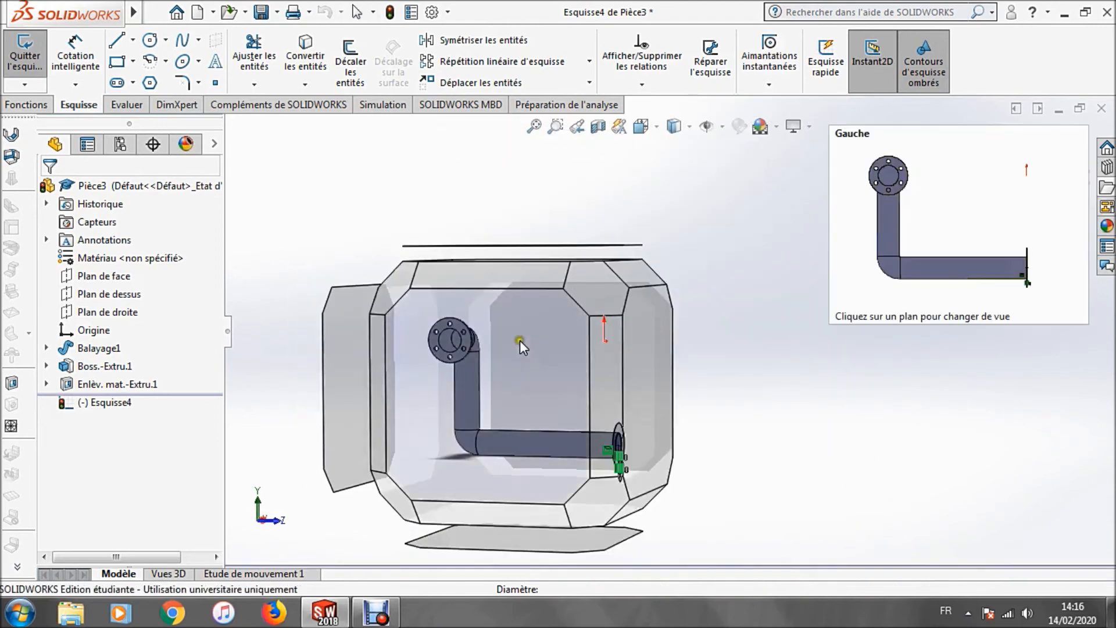
click(619, 364)
scroll(901, 480, down, 6)
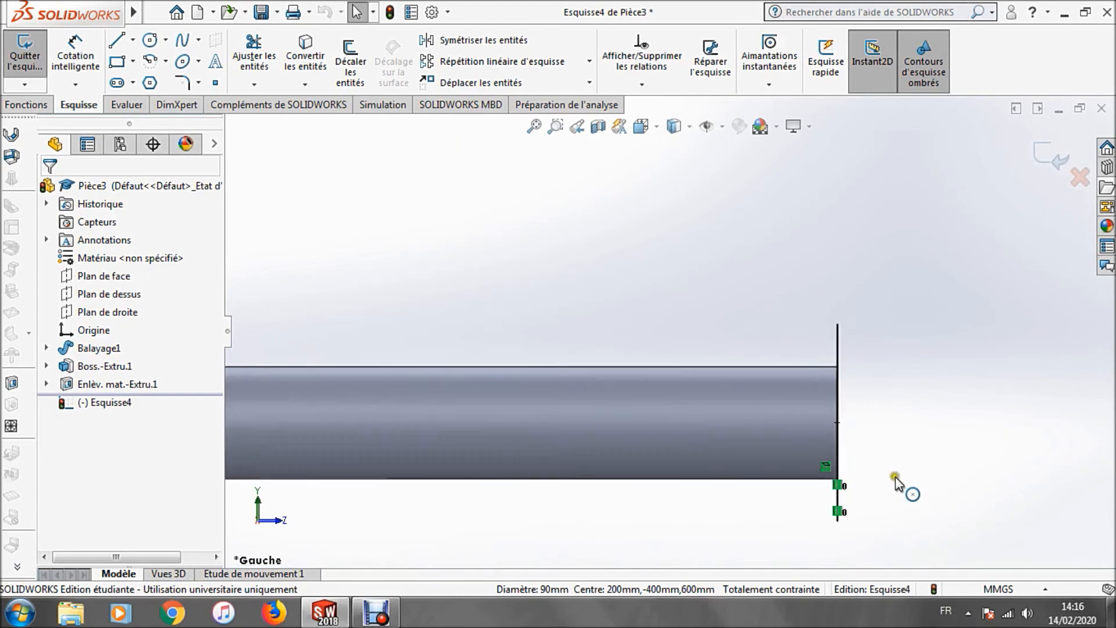
click(746, 321)
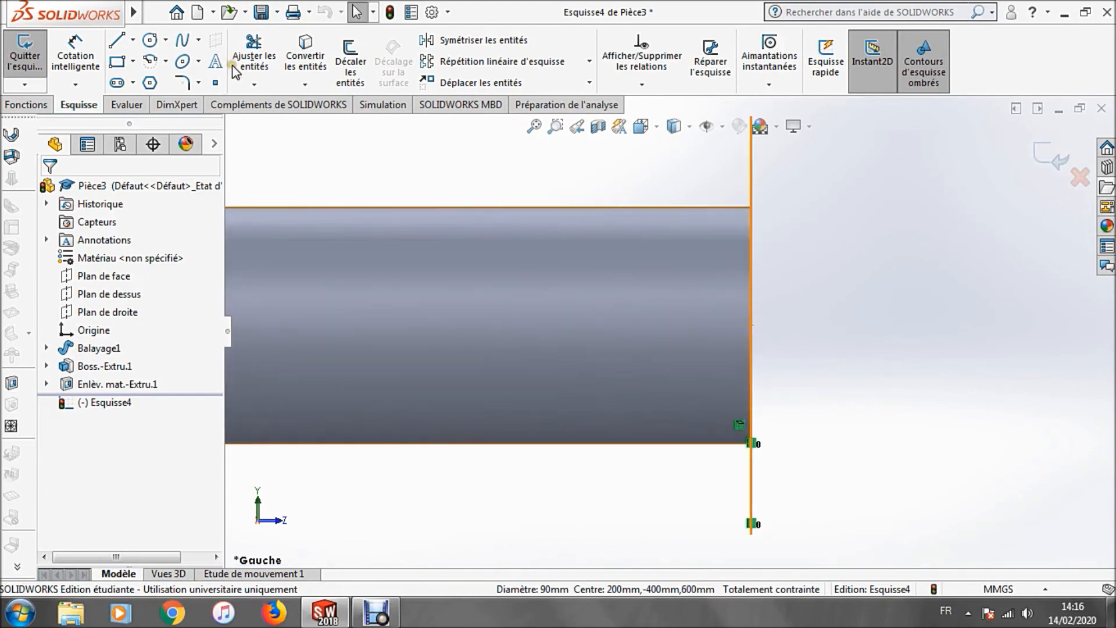
click(42, 101)
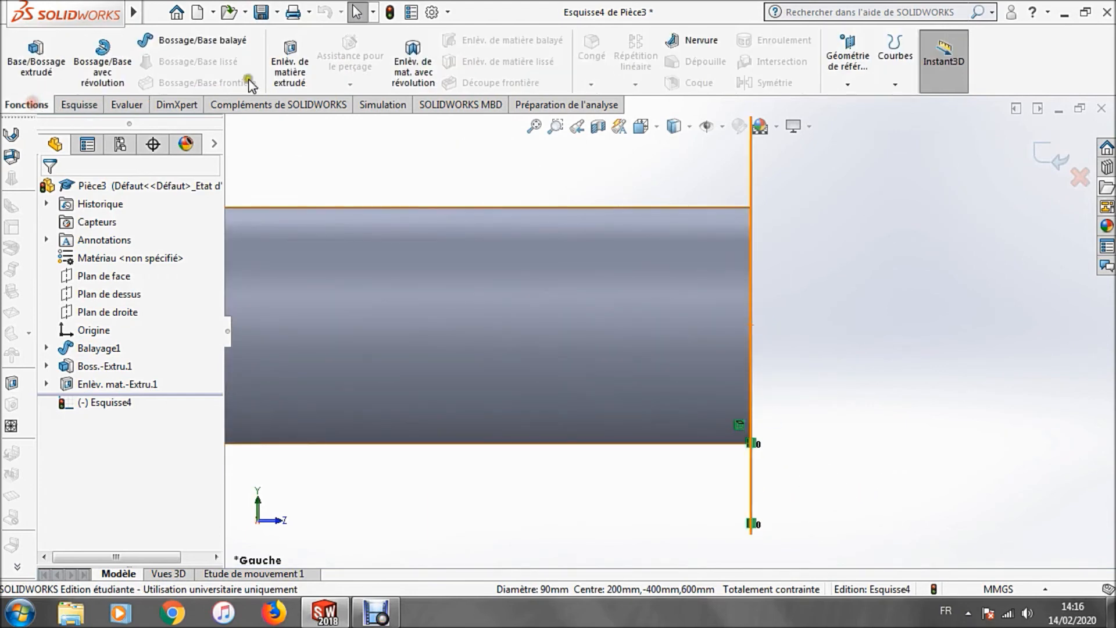
click(35, 58)
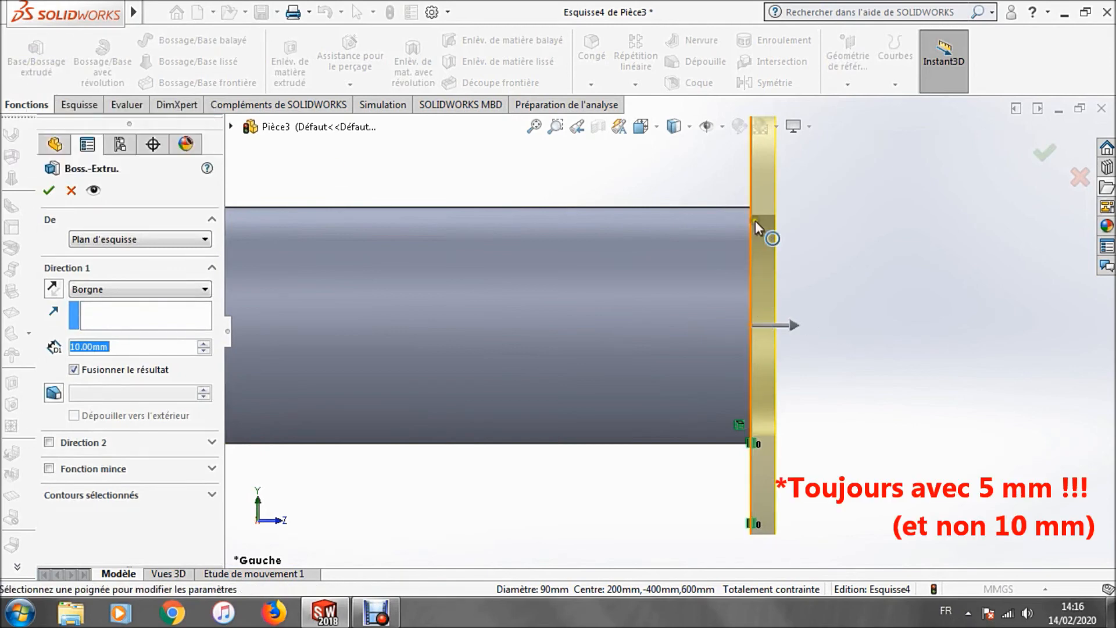
scroll(755, 221, down, 3)
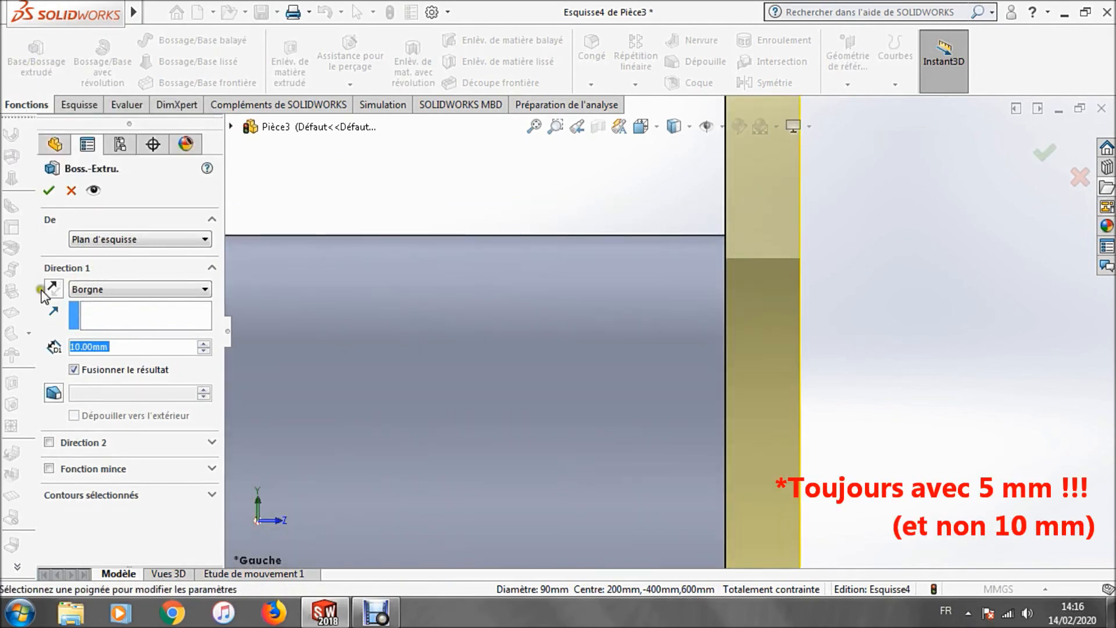
click(52, 289)
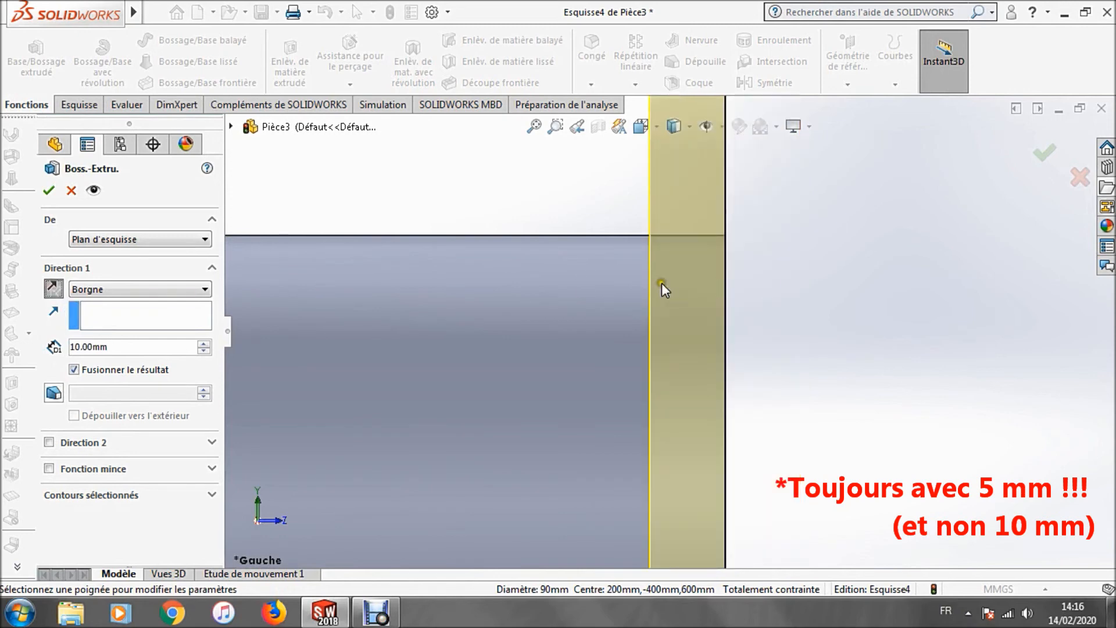
click(49, 191)
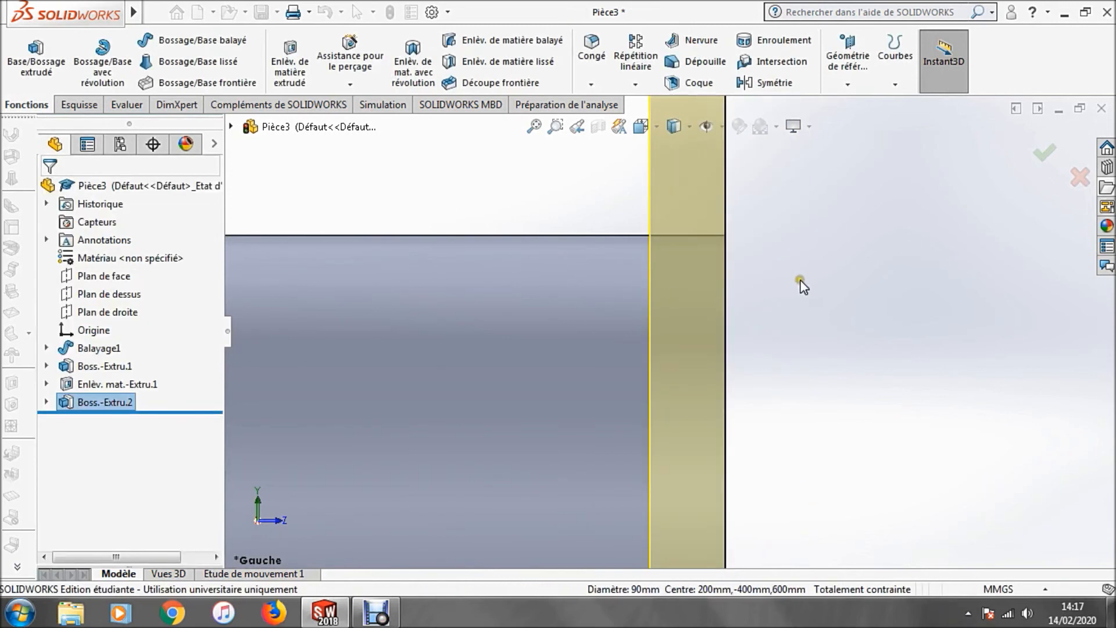
Step: Start a new sketch on the outer face of the new flange and view it from the front
scroll(814, 274, up, 5)
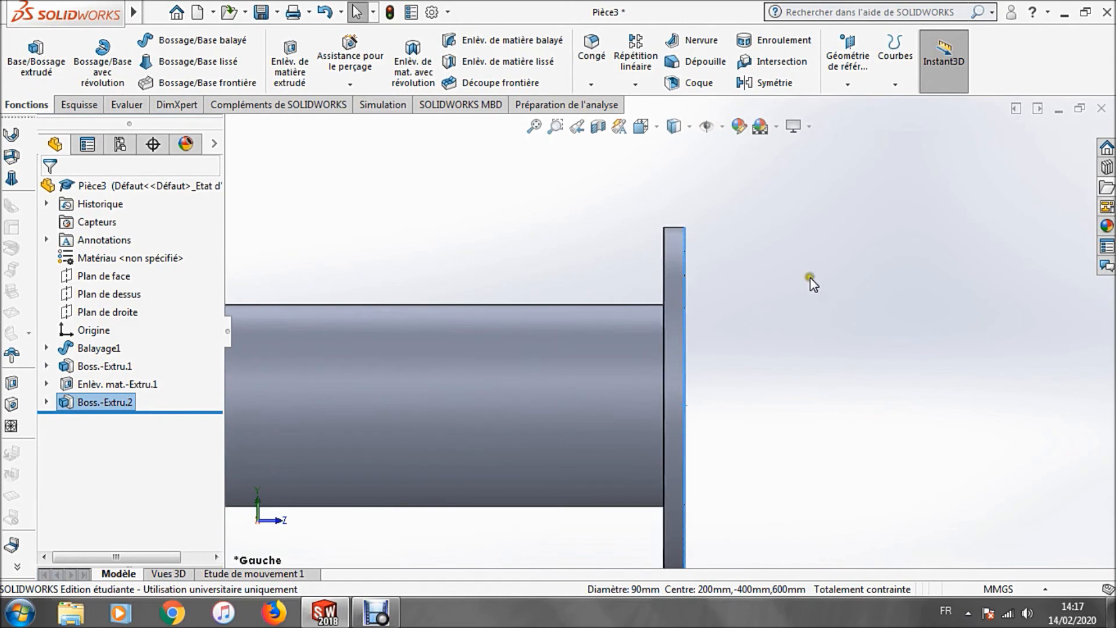
mouse_move(810, 282)
middle_down()
mouse_move(815, 268)
mouse_move(755, 267)
mouse_move(784, 288)
middle_up()
click(783, 287)
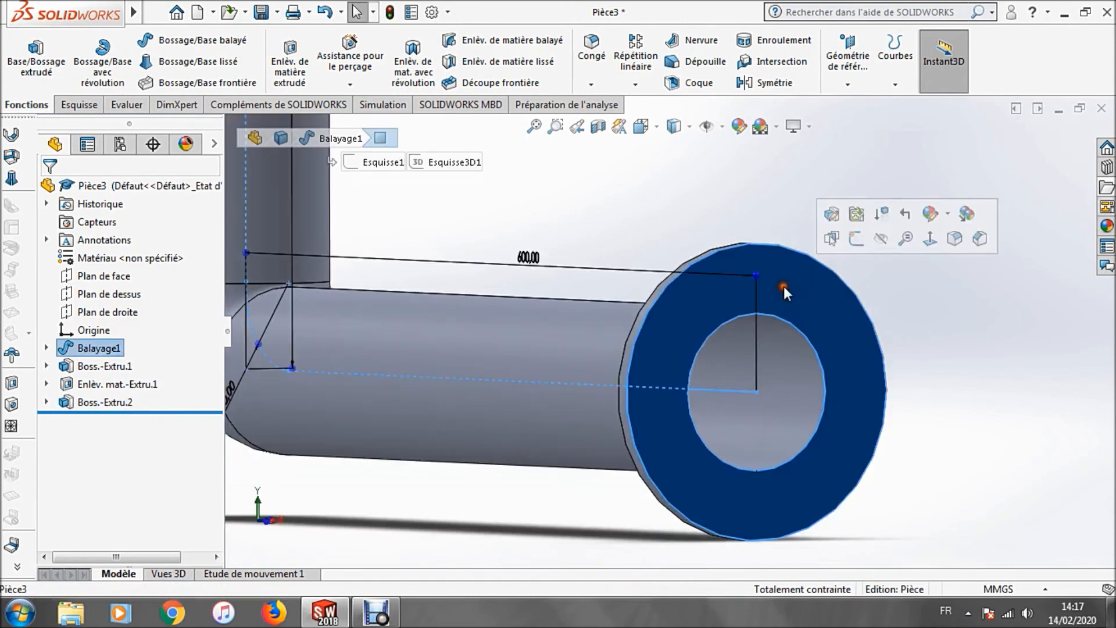
click(854, 240)
click(654, 129)
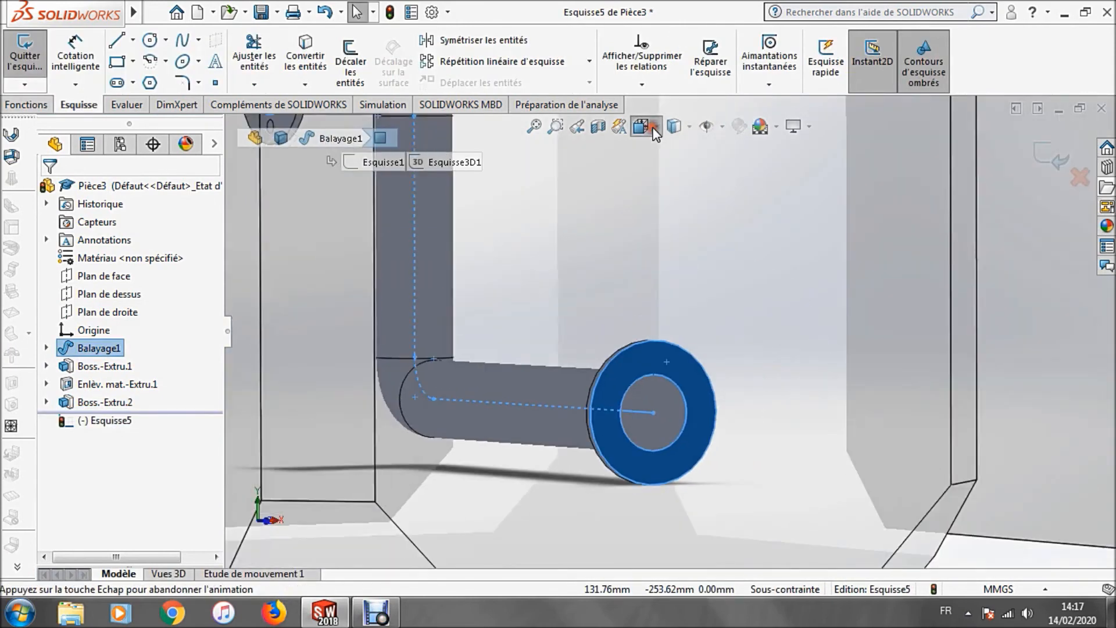
click(615, 322)
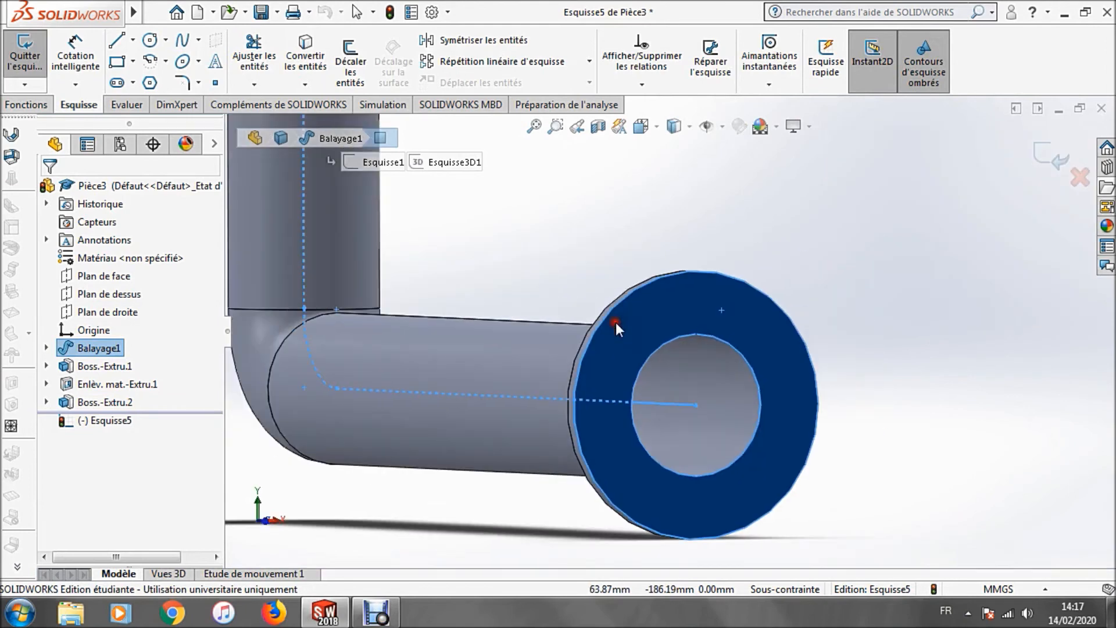
click(912, 467)
scroll(742, 472, down, 6)
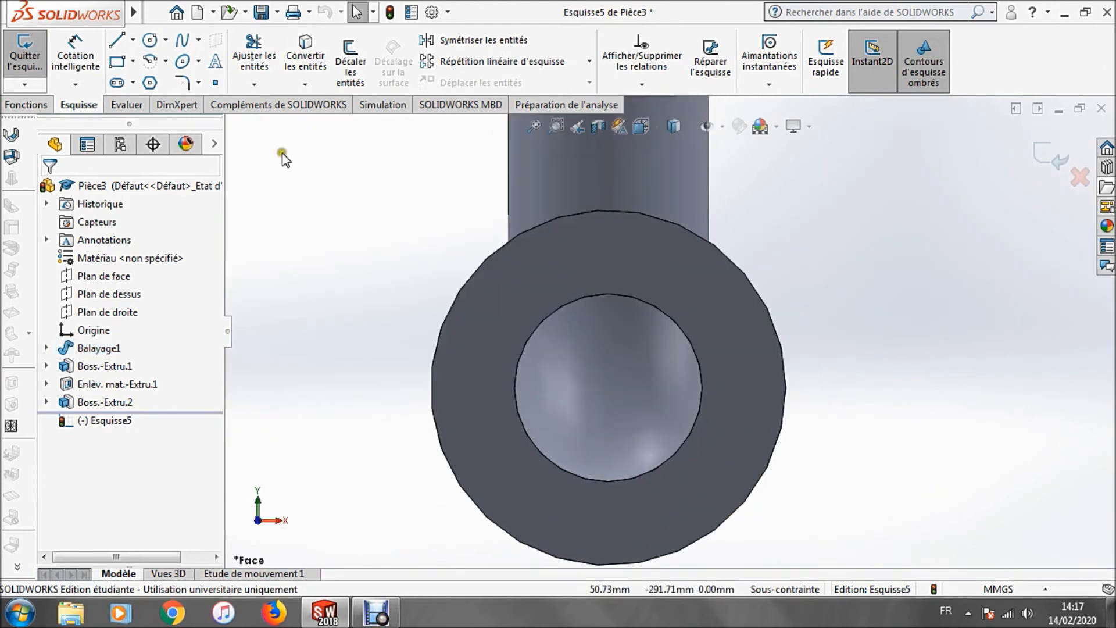
Step: Draw a construction circle concentric with the flange's bore and set its diameter to 125 mm
click(152, 42)
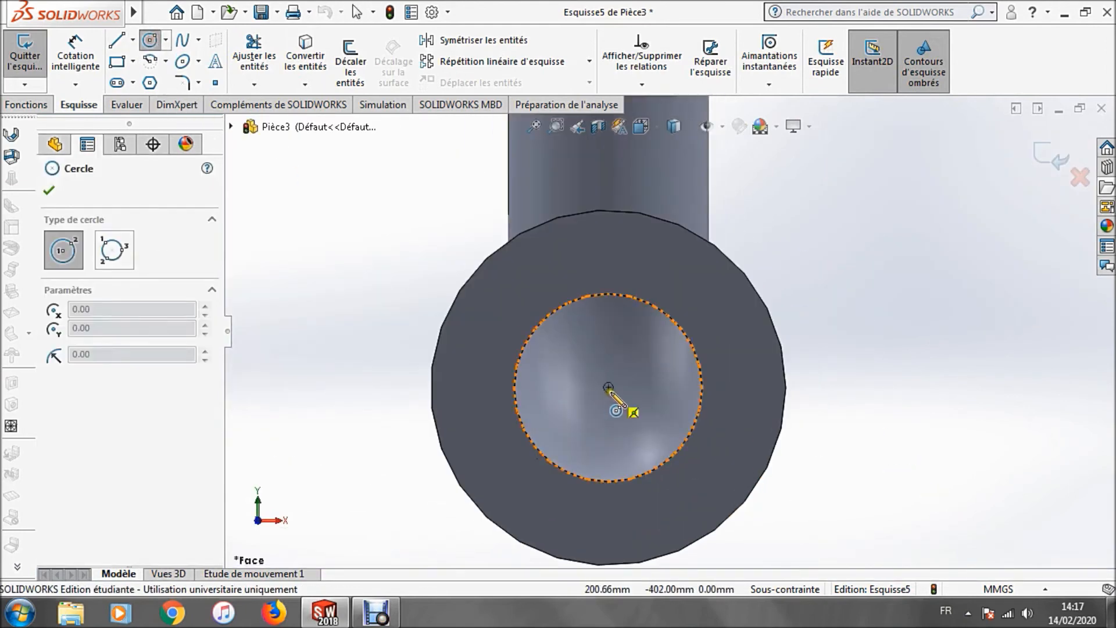
click(608, 388)
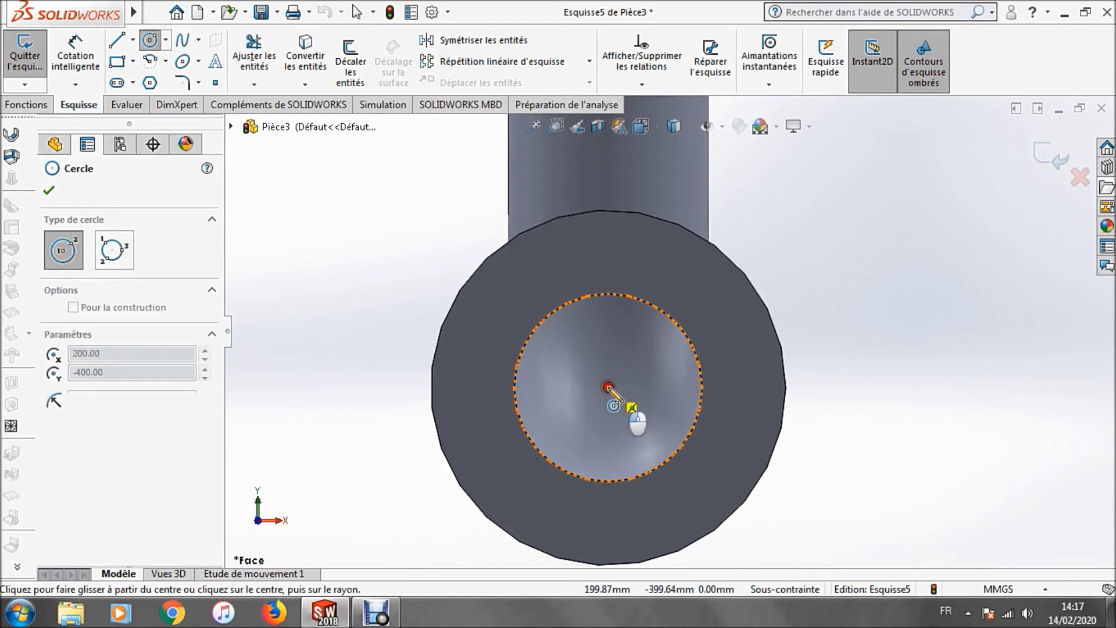
click(608, 253)
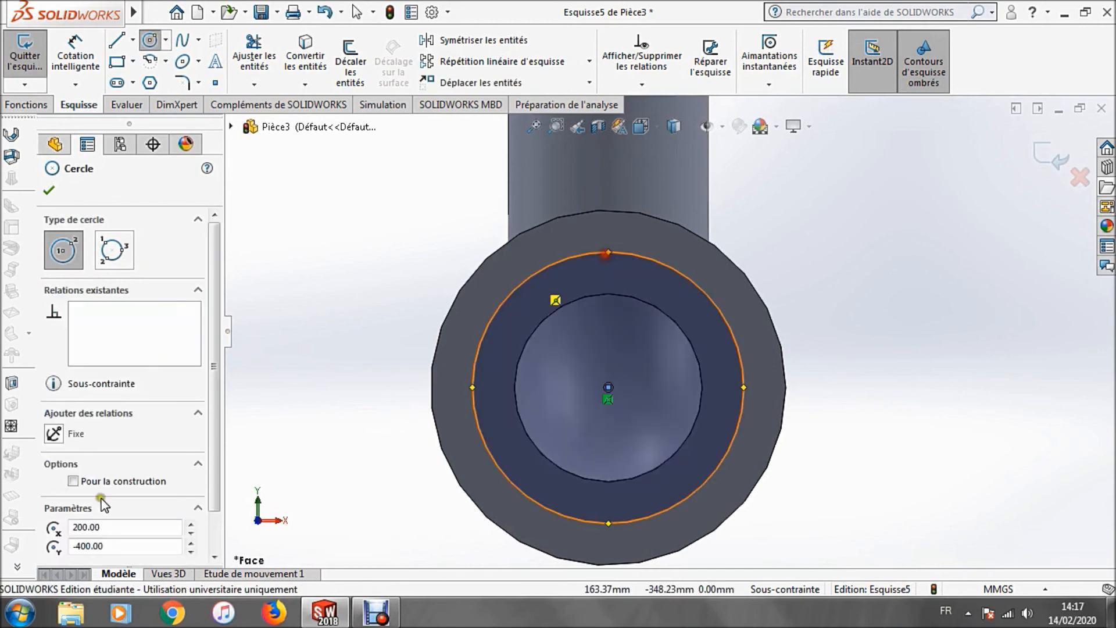
click(72, 481)
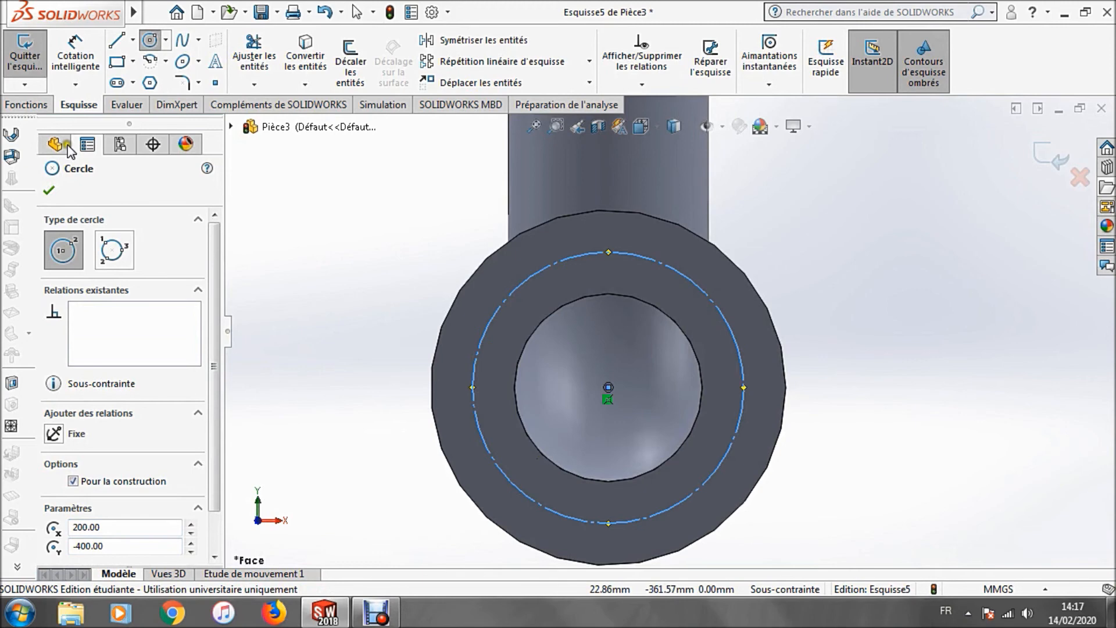
click(75, 58)
click(540, 274)
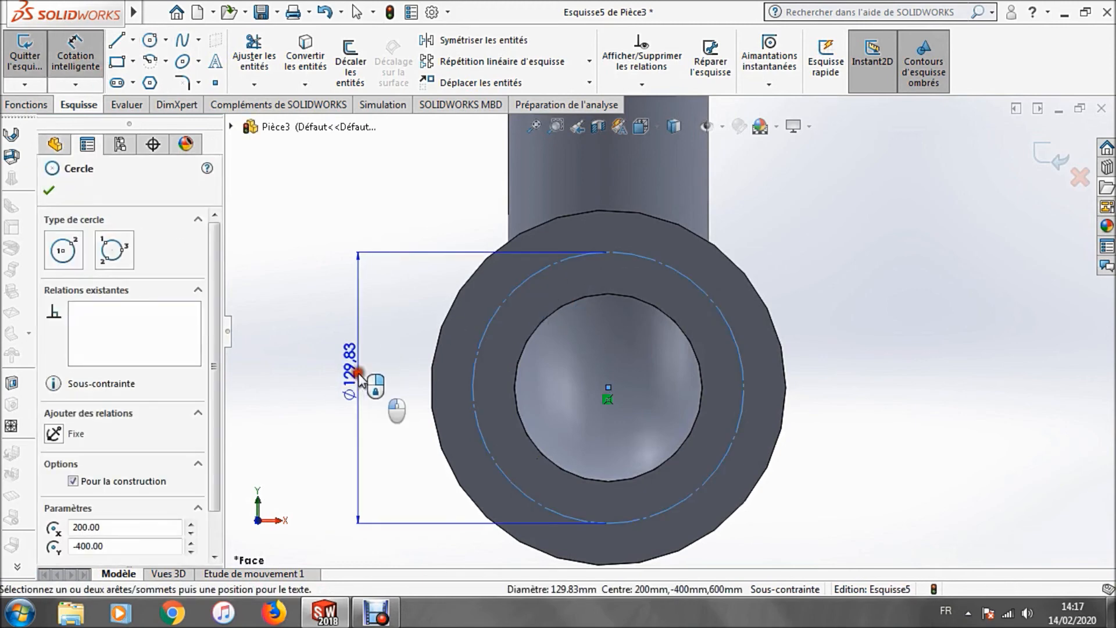
click(357, 373)
text(125)
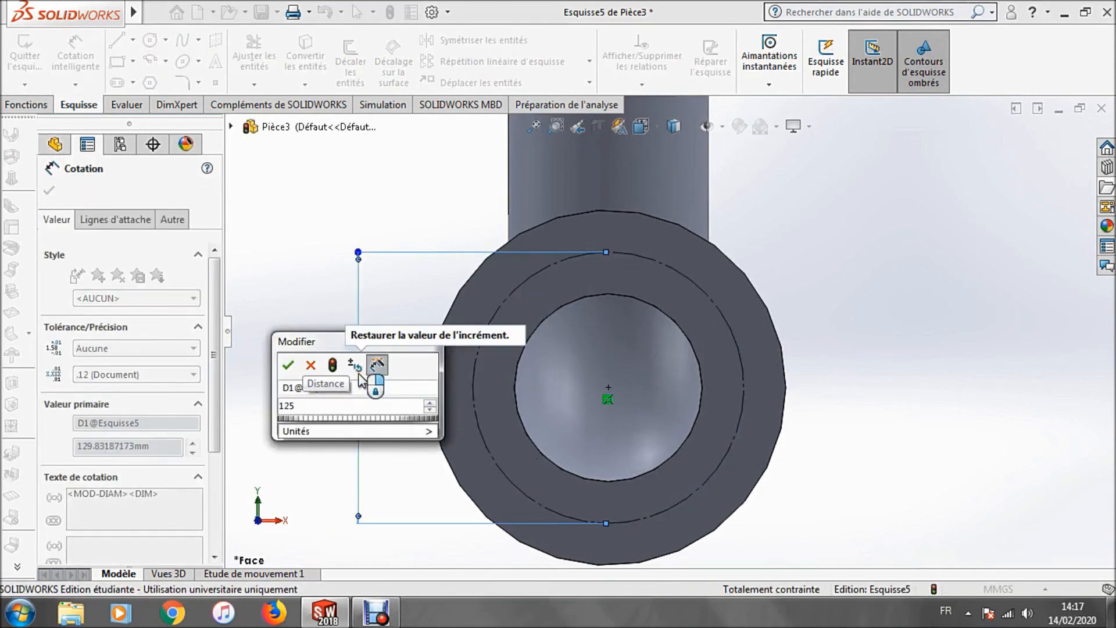
key(Return)
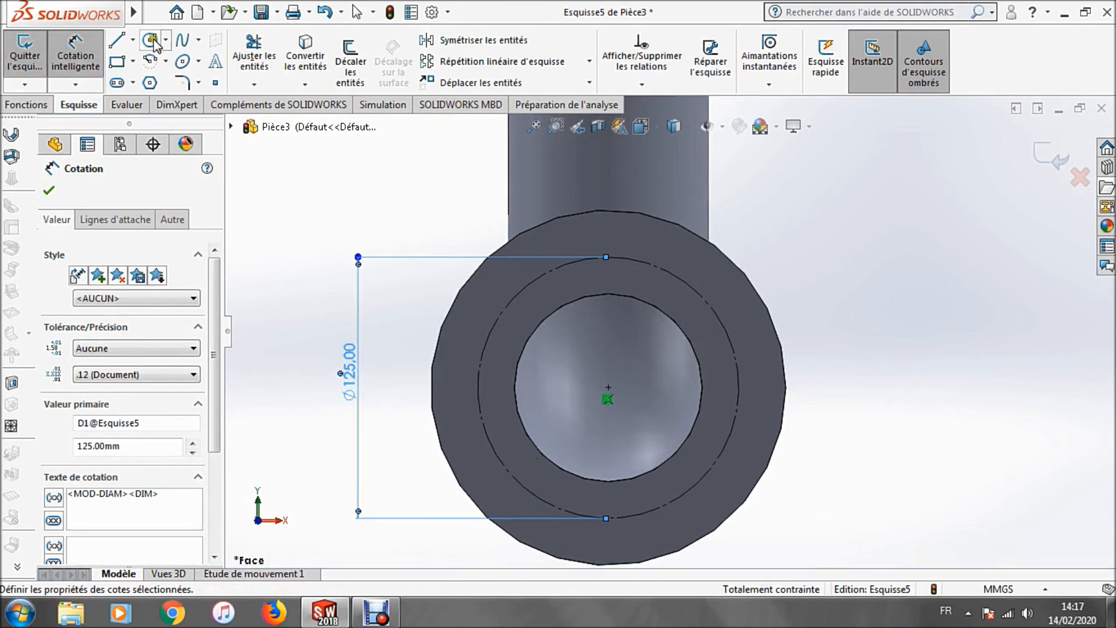
Step: Draw a hole circle centred on the uppermost point of the construction circle and set its diameter to 17 mm
click(152, 41)
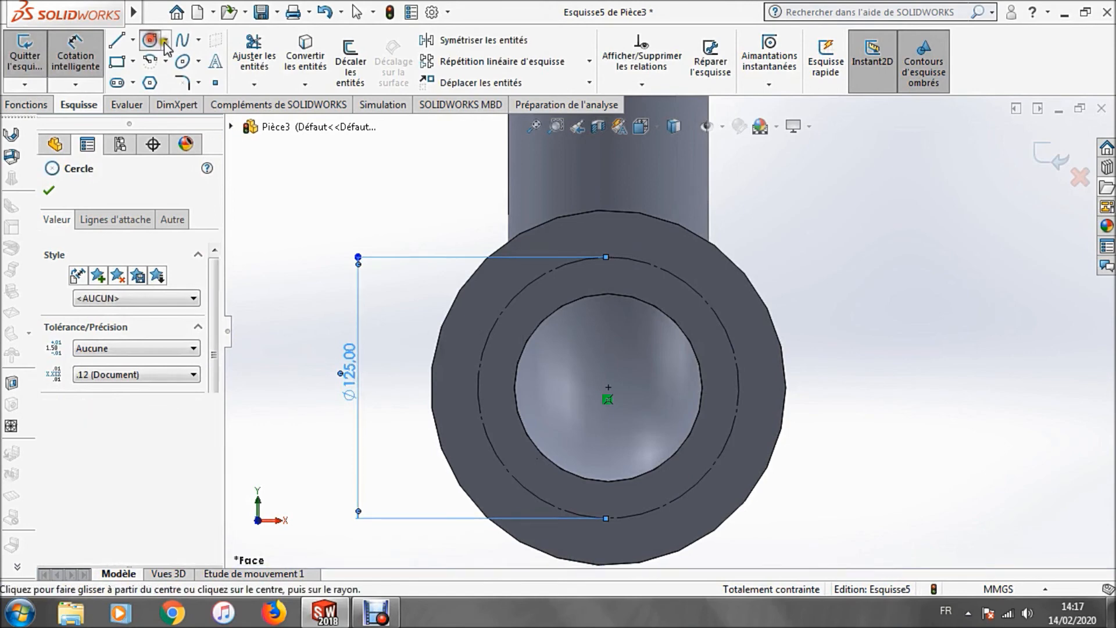
click(607, 257)
click(630, 243)
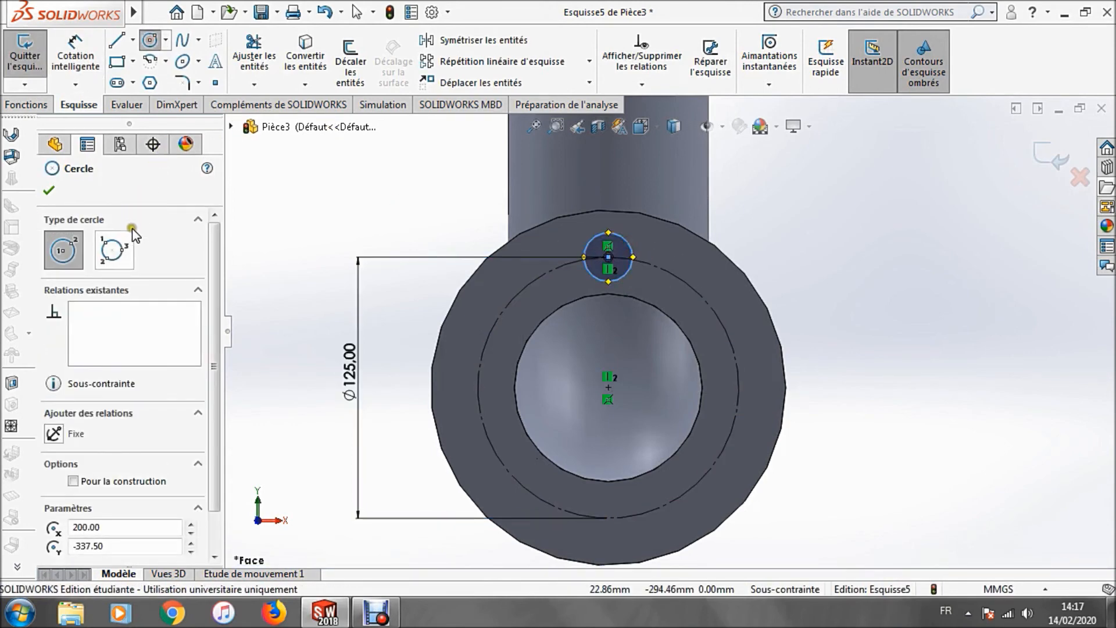
click(75, 55)
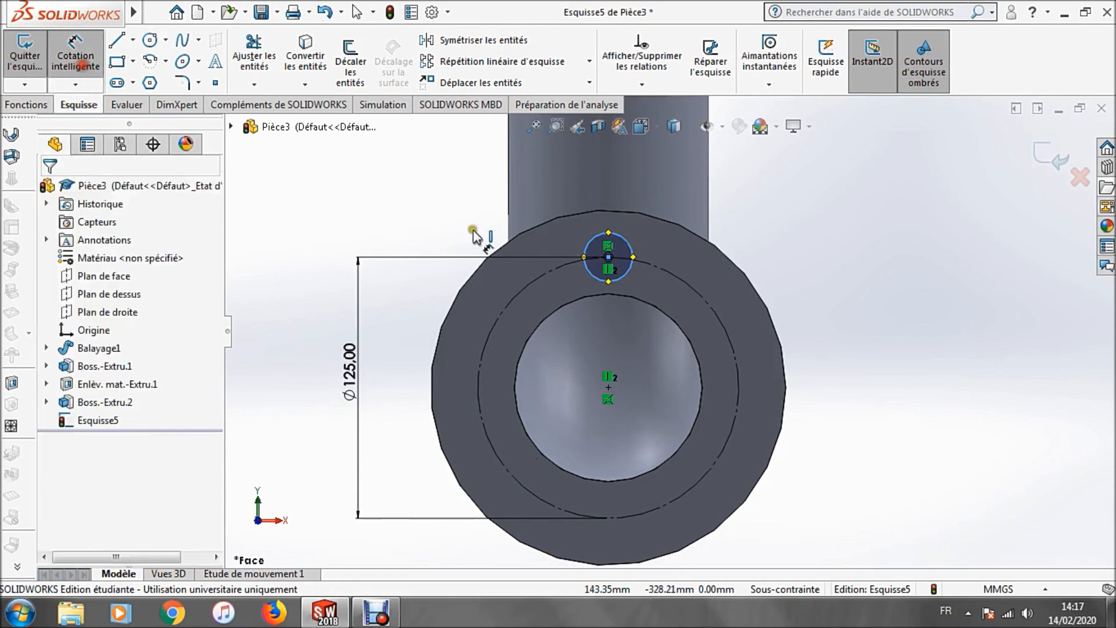
click(628, 248)
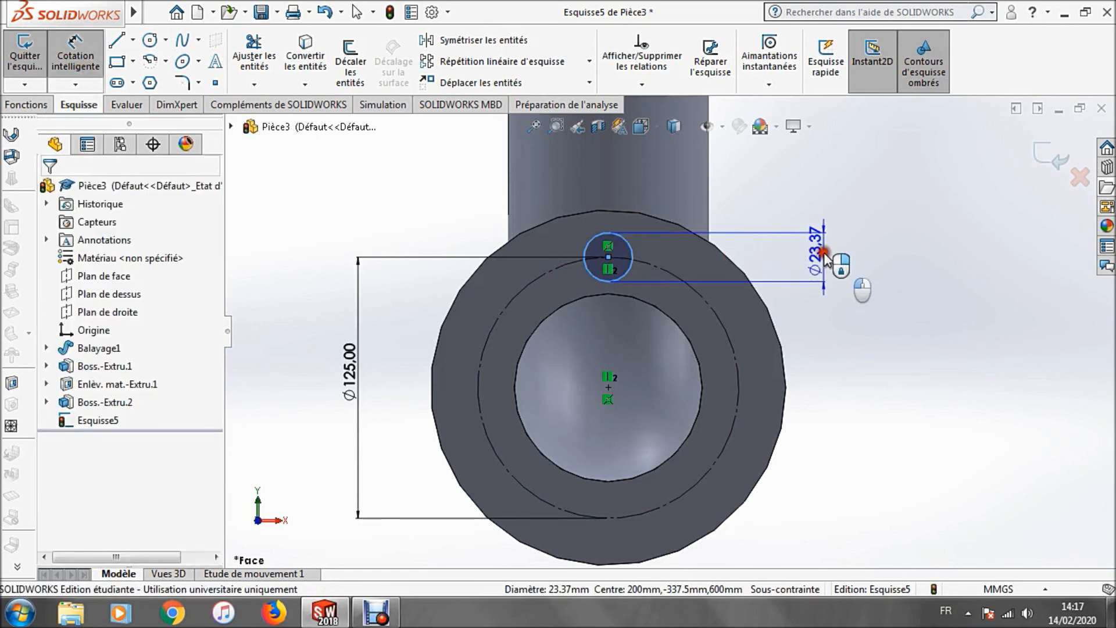
click(821, 262)
text(17)
key(Return)
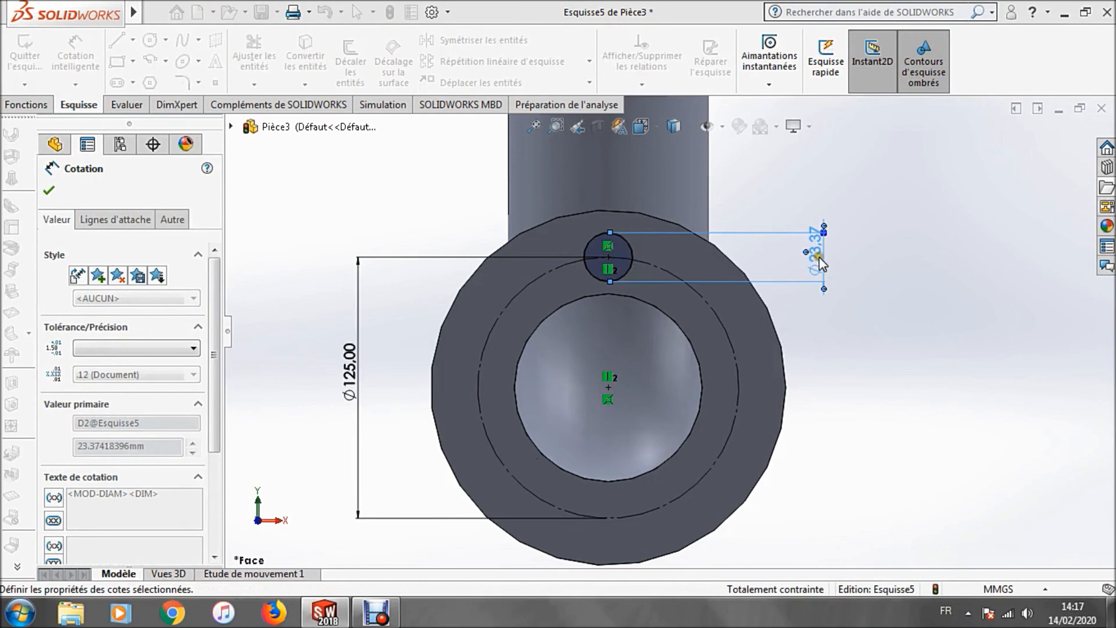
Step: Cut-extrude the 17 mm circle through the flange with the end condition set to up to next surface
click(40, 106)
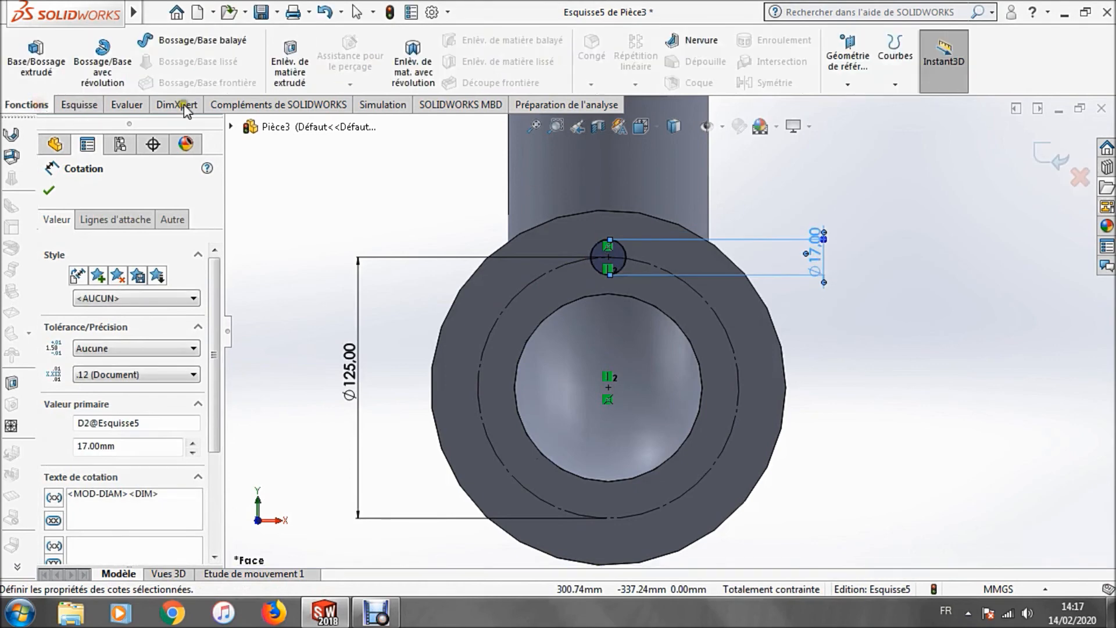
click(294, 65)
click(140, 289)
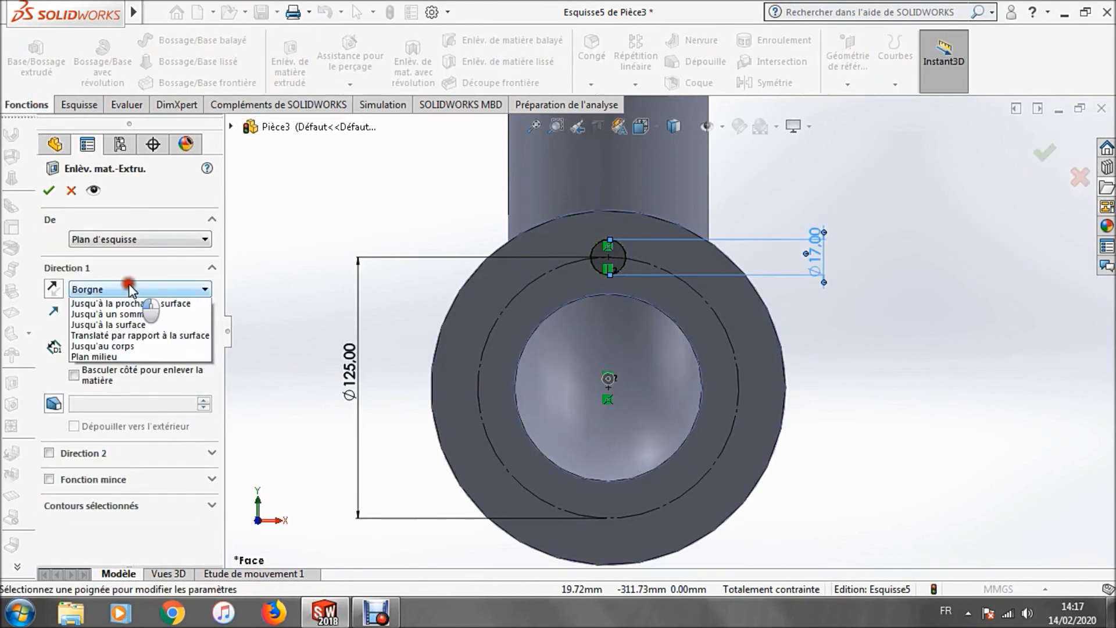
click(151, 337)
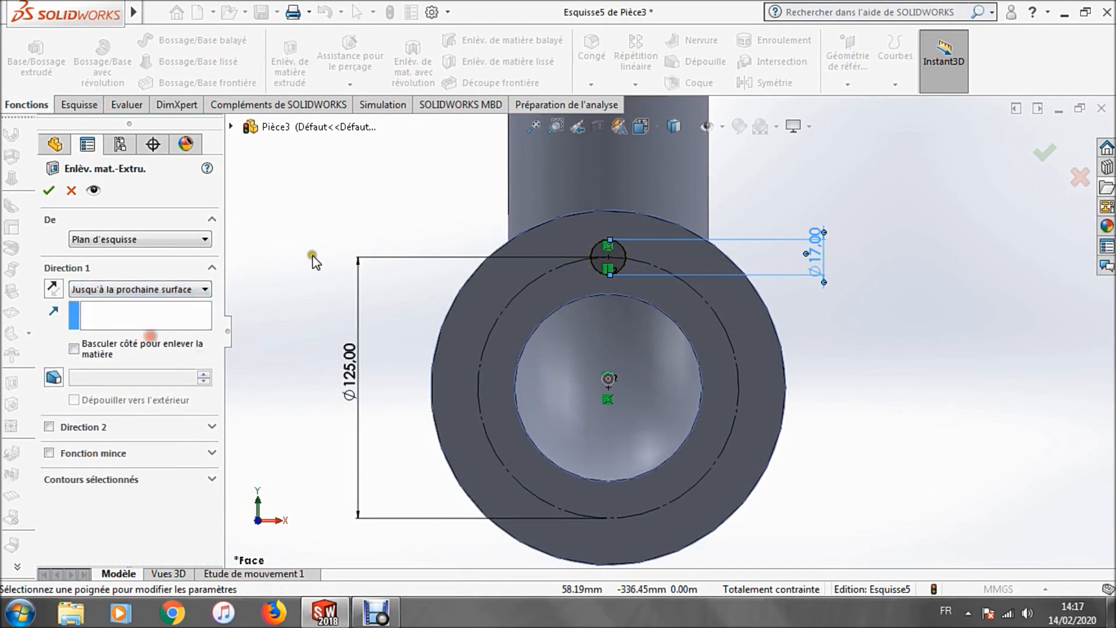
middle_drag(388, 200, 444, 215)
scroll(444, 215, up, 1)
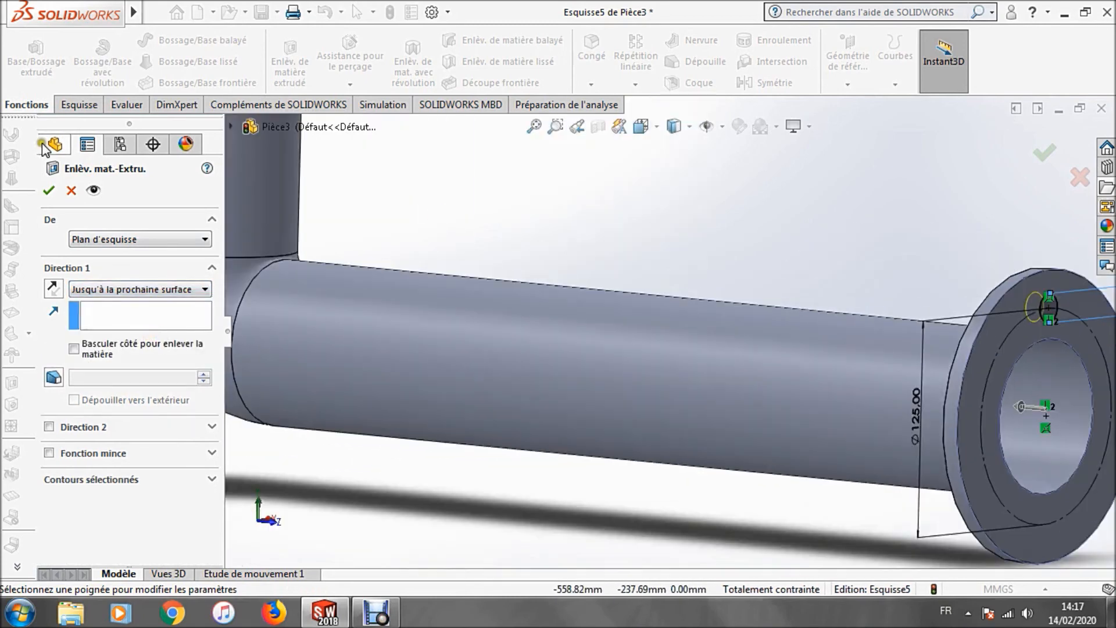
click(49, 190)
scroll(955, 280, up, 3)
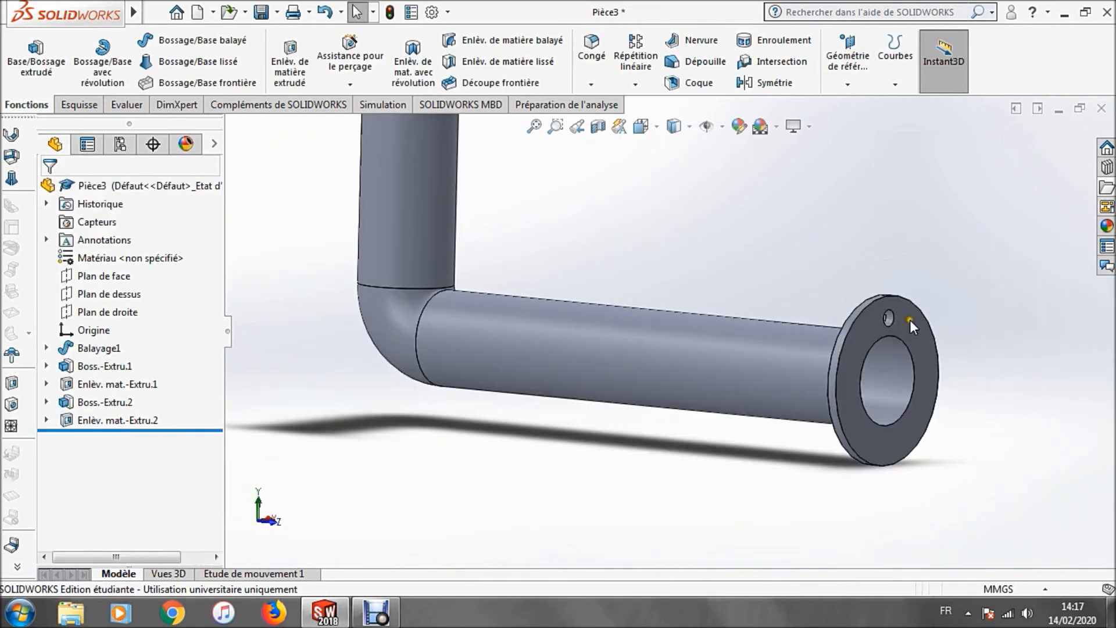
scroll(885, 367, down, 4)
scroll(885, 366, up, 1)
middle_drag(884, 366, 814, 337)
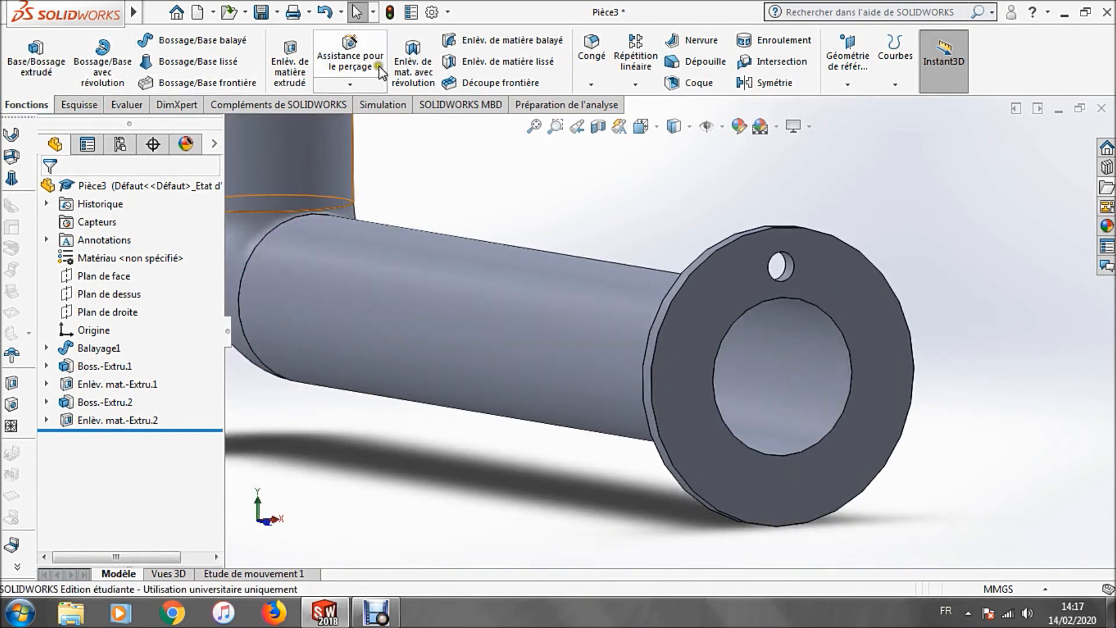
Step: Circular-pattern the 17 mm hole cut around the flange's outer edge, with 6 equally spaced instances over 360 degrees
click(645, 84)
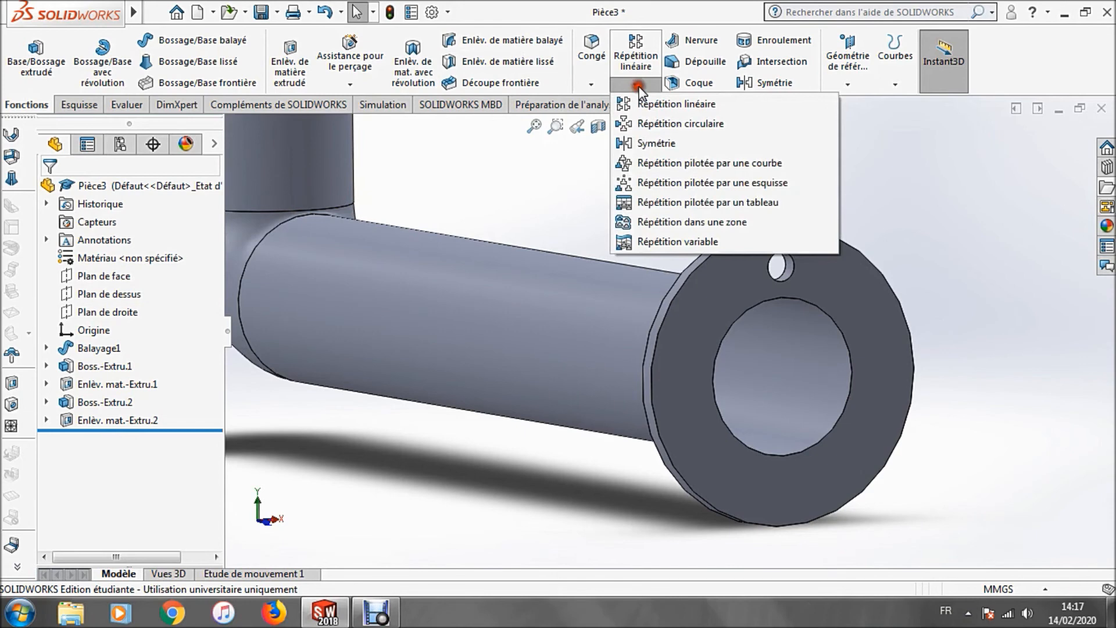
click(737, 124)
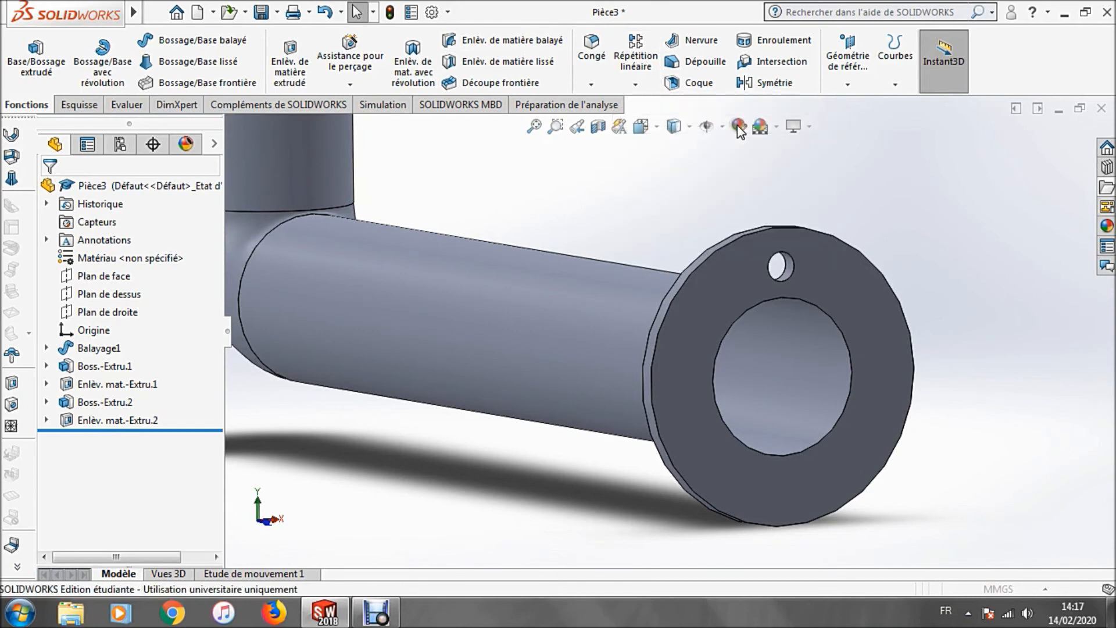
click(119, 244)
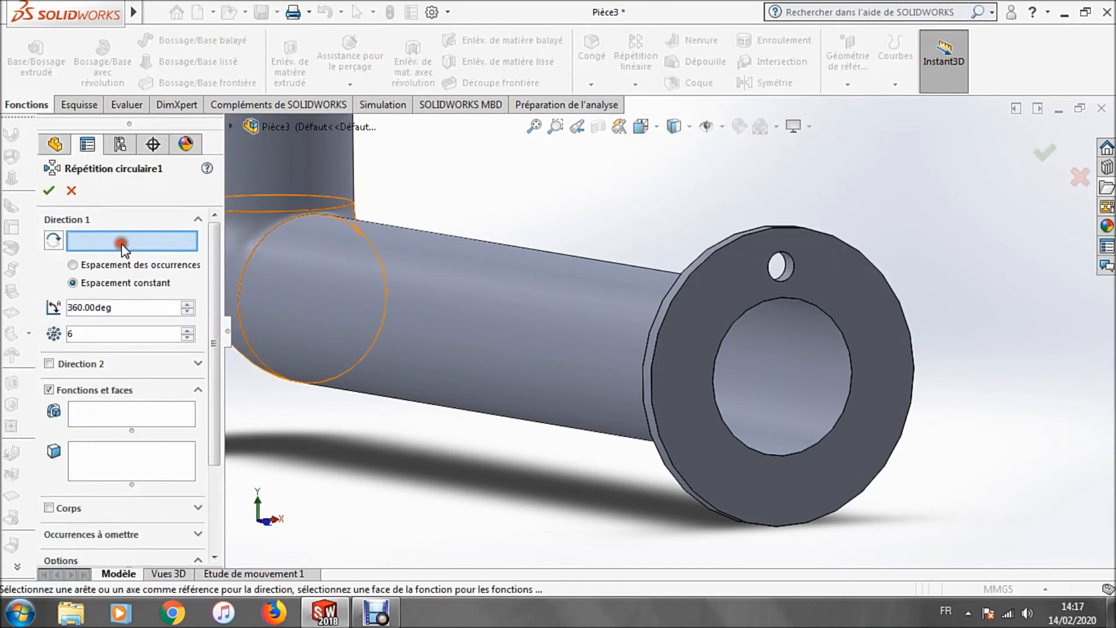
click(716, 250)
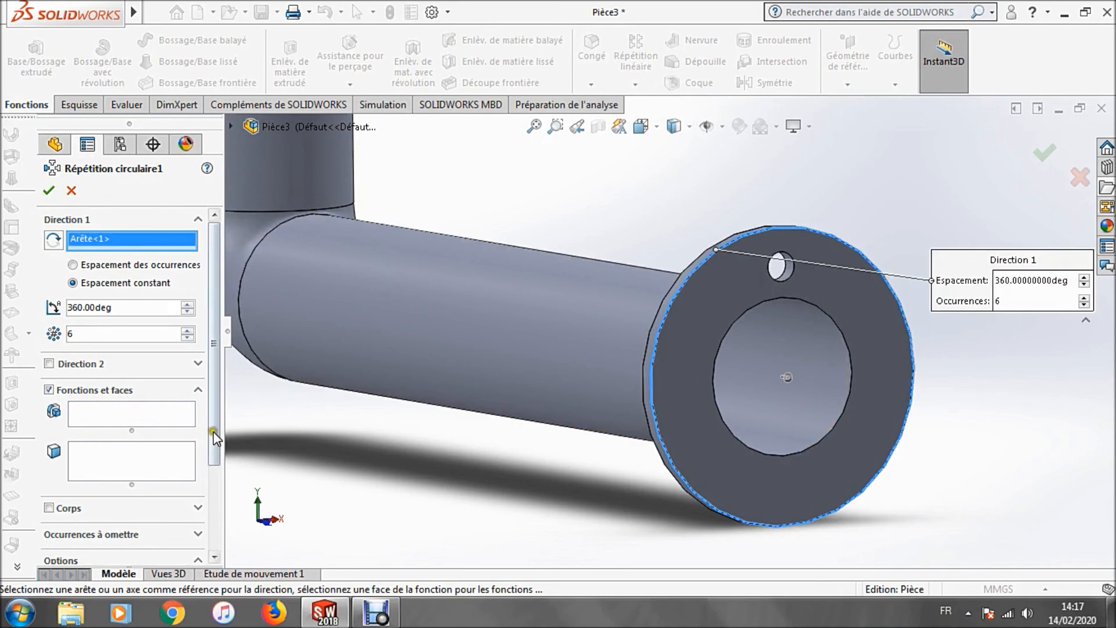
click(88, 414)
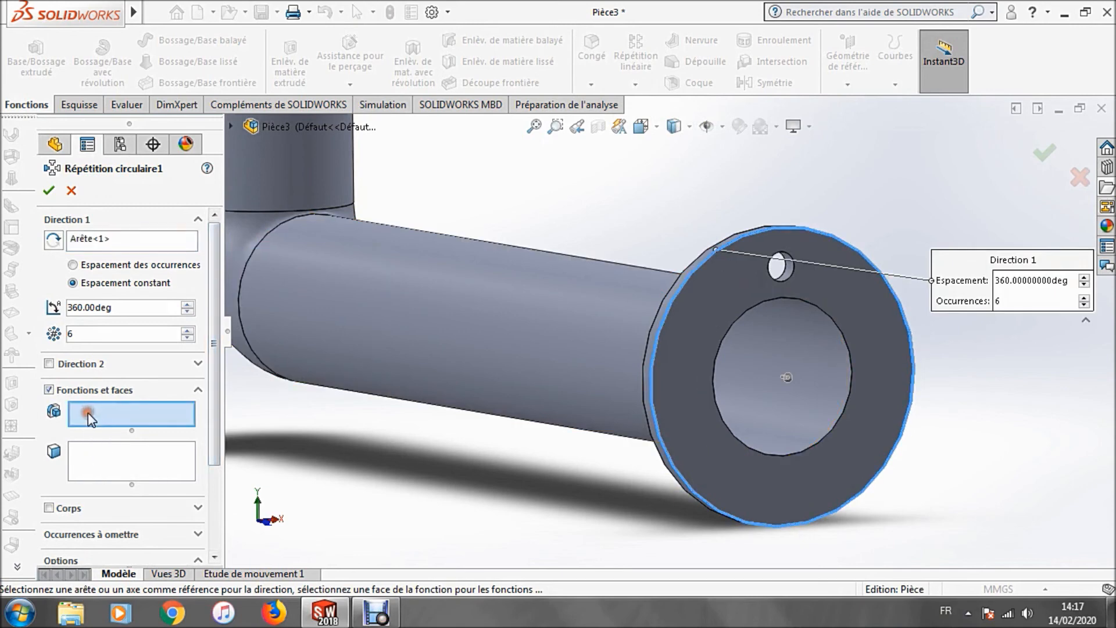
click(231, 125)
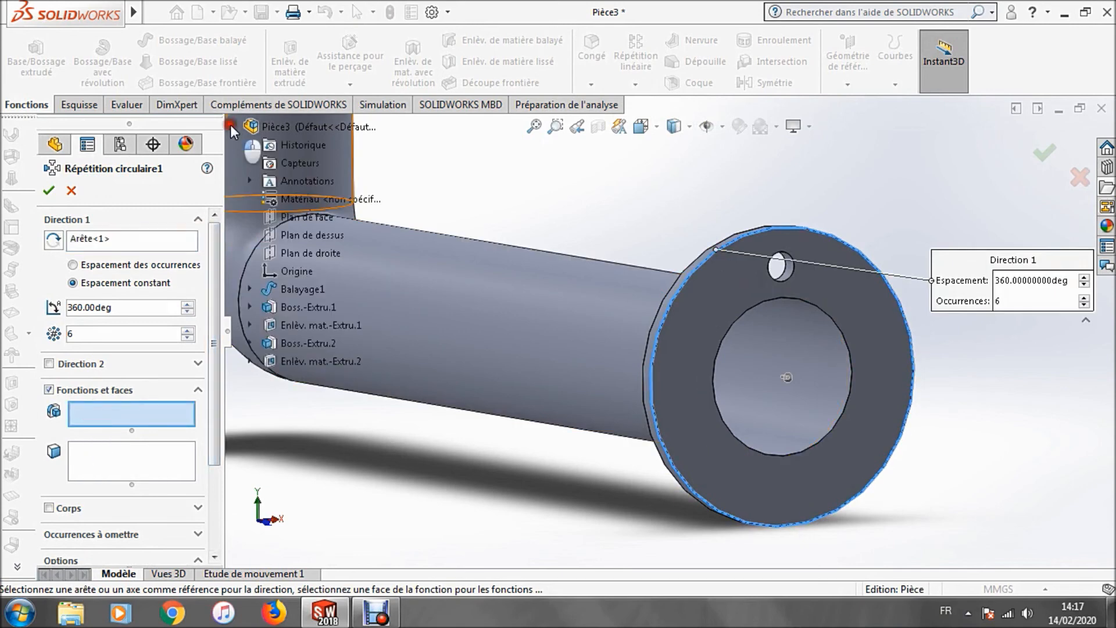
click(330, 363)
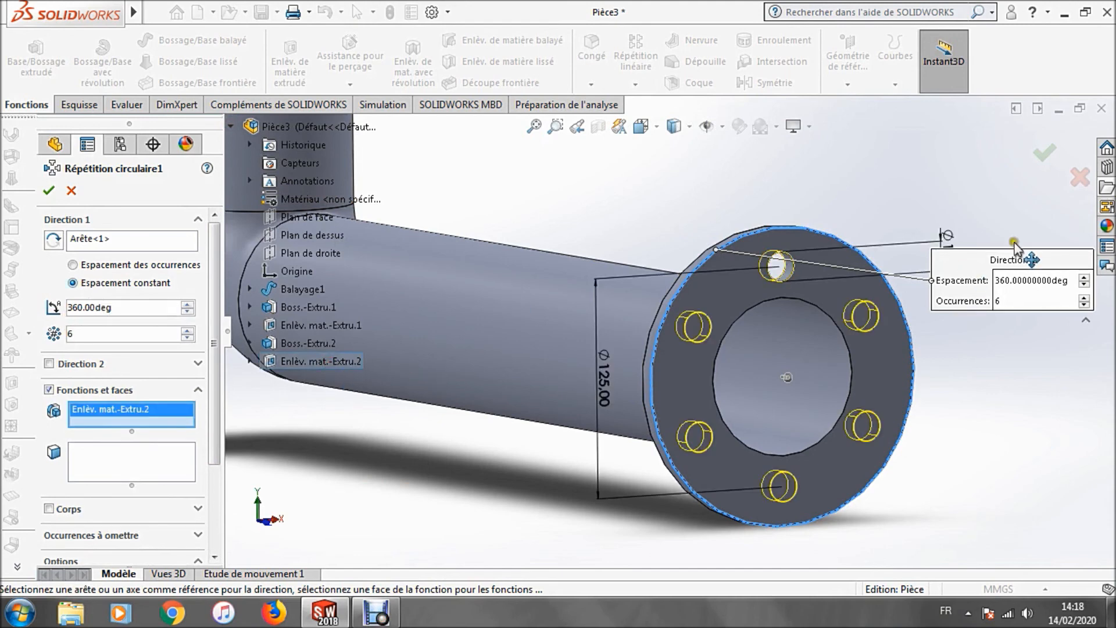
click(1045, 152)
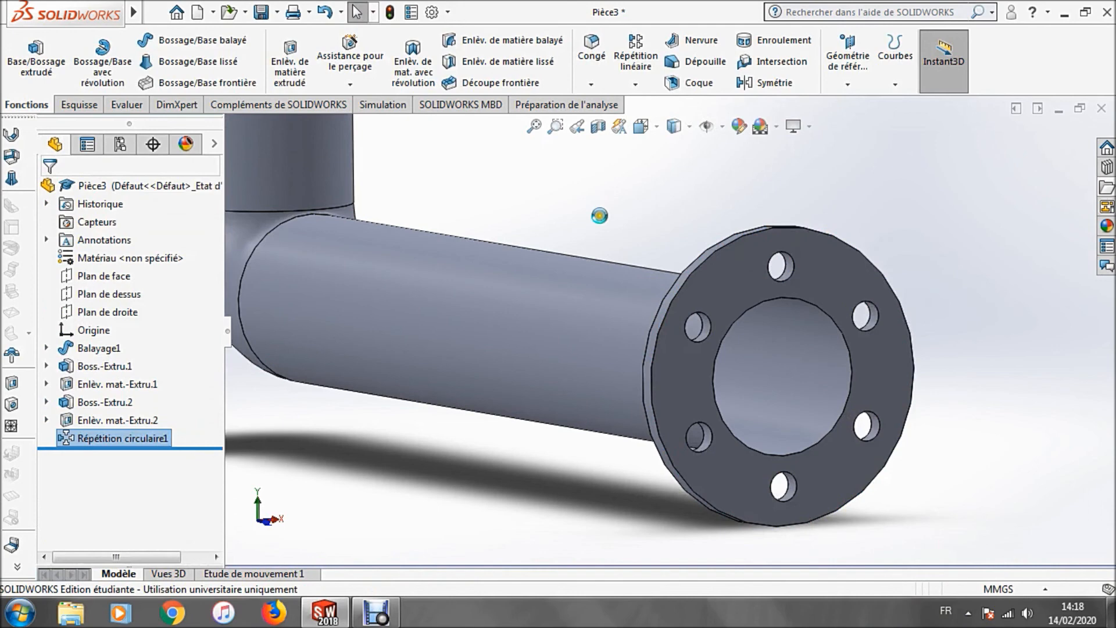
Step: Apply the material 3.1325 (EN-AW 2017A) from the DIN aluminium alloys to the pipe part
click(601, 225)
scroll(601, 225, up, 7)
click(537, 130)
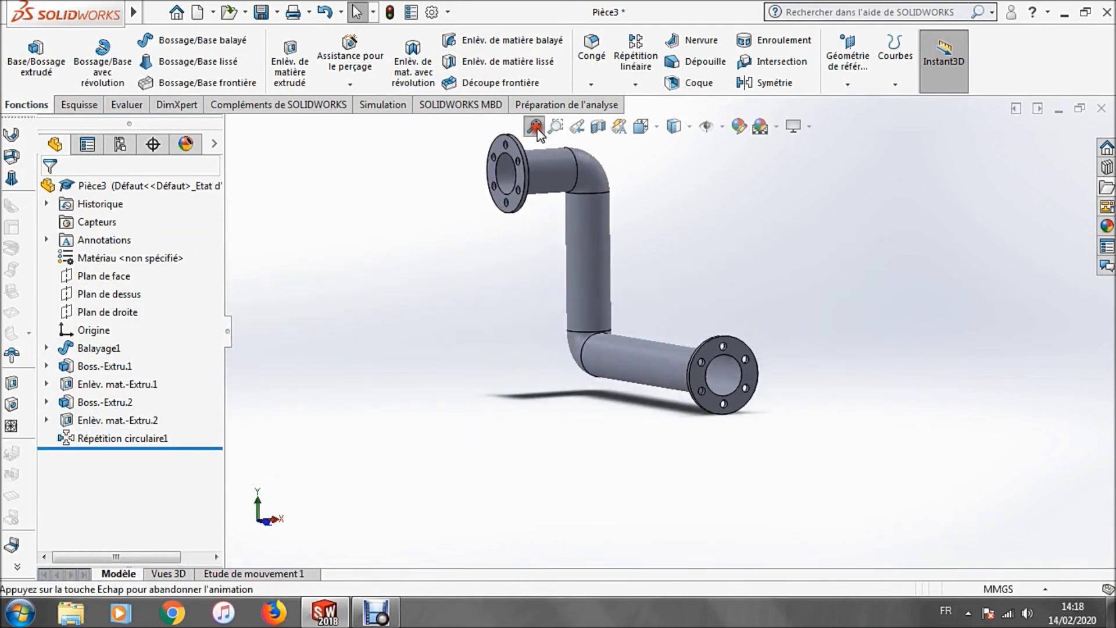
middle_drag(752, 331, 629, 315)
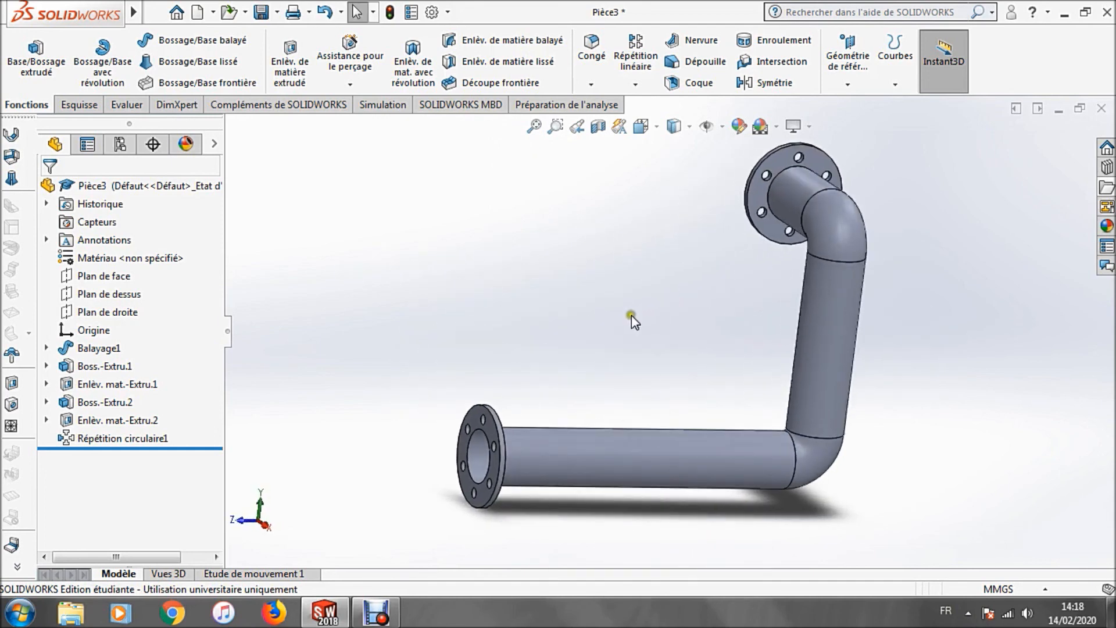
right_click(124, 264)
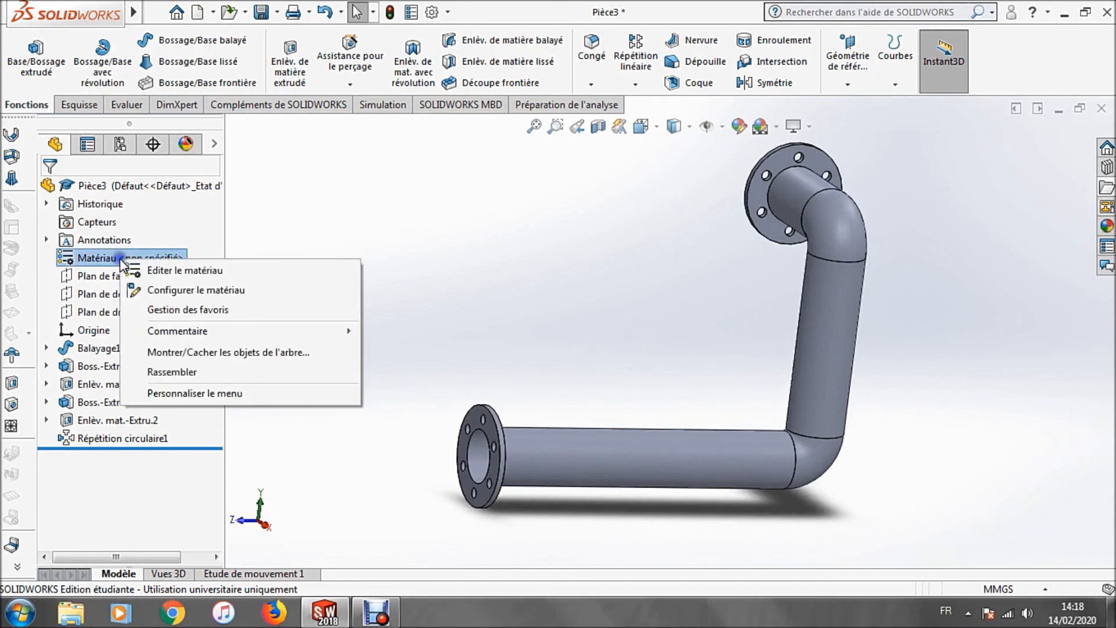
click(174, 267)
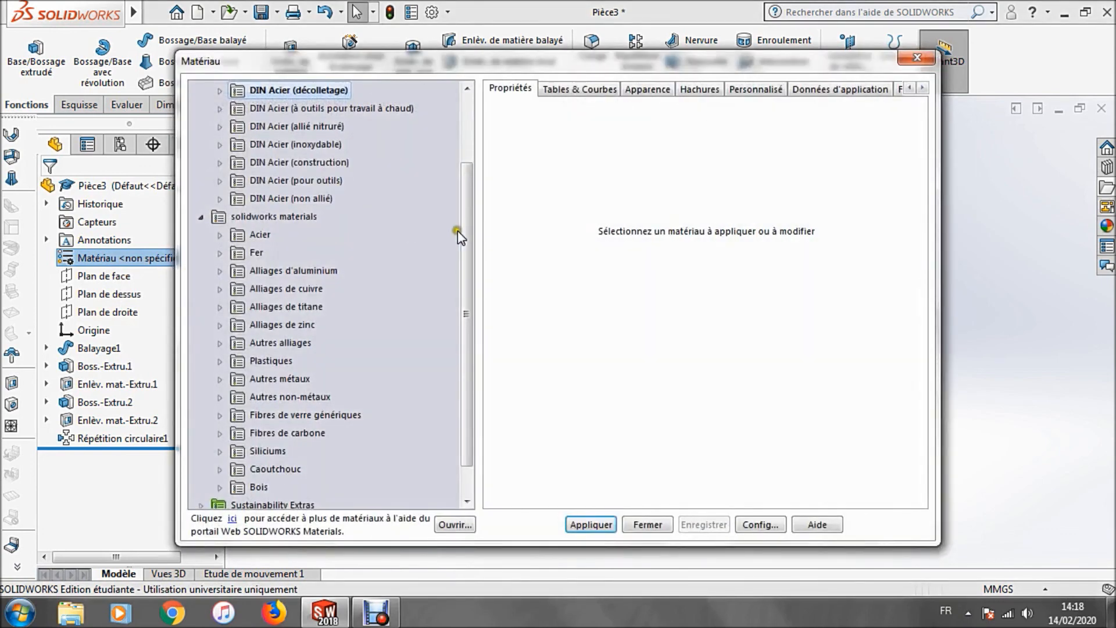
drag(473, 180, 474, 140)
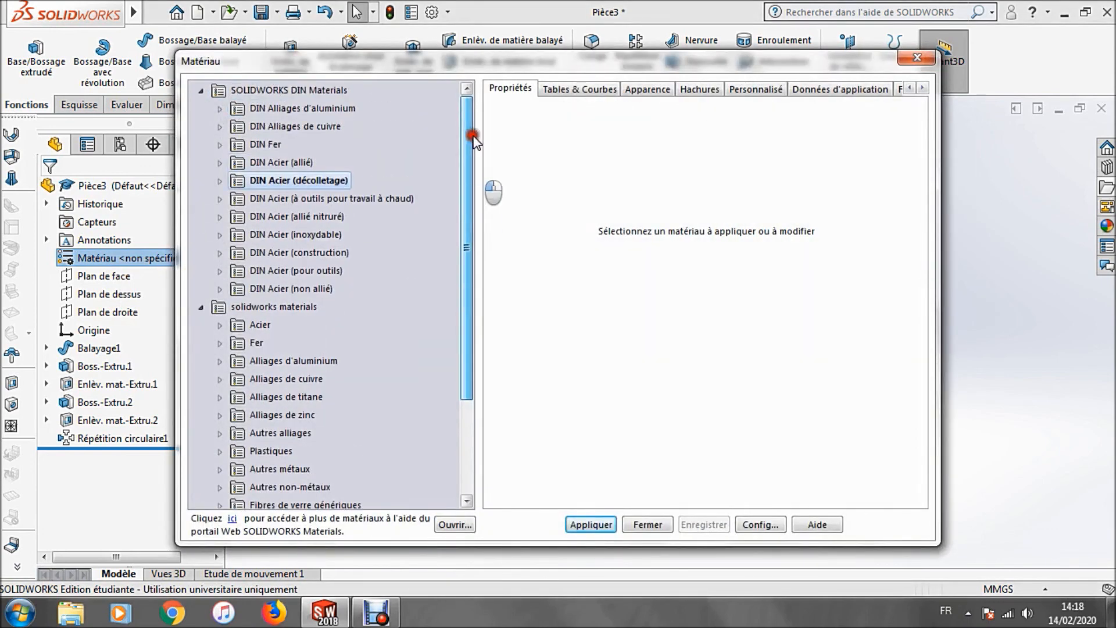
click(219, 108)
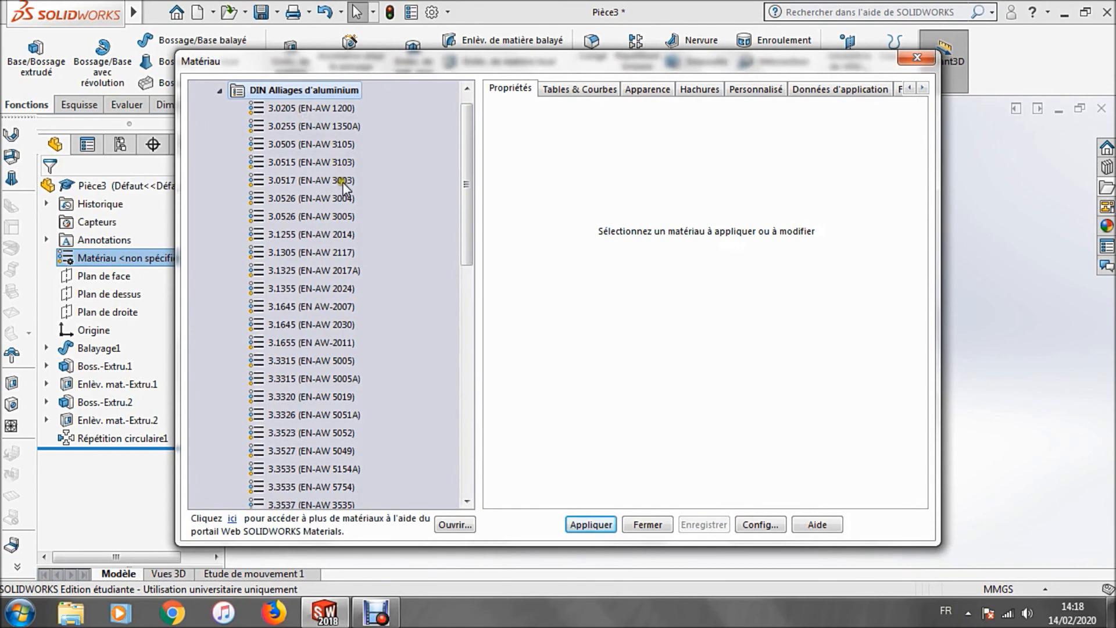
click(348, 271)
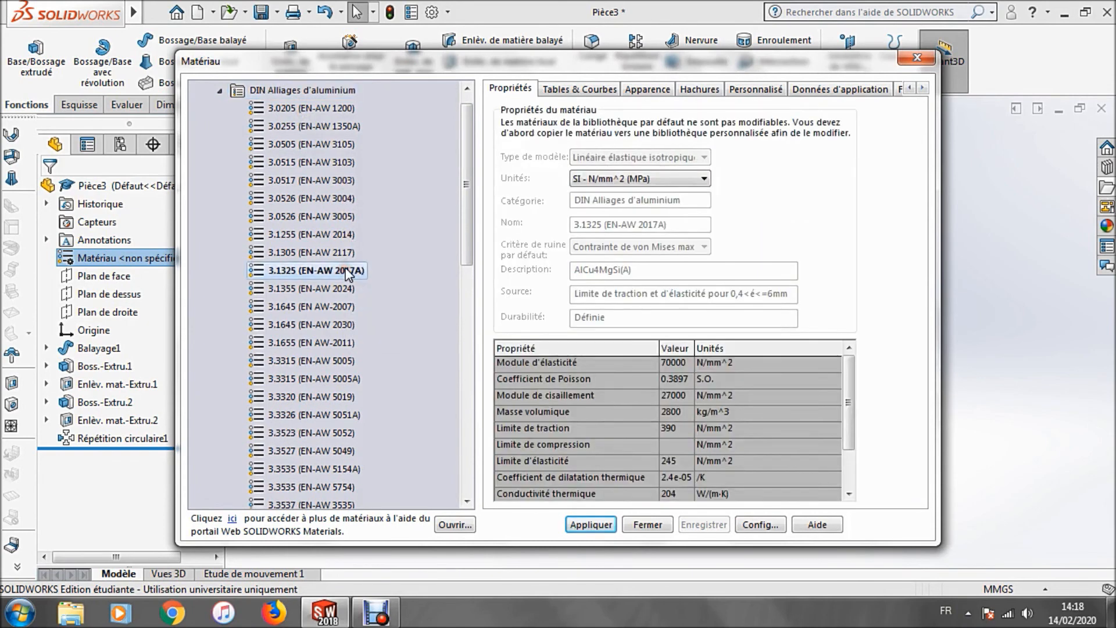
click(595, 526)
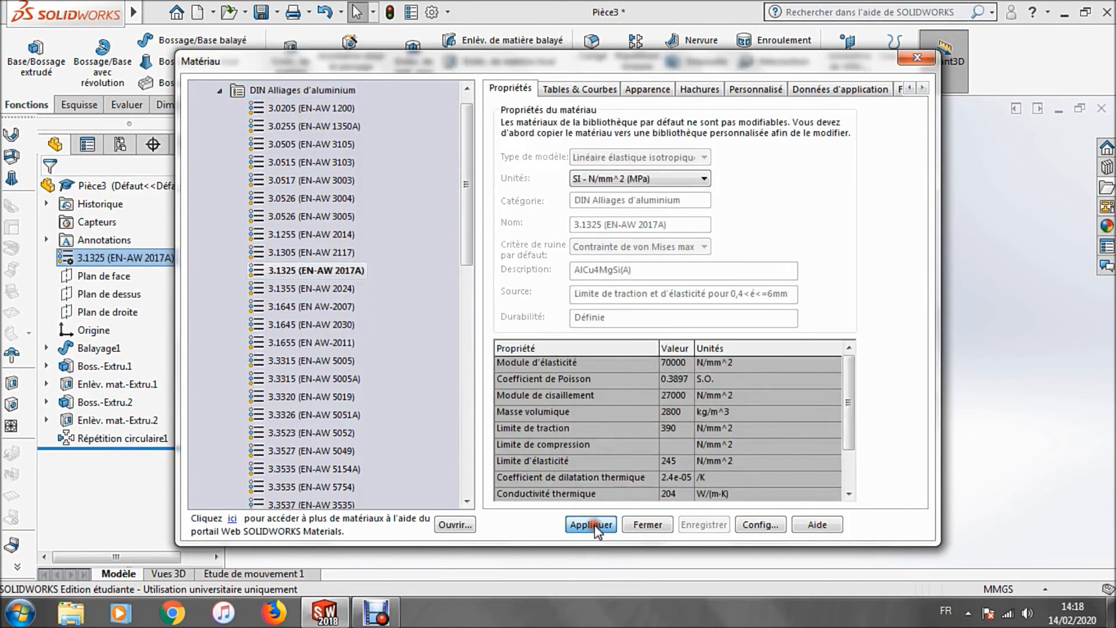
click(647, 525)
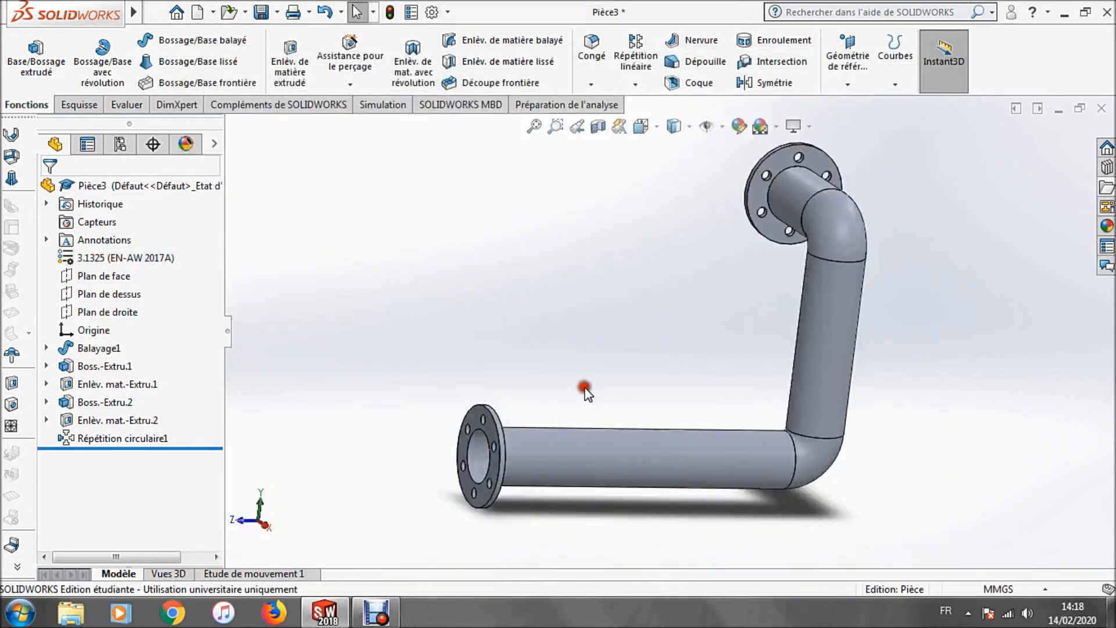
Step: Evaluate the part's mass properties, highlight the mass value and close the report
middle_drag(595, 344, 651, 340)
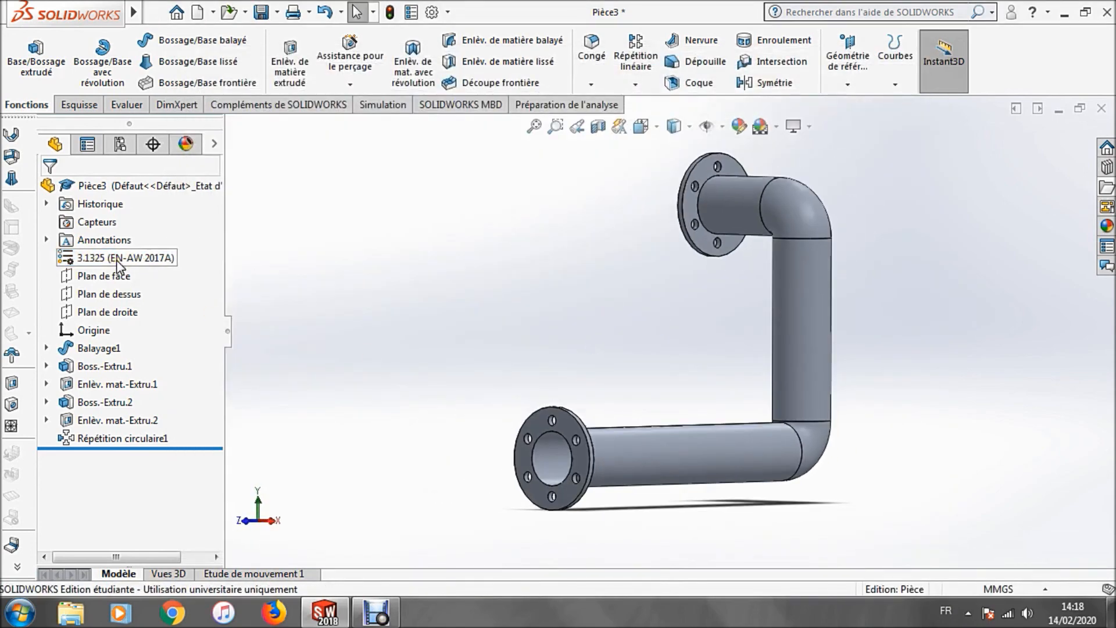
click(126, 106)
click(124, 58)
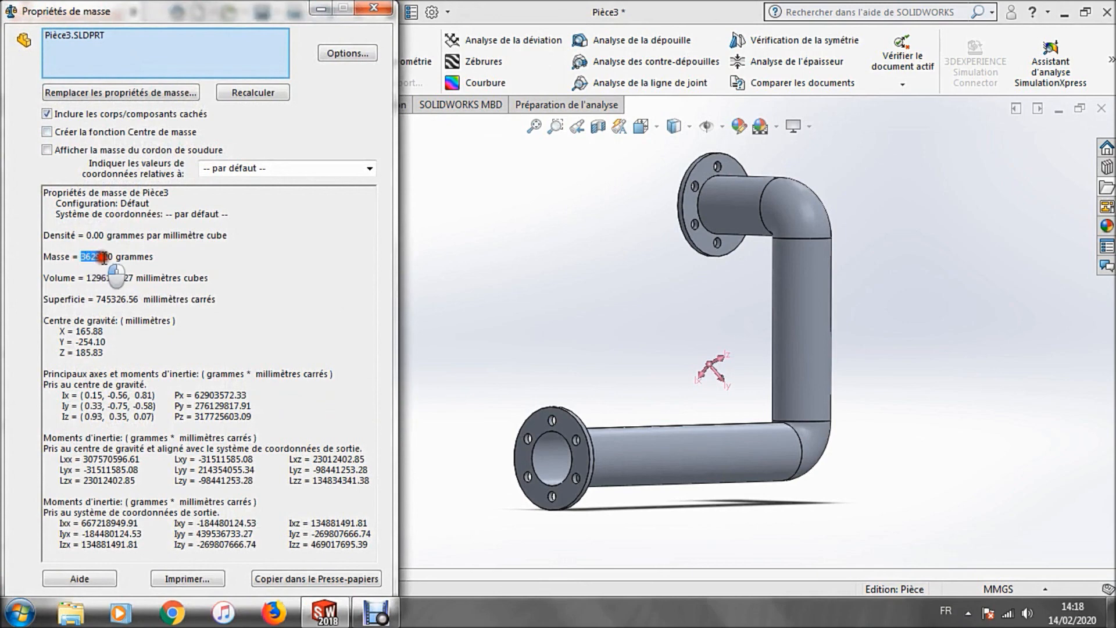
drag(120, 257, 156, 257)
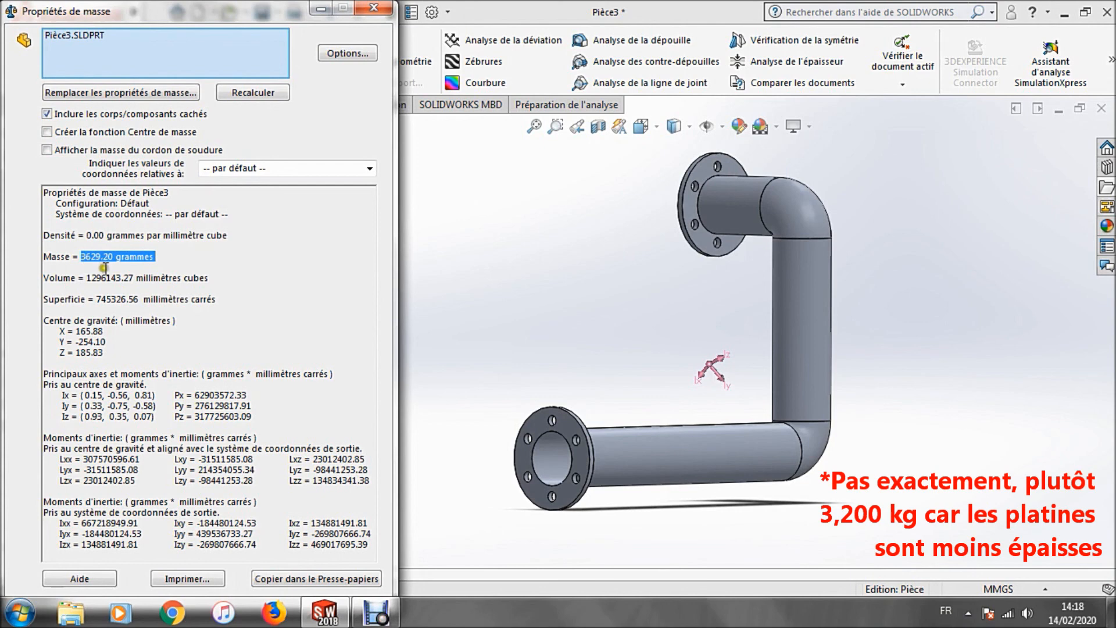
click(374, 10)
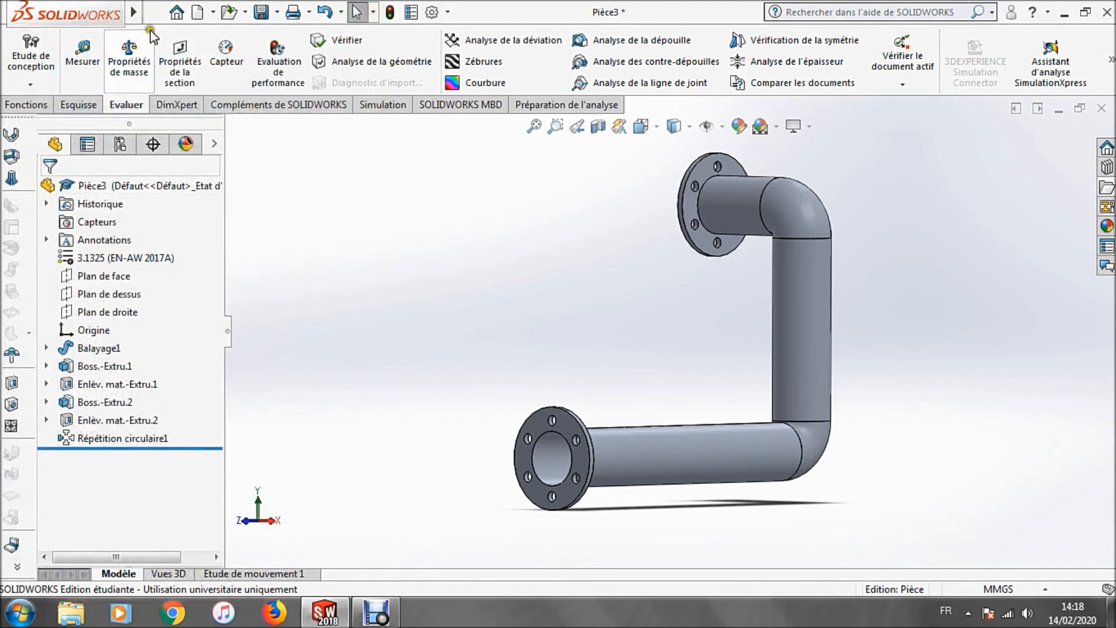
Step: Save the part on the desktop (Bureau) under the file name TP3C_NOM.SLDPRT
click(158, 12)
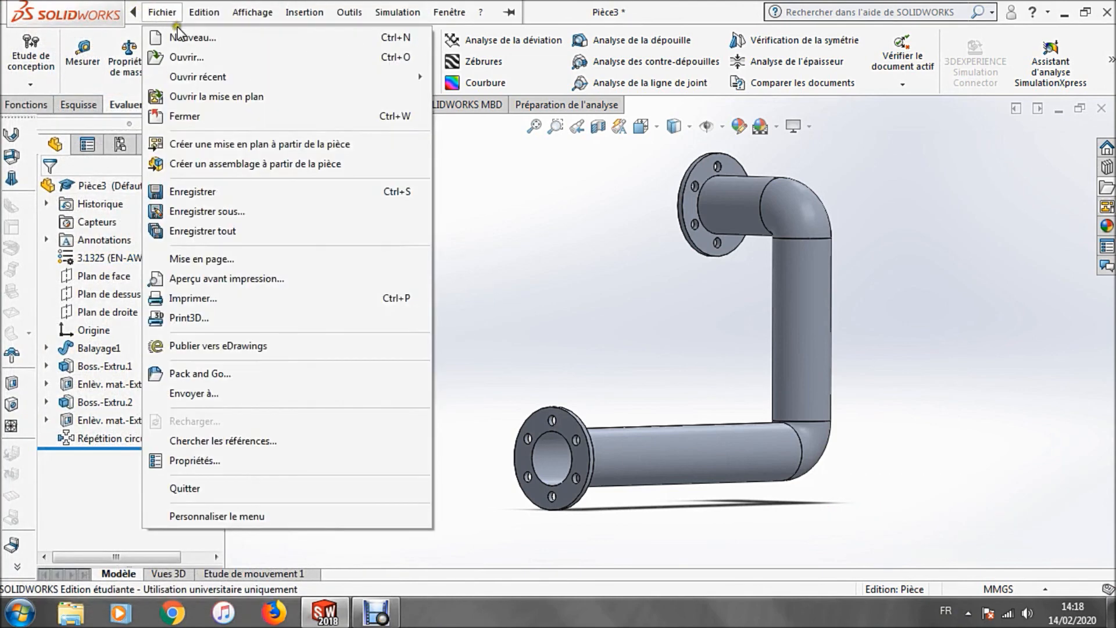
click(226, 212)
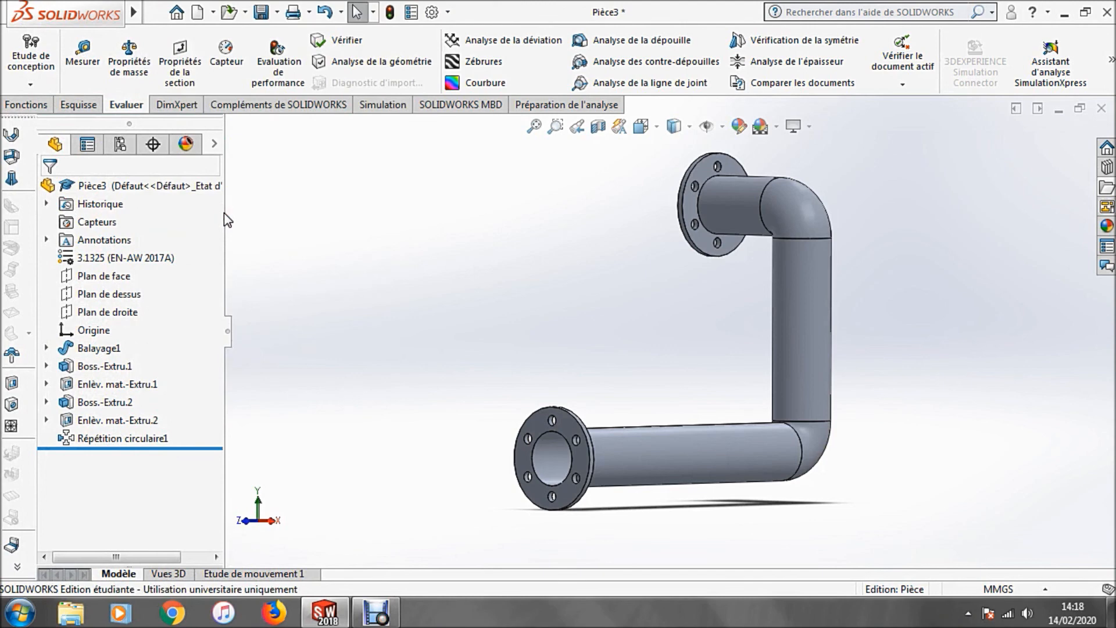
click(348, 201)
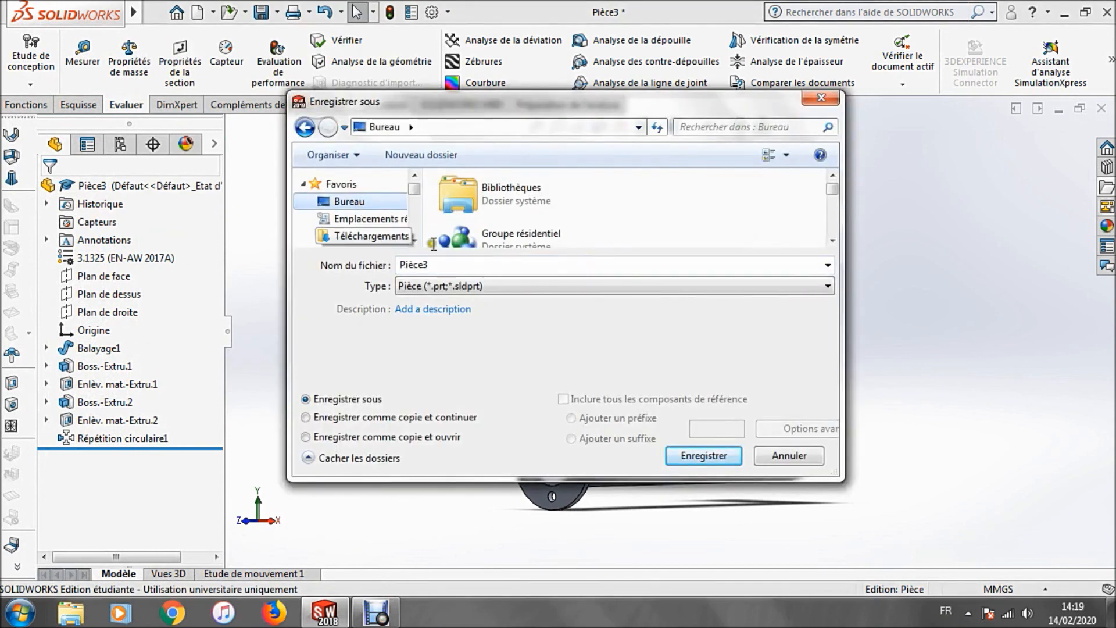
double_click(453, 266)
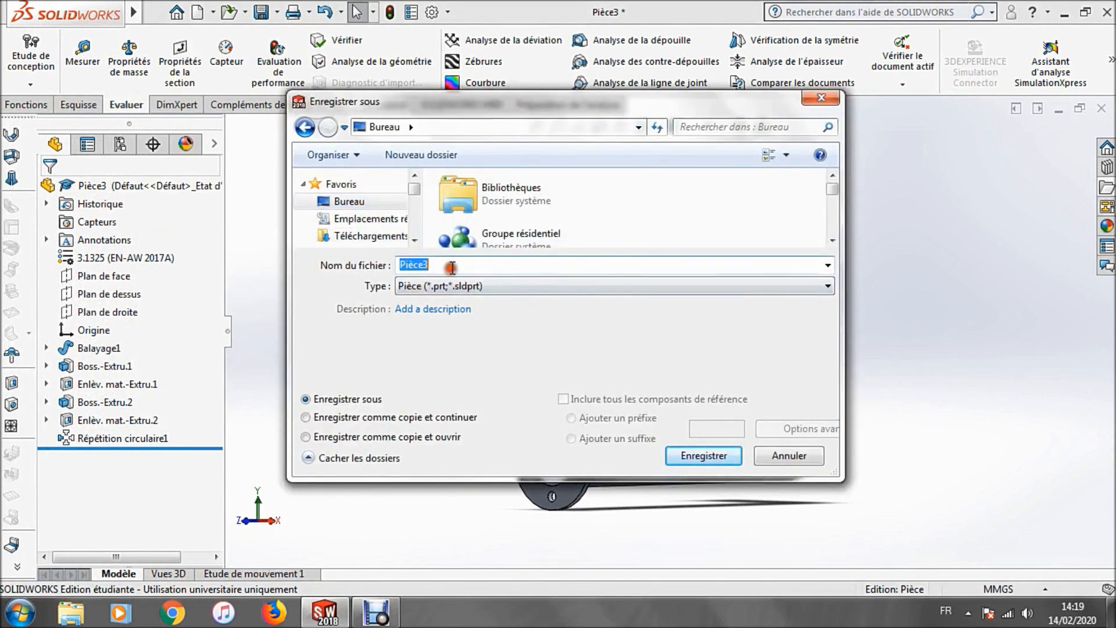
text(TP)
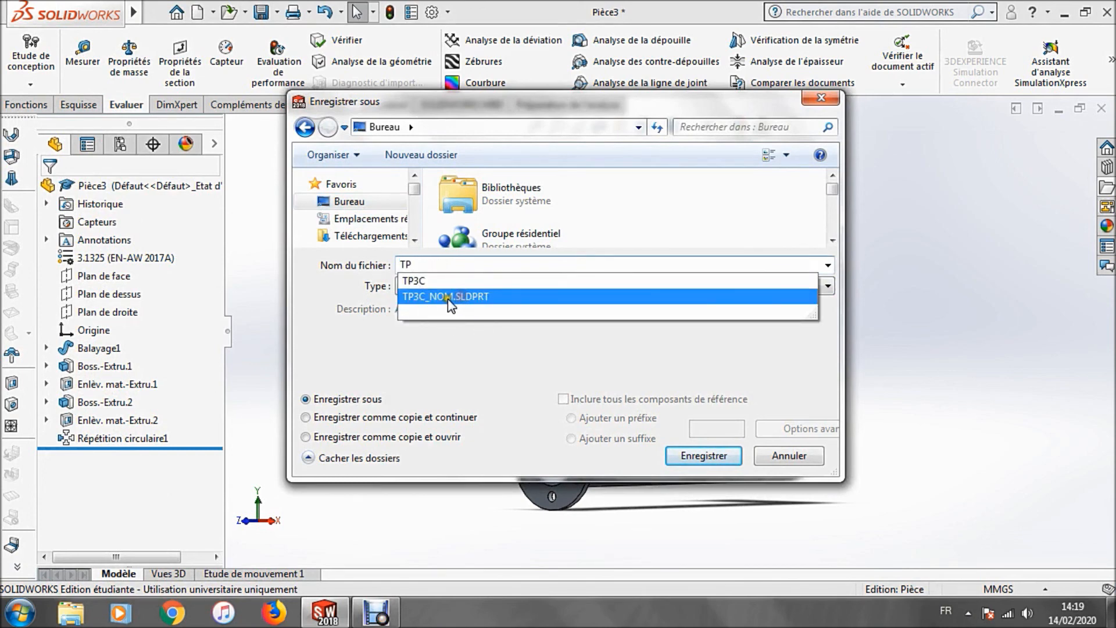
click(449, 297)
click(430, 267)
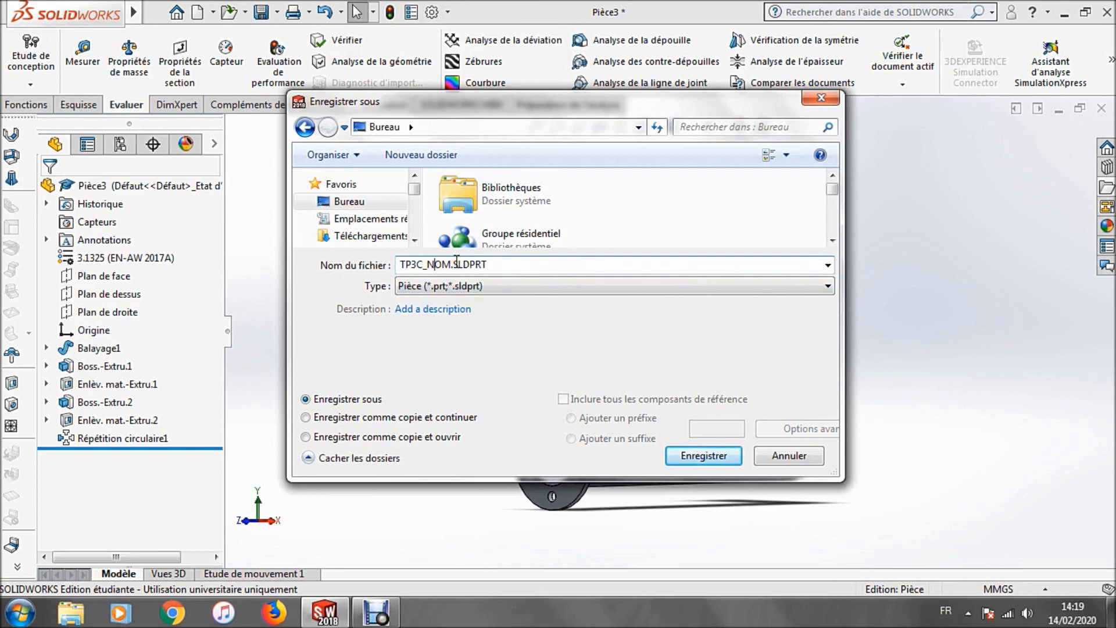
click(720, 455)
click(614, 312)
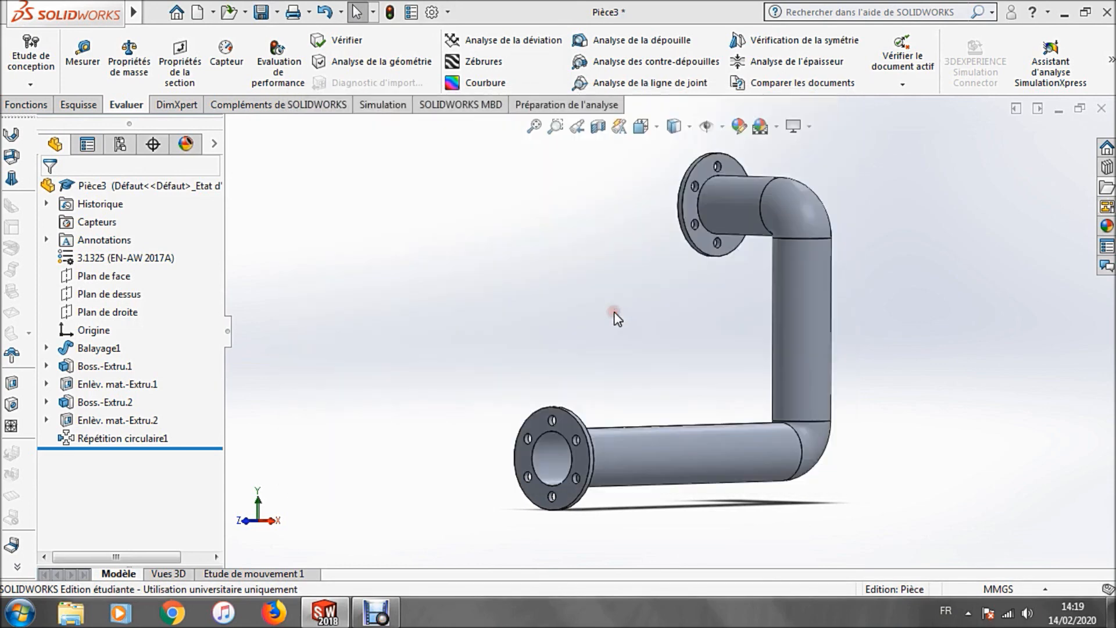
click(630, 317)
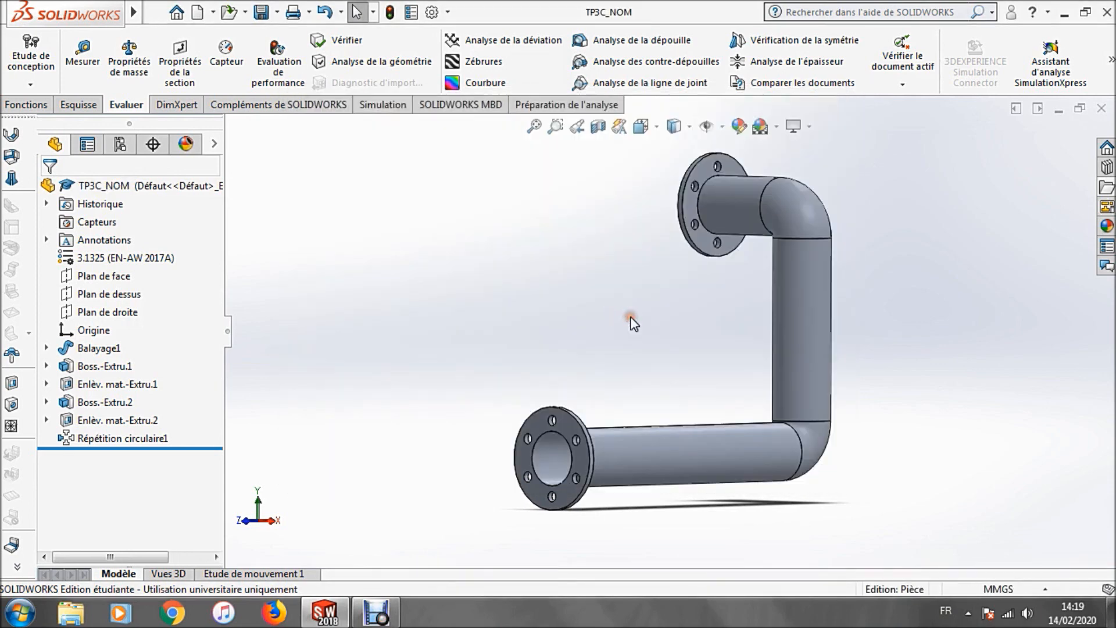